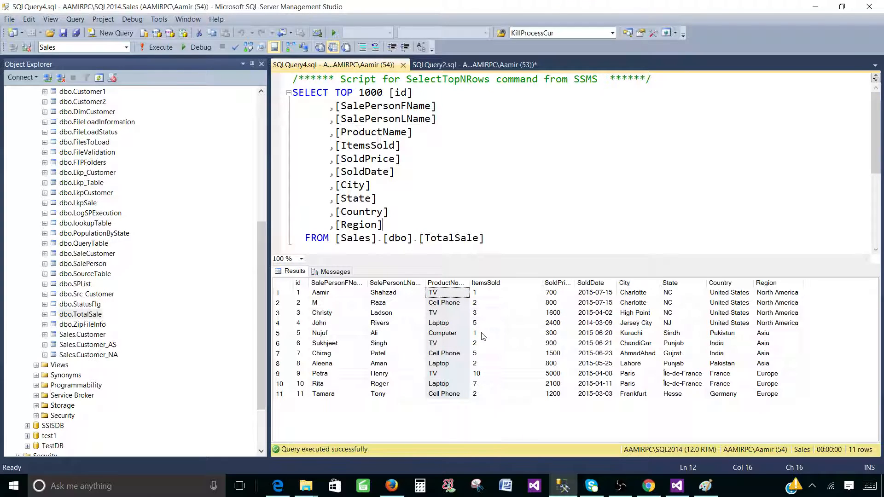
Remove TOP 1000 and the id, name, product and Region columns from the TotalSale query.
{"action": "left_click", "coordinate": [525, 284]}
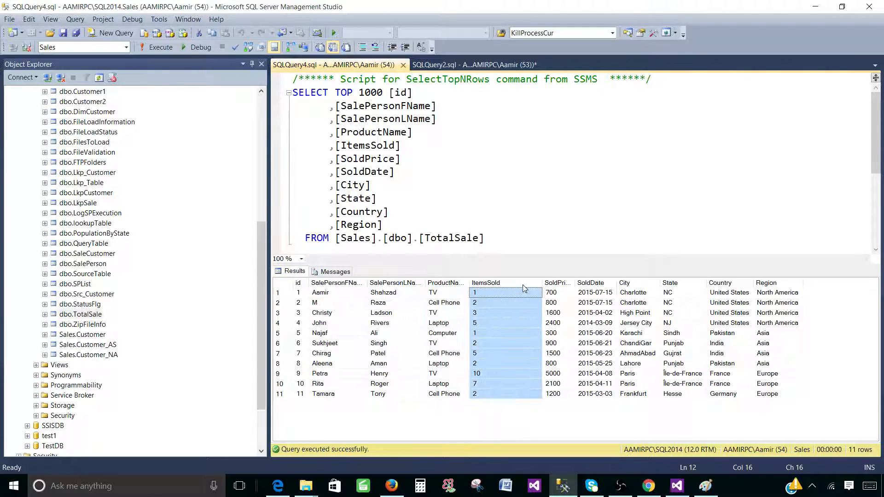
{"action": "left_click", "coordinate": [735, 284]}
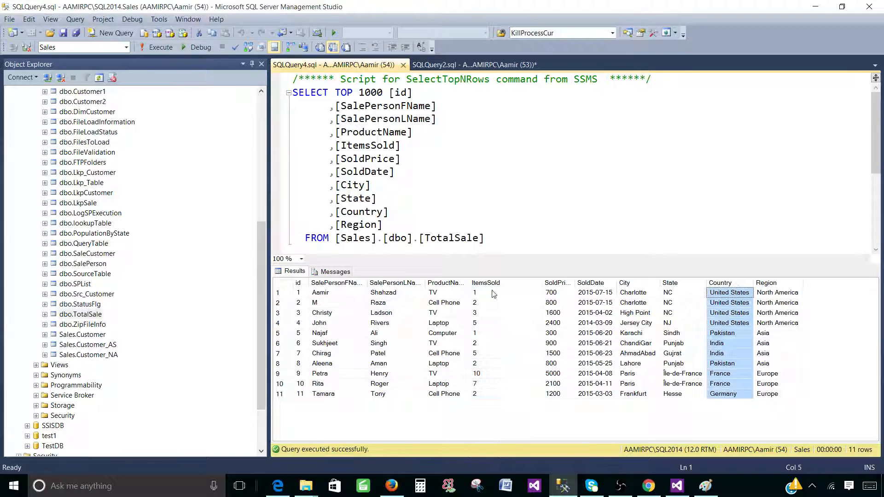
{"action": "left_click", "coordinate": [389, 164]}
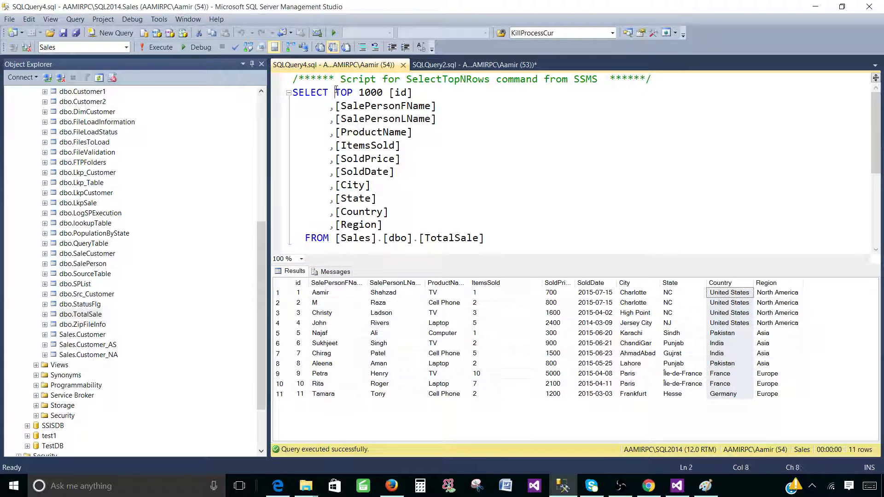
{"action": "left_click_drag", "start_coordinate": [335, 93], "coordinate": [411, 132]}
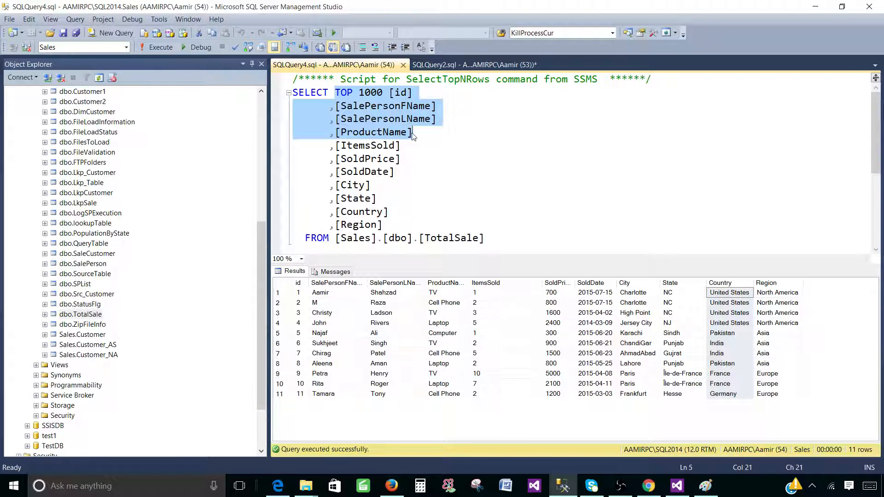
{"action": "key", "text": "Delete"}
{"action": "left_click_drag", "start_coordinate": [405, 186], "coordinate": [324, 186]}
{"action": "key", "text": "Delete"}
Delete the SoldPrice, SoldDate, City and State lines and the stray comma, then run the query.
{"action": "left_click_drag", "start_coordinate": [377, 159], "coordinate": [319, 125]}
{"action": "key", "text": "Delete"}
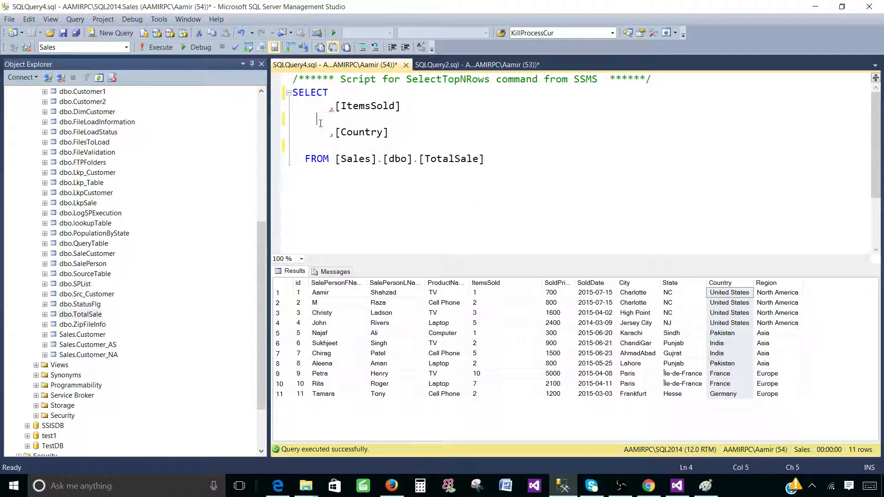
{"action": "left_click", "coordinate": [335, 112]}
{"action": "key", "text": "BackSpace"}
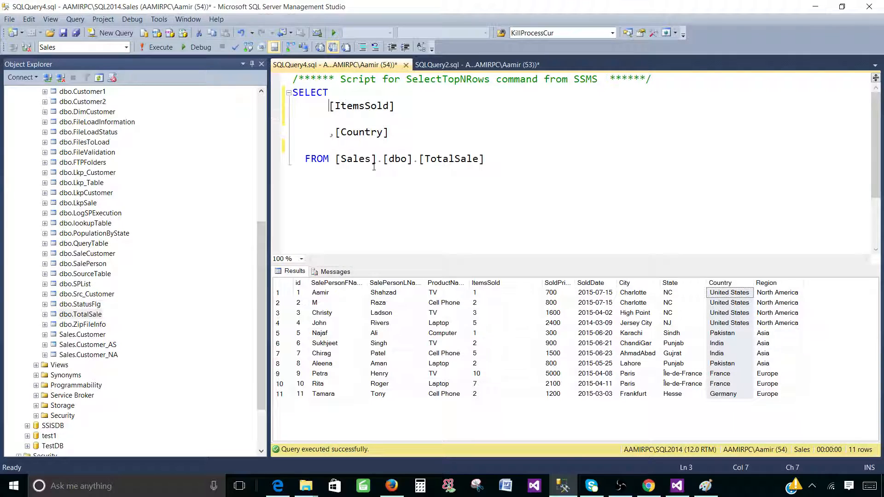
{"action": "left_click", "coordinate": [164, 51]}
{"action": "left_click", "coordinate": [365, 159]}
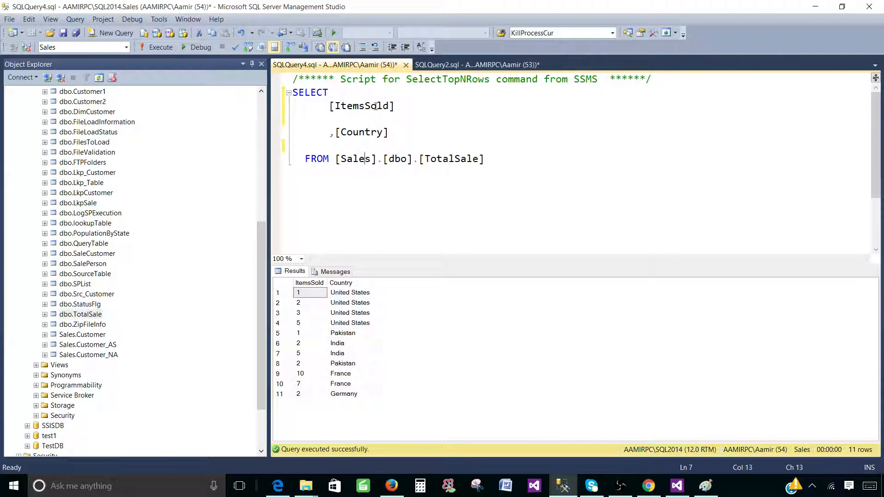
Change the query to sum([ItemsSold]) as itemssold with group by Country, and run it.
{"action": "left_click", "coordinate": [331, 108]}
{"action": "type", "text": "sum("}
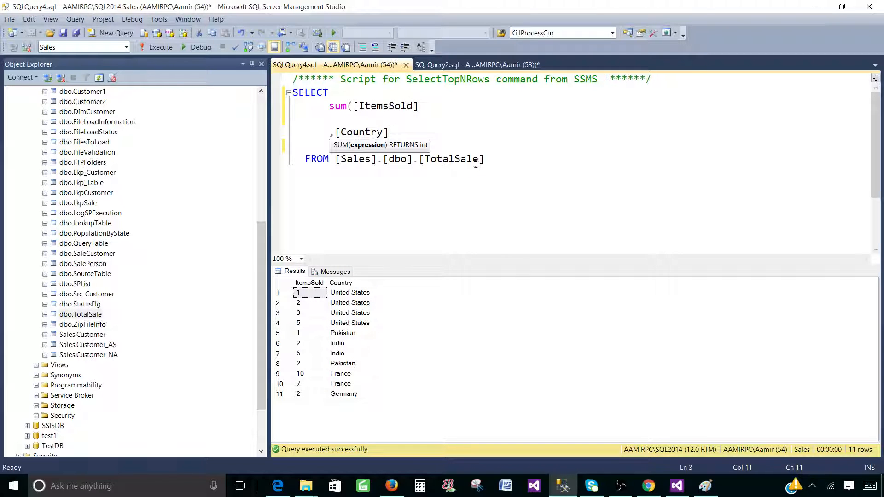
{"action": "left_click", "coordinate": [426, 110]}
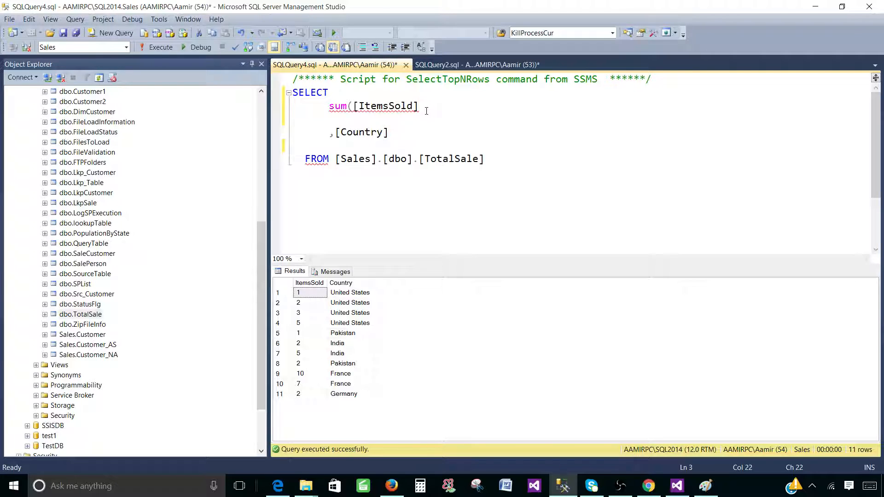
{"action": "type", "text": ") as itemssold"}
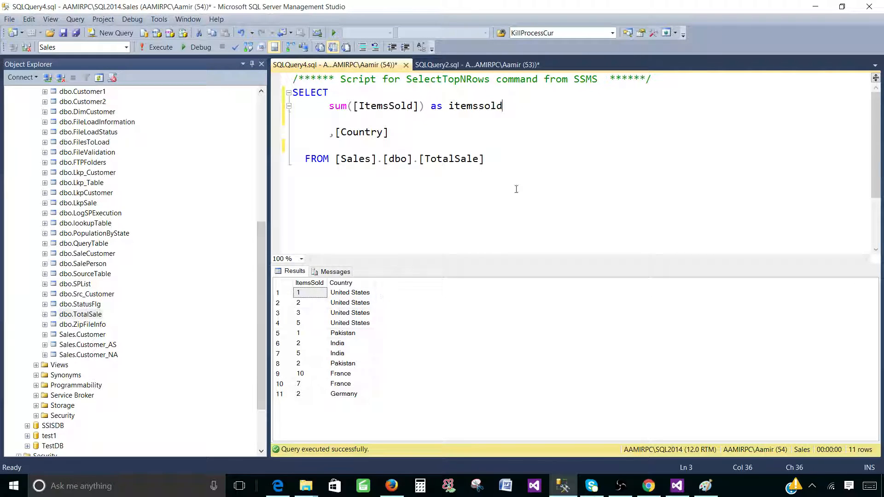
{"action": "key", "text": "Return"}
{"action": "type", "text": "group"}
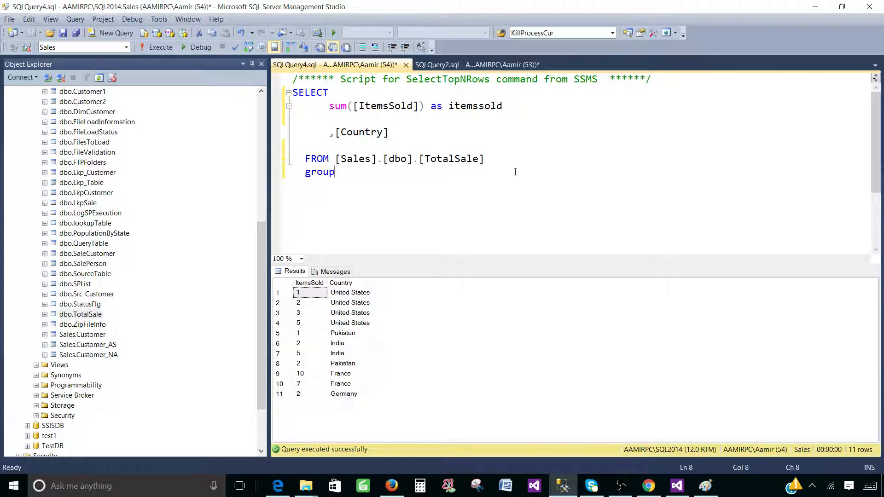
{"action": "type", "text": " by Country"}
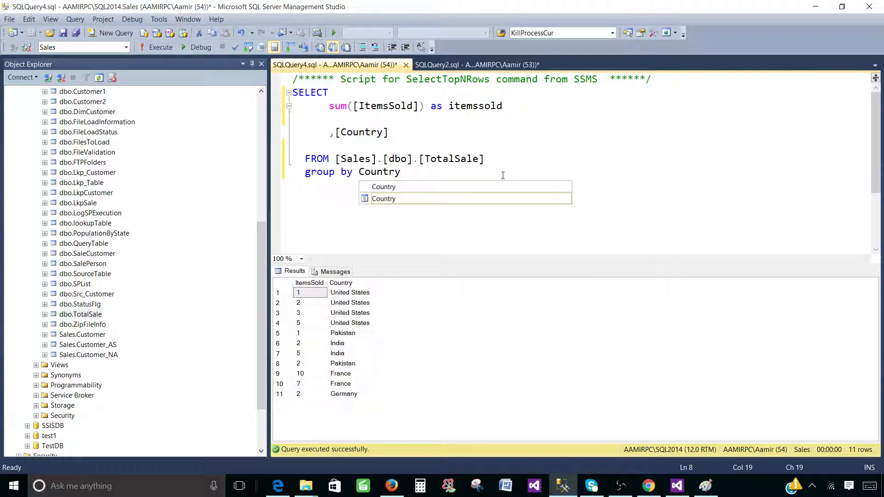
{"action": "left_click", "coordinate": [410, 202]}
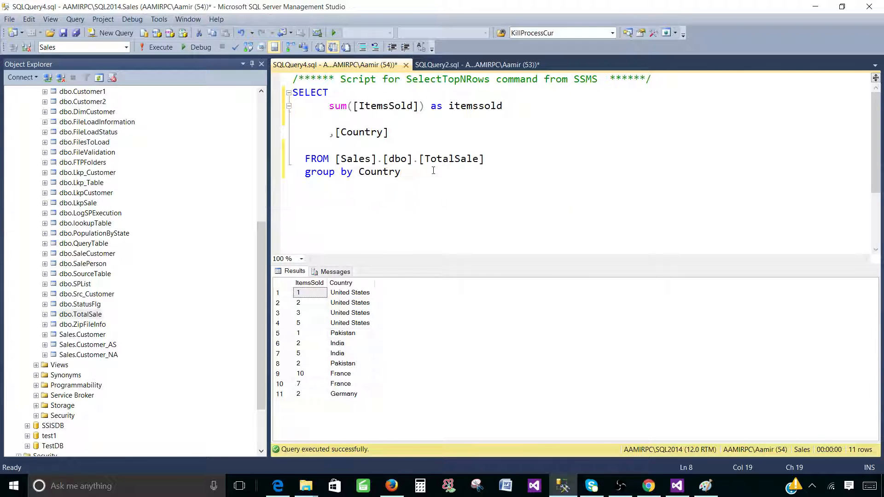
{"action": "left_click_drag", "start_coordinate": [434, 171], "coordinate": [293, 92]}
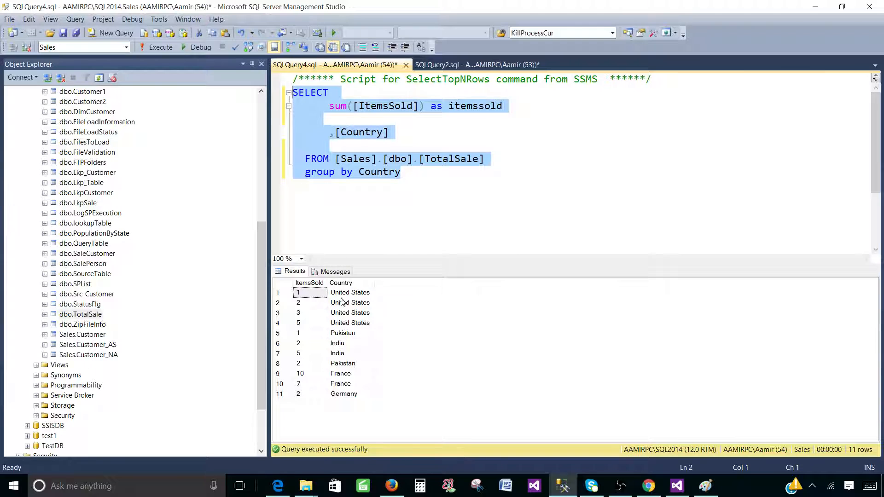
{"action": "left_click", "coordinate": [158, 47]}
{"action": "left_click", "coordinate": [366, 294]}
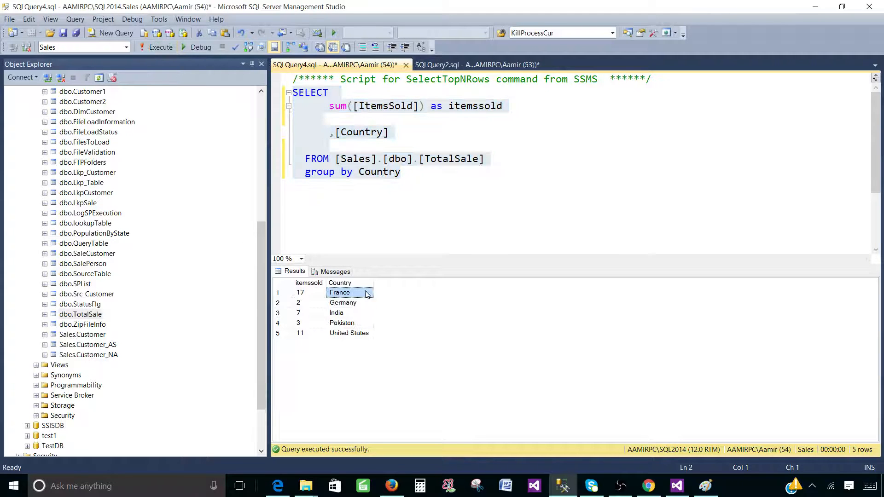
Select the itemssold and Country cells for all five result rows, then switch to Visual Studio.
{"action": "left_click_drag", "start_coordinate": [341, 306], "coordinate": [348, 338]}
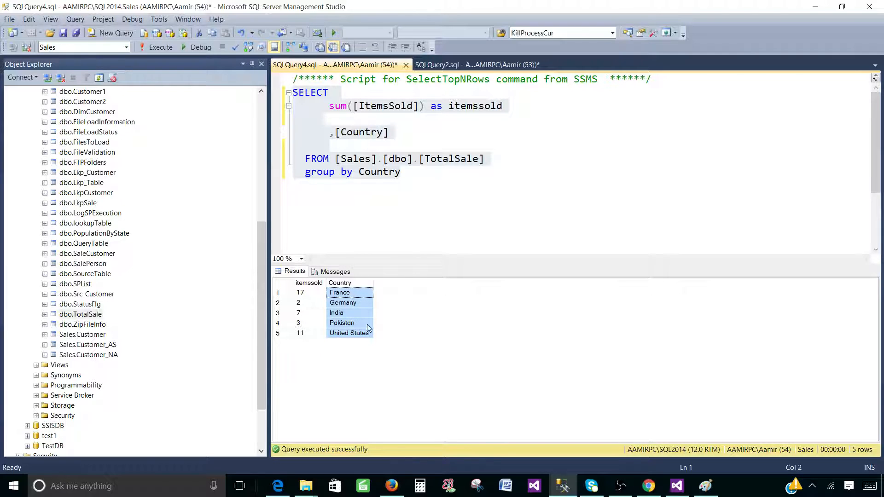
{"action": "left_click_drag", "start_coordinate": [313, 297], "coordinate": [343, 333]}
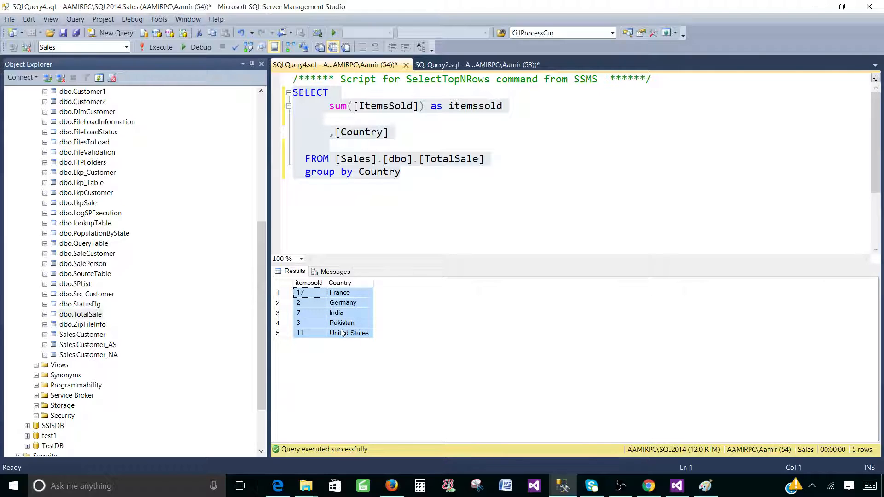
{"action": "left_click", "coordinate": [335, 298]}
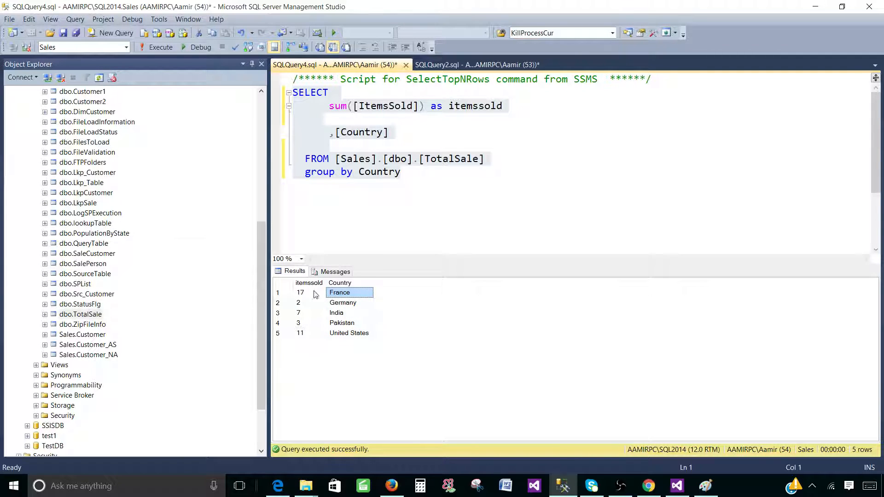
{"action": "left_click_drag", "start_coordinate": [315, 295], "coordinate": [355, 353]}
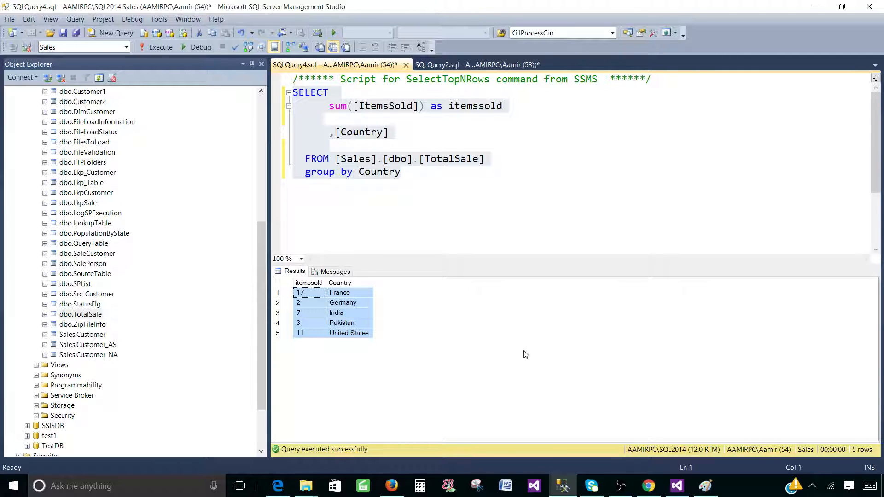
{"action": "left_click", "coordinate": [677, 486]}
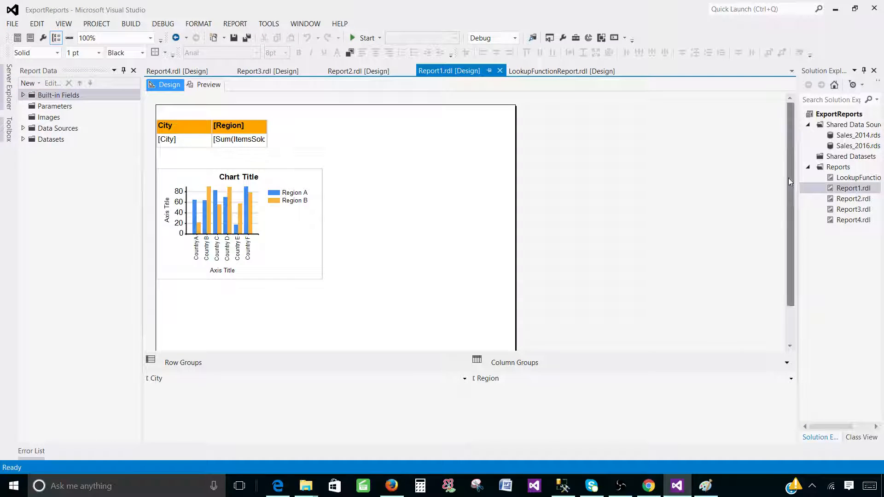
Add a new blank report, Report5.rdl, to the Reports folder.
{"action": "left_click_drag", "start_coordinate": [796, 181], "coordinate": [667, 184]}
{"action": "right_click", "coordinate": [709, 168]}
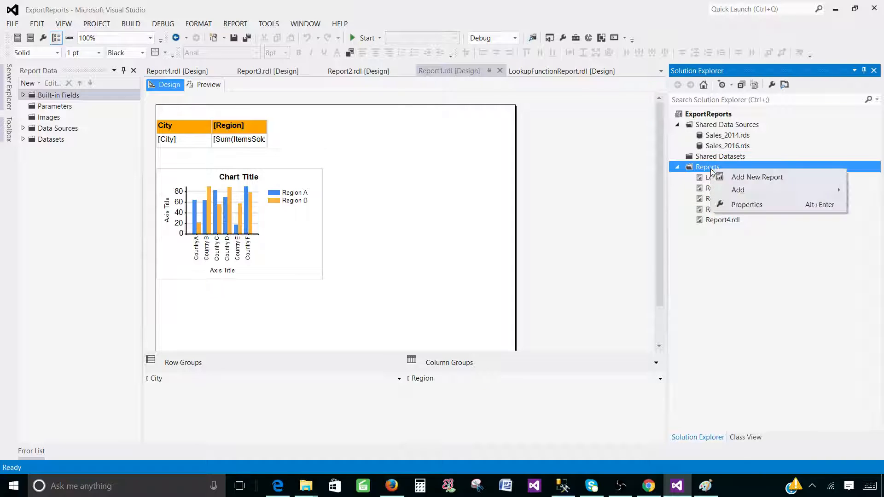
{"action": "mouse_move", "coordinate": [746, 190]}
{"action": "left_click", "coordinate": [647, 190]}
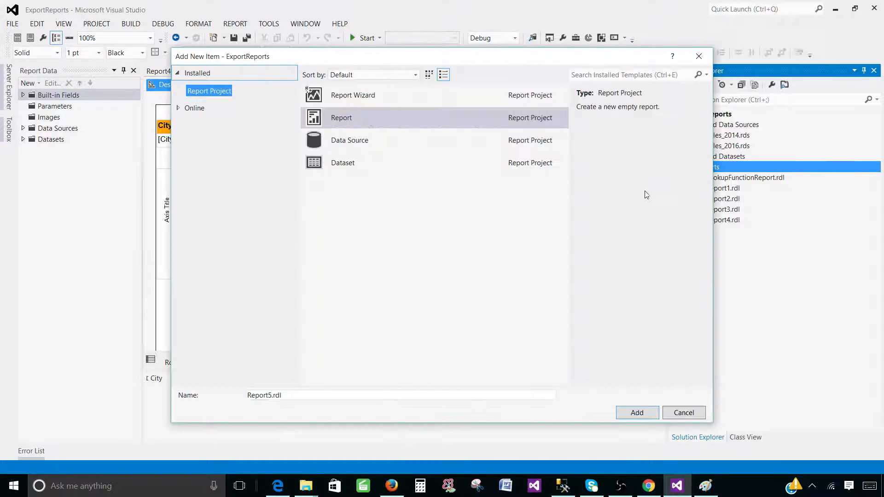
{"action": "left_click", "coordinate": [397, 123]}
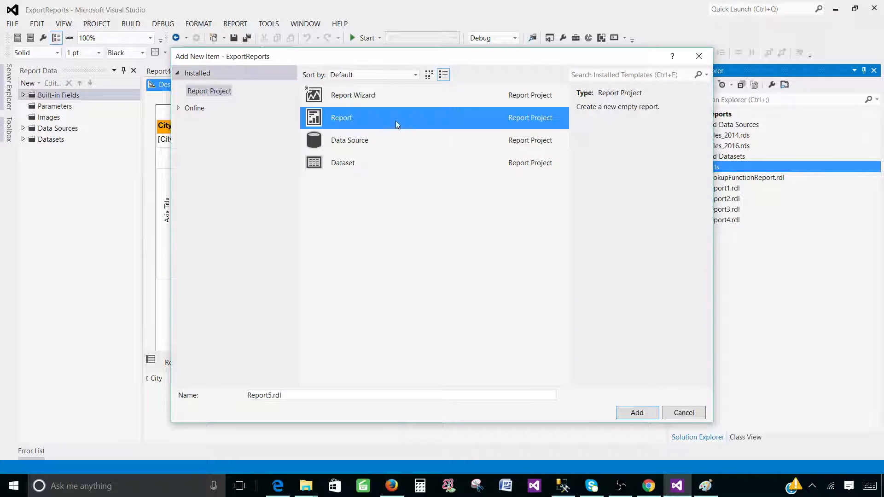
{"action": "left_click", "coordinate": [637, 413]}
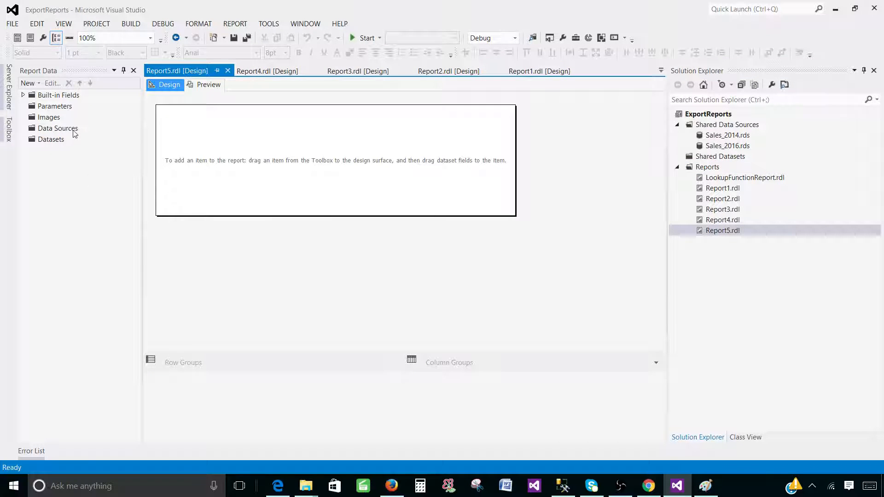
Add a data source named DS_Sales using the shared Sales_2014 reference.
{"action": "left_click", "coordinate": [73, 131]}
{"action": "right_click", "coordinate": [65, 132]}
{"action": "left_click", "coordinate": [85, 138]}
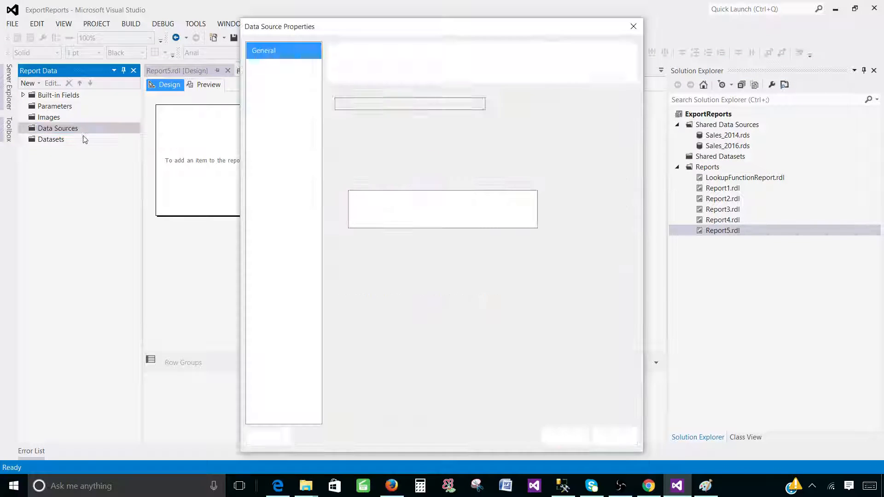
{"action": "left_click", "coordinate": [396, 104]}
{"action": "double_click", "coordinate": [396, 104]}
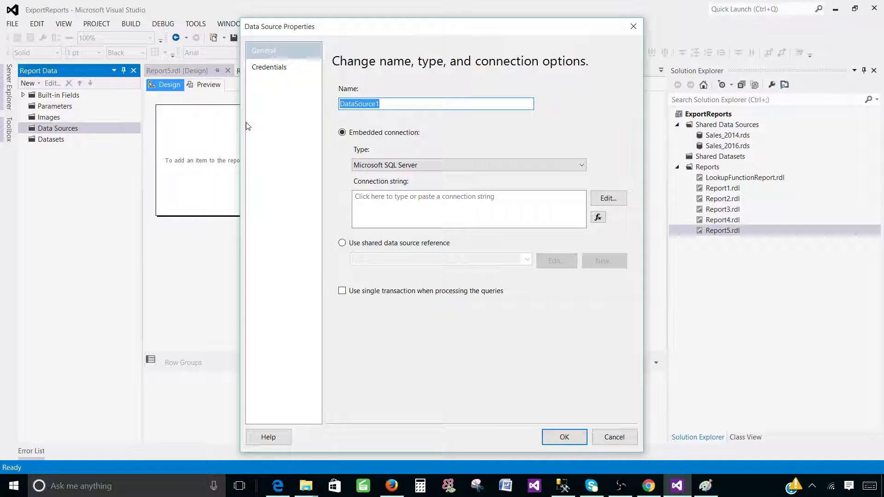
{"action": "type", "text": "DS_Sales"}
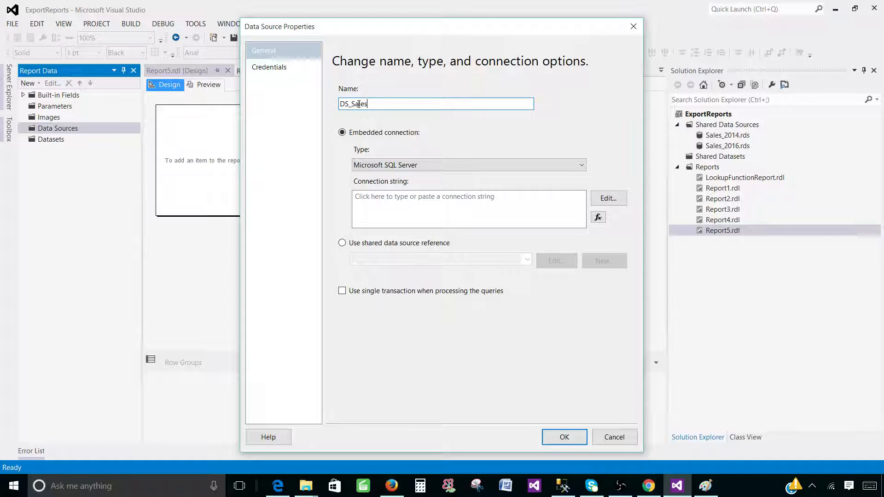
{"action": "left_click", "coordinate": [343, 245]}
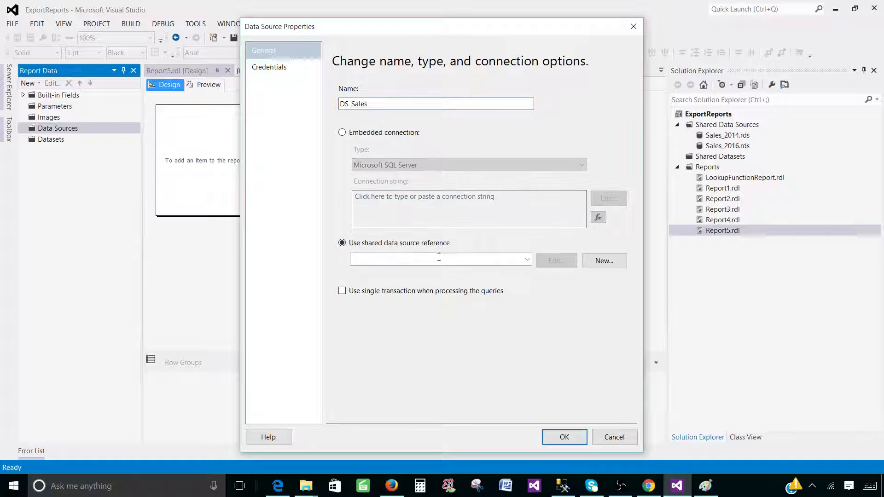
{"action": "left_click", "coordinate": [528, 260]}
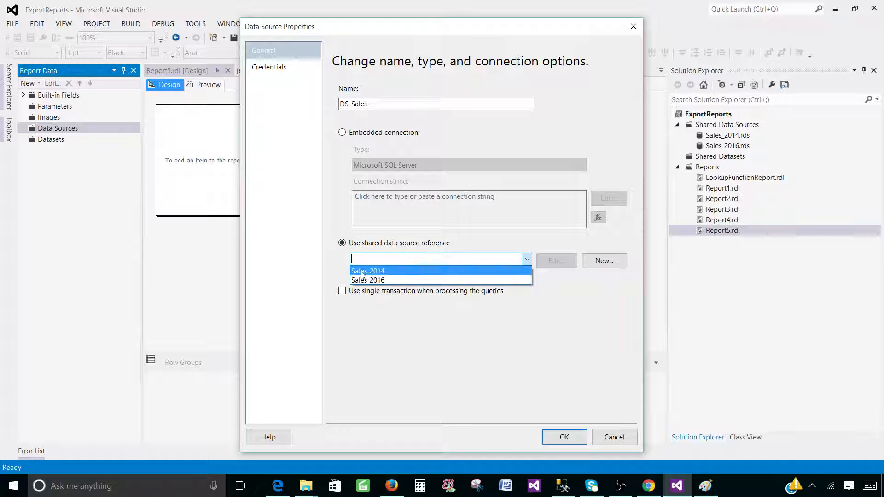
{"action": "left_click", "coordinate": [380, 272]}
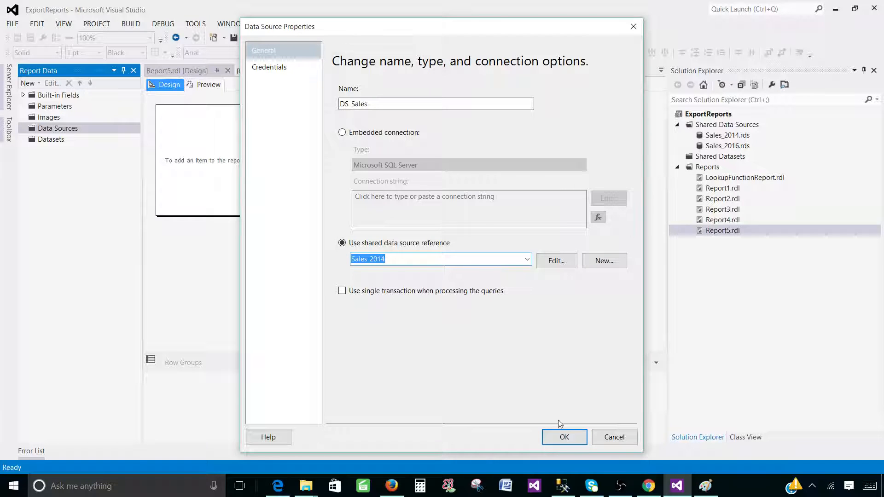
{"action": "left_click", "coordinate": [567, 440]}
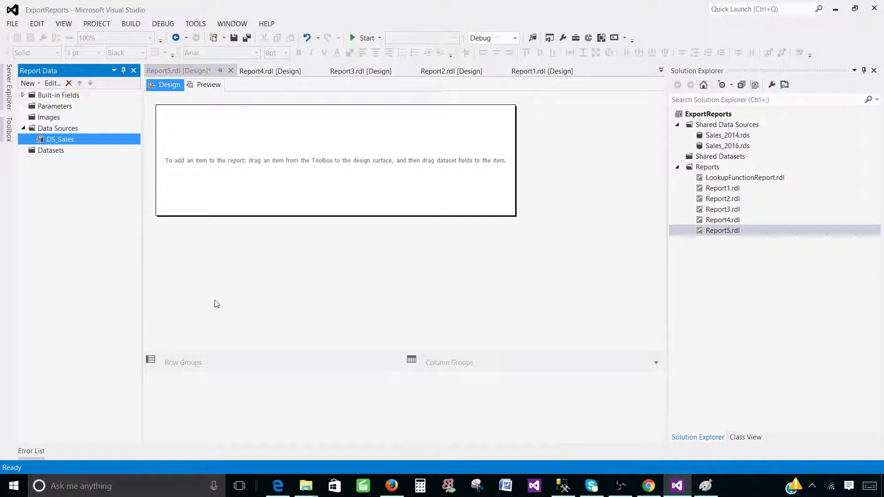
Create dataset DSET_Map on DS_Sales with the pasted SUM(ItemsSold) GROUP BY Country query.
{"action": "right_click", "coordinate": [64, 151]}
{"action": "left_click", "coordinate": [102, 158]}
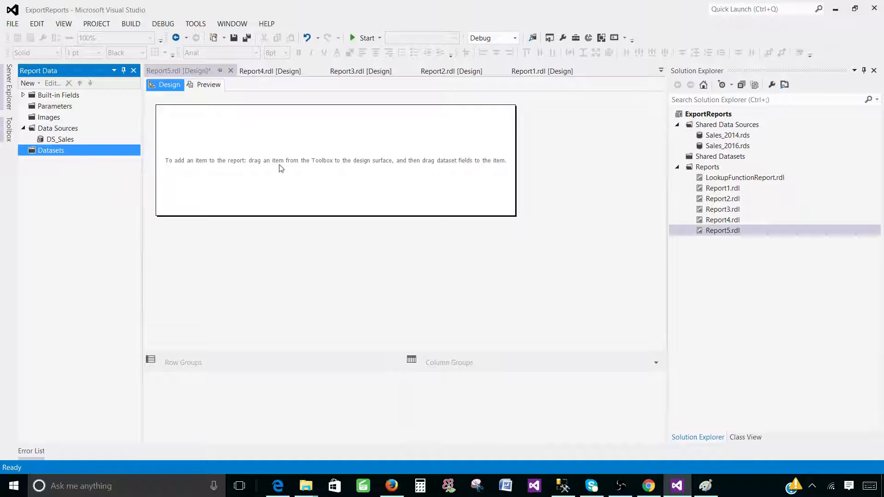
{"action": "left_click", "coordinate": [352, 134]}
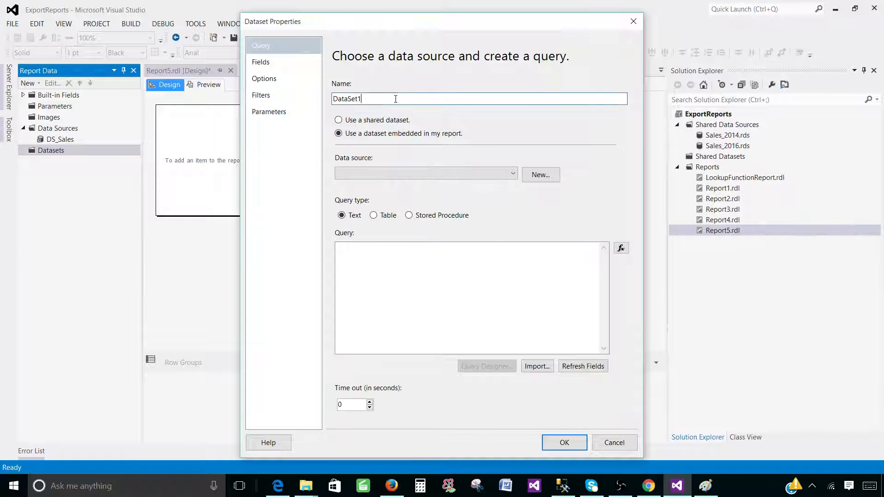
{"action": "left_click_drag", "start_coordinate": [395, 99], "coordinate": [275, 101]}
{"action": "type", "text": "DSET_Map"}
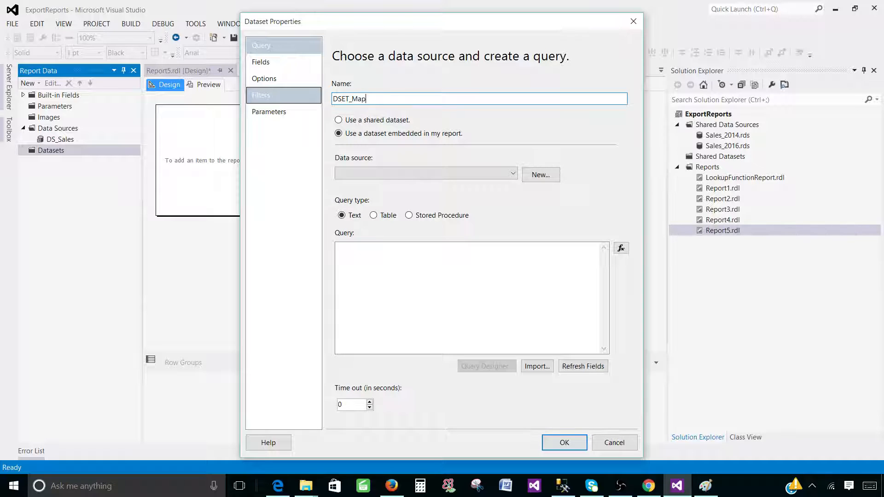
{"action": "left_click", "coordinate": [398, 172]}
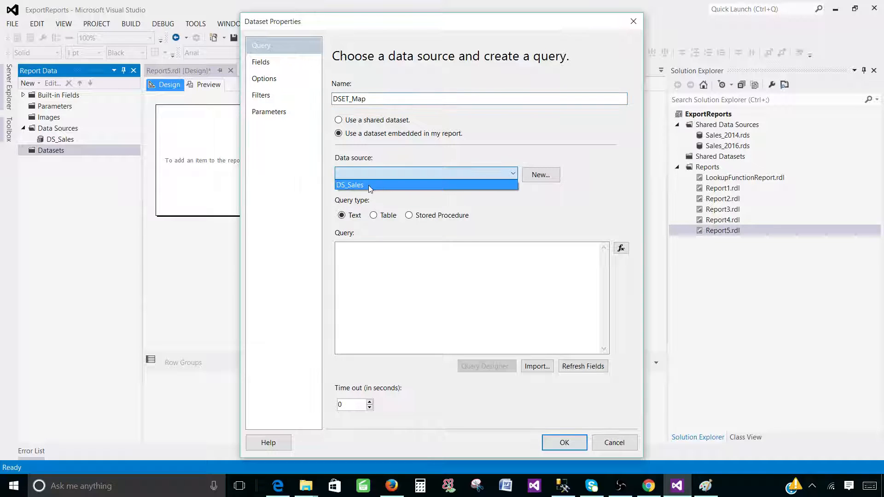
{"action": "left_click", "coordinate": [368, 187]}
{"action": "left_click", "coordinate": [392, 262]}
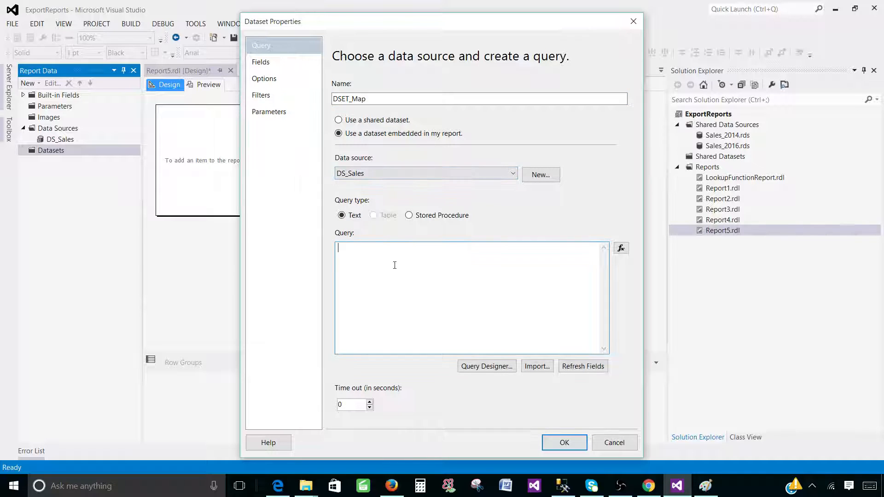
{"action": "right_click", "coordinate": [410, 257]}
{"action": "left_click", "coordinate": [360, 298]}
{"action": "left_click", "coordinate": [566, 442]}
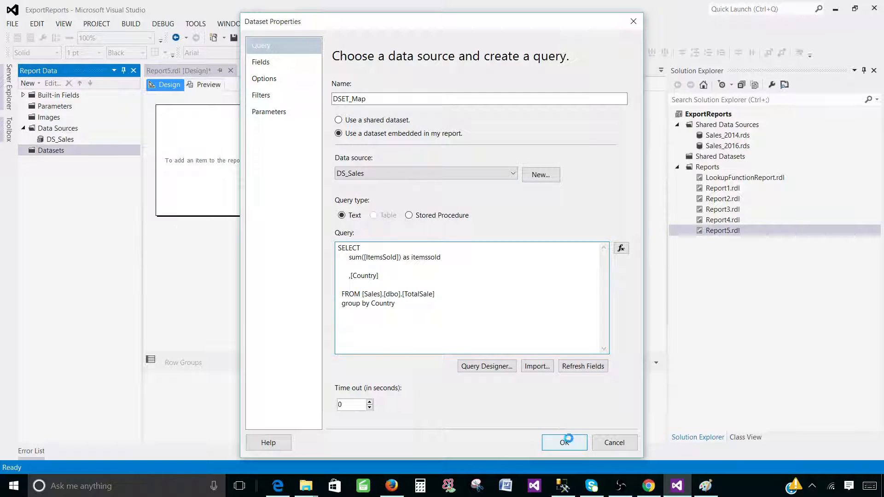
{"action": "right_click", "coordinate": [277, 144]}
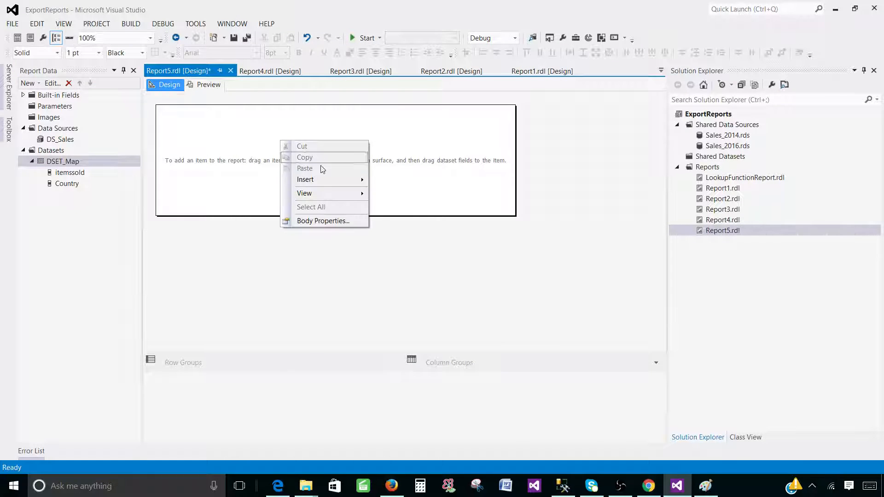
Insert a map into the report body and browse the gallery's USA States by County entry.
{"action": "mouse_move", "coordinate": [303, 182]}
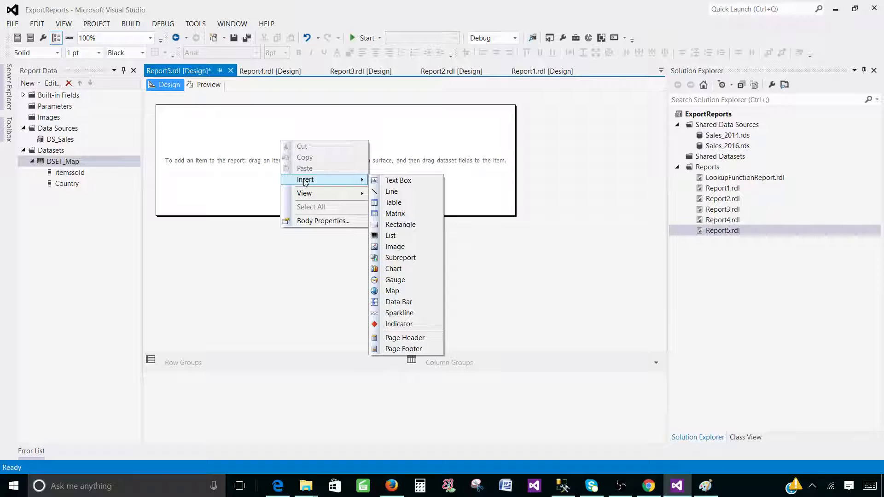
{"action": "left_click", "coordinate": [406, 290]}
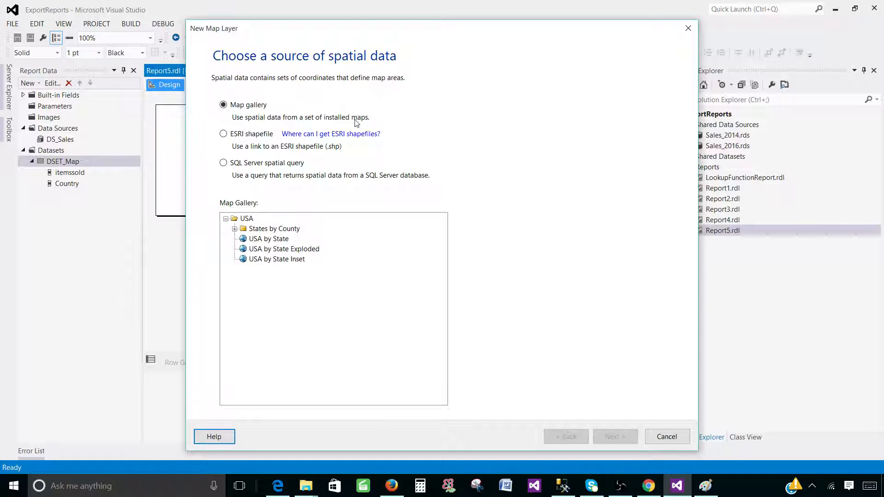
{"action": "left_click", "coordinate": [247, 219]}
{"action": "left_click", "coordinate": [257, 230]}
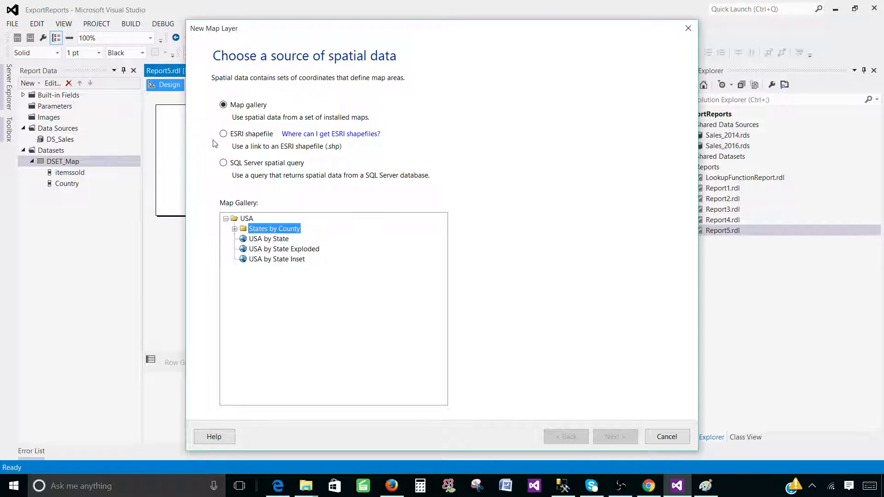
Check the France through United States country names in SSMS, then return to the map wizard.
{"action": "left_click", "coordinate": [563, 486]}
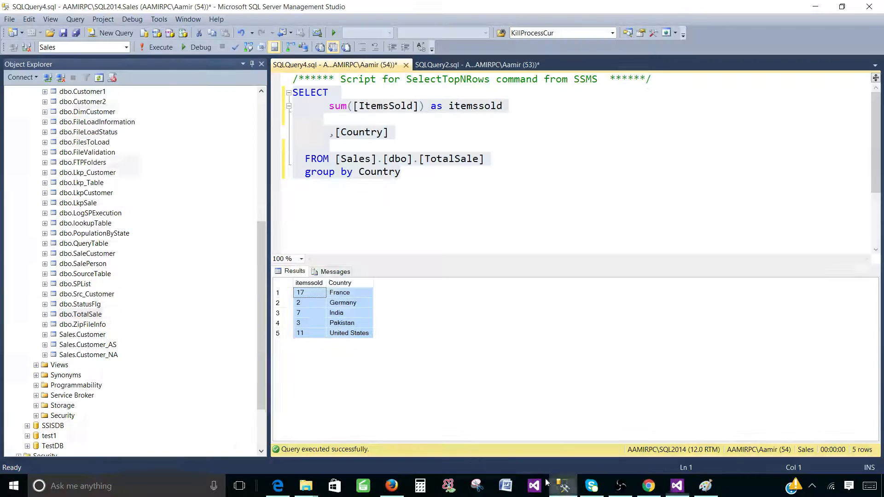
{"action": "left_click", "coordinate": [364, 295]}
{"action": "left_click", "coordinate": [360, 304]}
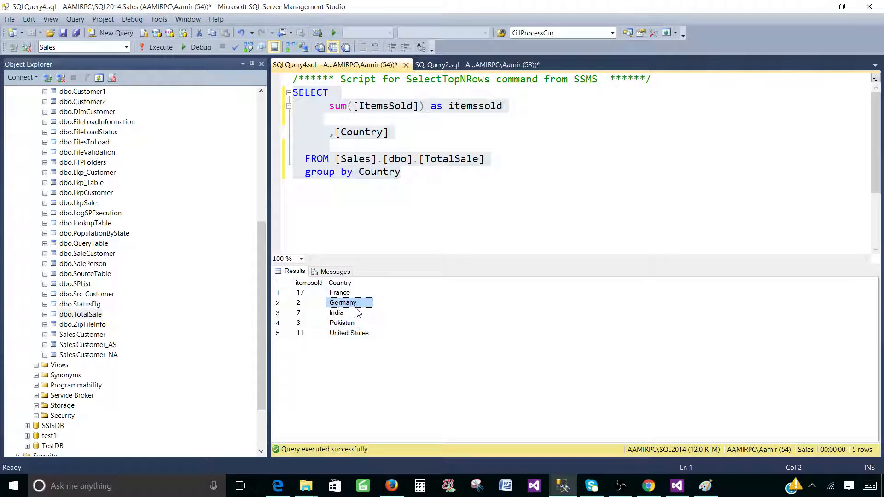
{"action": "left_click", "coordinate": [359, 314]}
{"action": "left_click", "coordinate": [361, 324]}
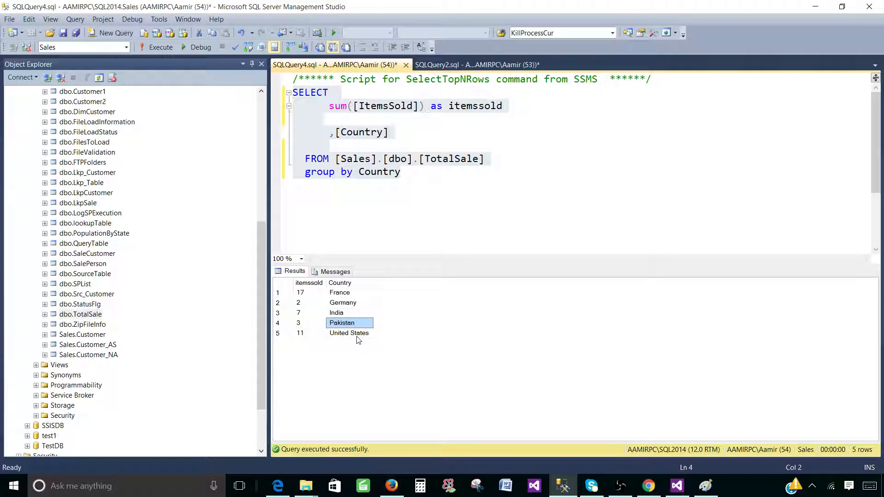
{"action": "left_click_drag", "start_coordinate": [356, 337], "coordinate": [357, 294]}
{"action": "left_click", "coordinate": [677, 486]}
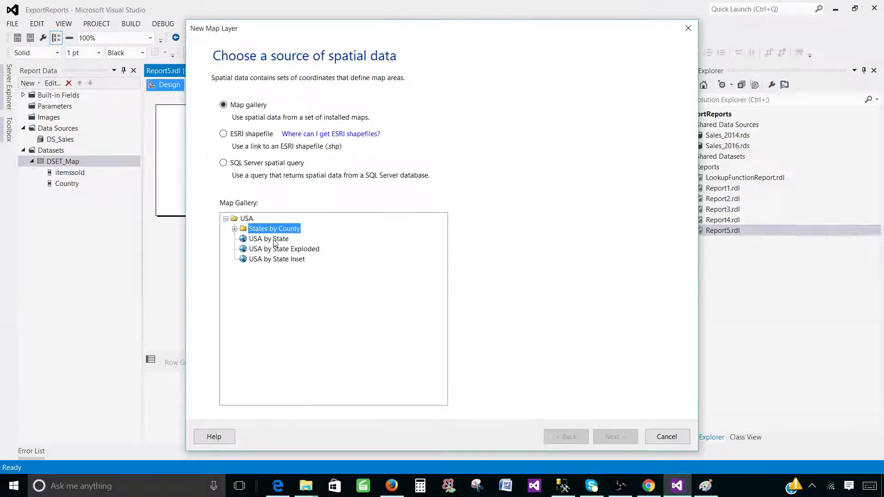
Choose ESRI shapefile as the spatial data source and open the 'Where can I get ESRI shapefiles?' help.
{"action": "left_click", "coordinate": [233, 136]}
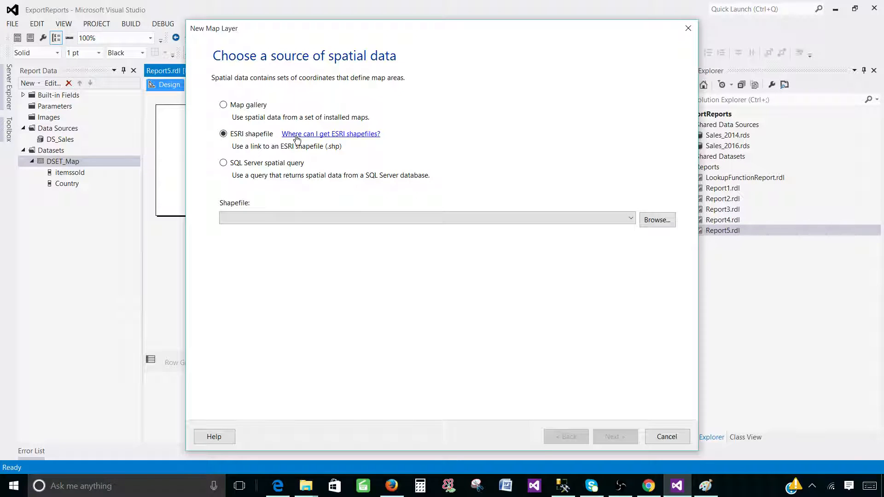
{"action": "left_click", "coordinate": [329, 135]}
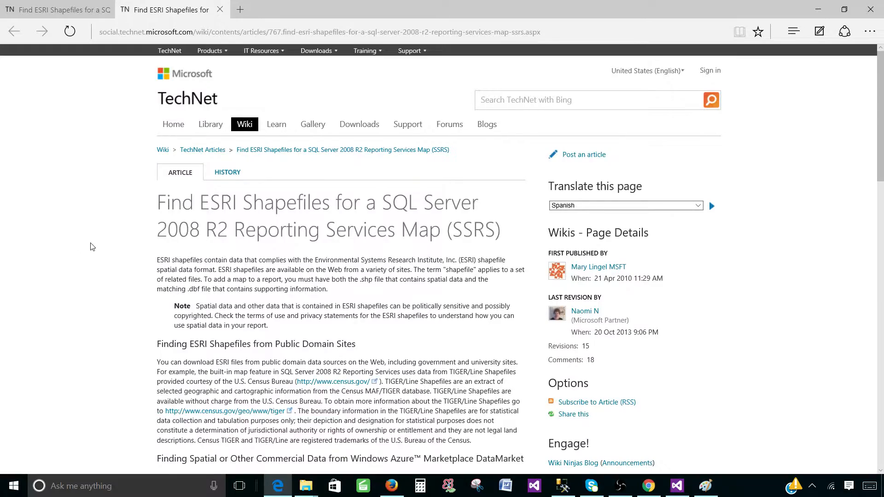
Scroll through the TechNet ESRI shapefile article and read its comments, highlighting comment text.
{"action": "scroll", "coordinate": [92, 247], "scroll_direction": "down", "scroll_amount": 5}
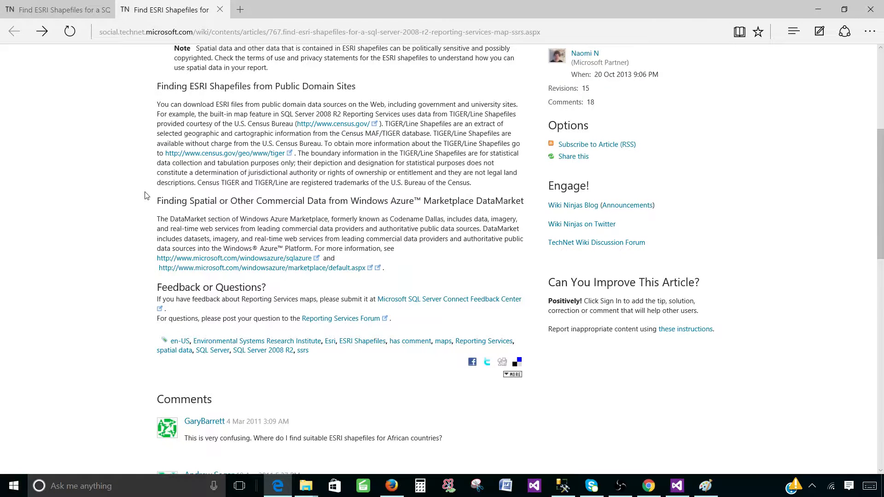
{"action": "scroll", "coordinate": [145, 195], "scroll_direction": "down", "scroll_amount": 5}
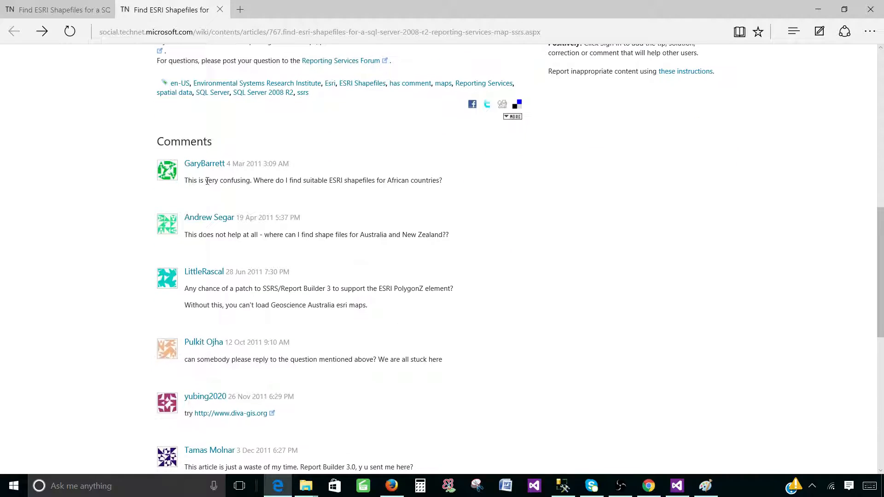
{"action": "left_click_drag", "start_coordinate": [185, 180], "coordinate": [237, 181]}
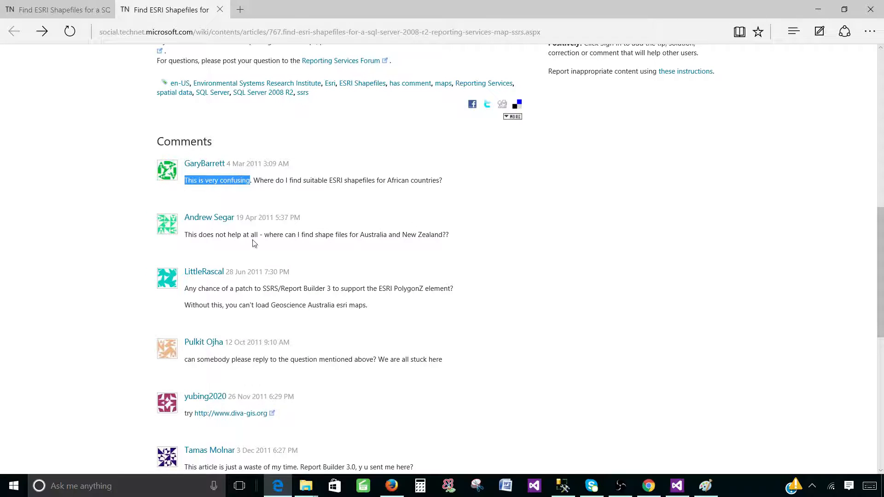
{"action": "scroll", "coordinate": [254, 244], "scroll_direction": "down", "scroll_amount": 1}
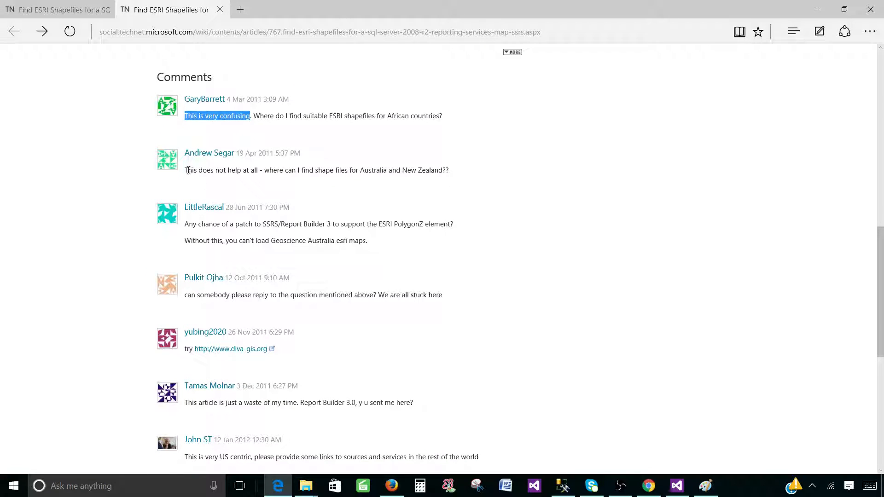
{"action": "left_click_drag", "start_coordinate": [187, 170], "coordinate": [256, 171]}
{"action": "left_click", "coordinate": [256, 189]}
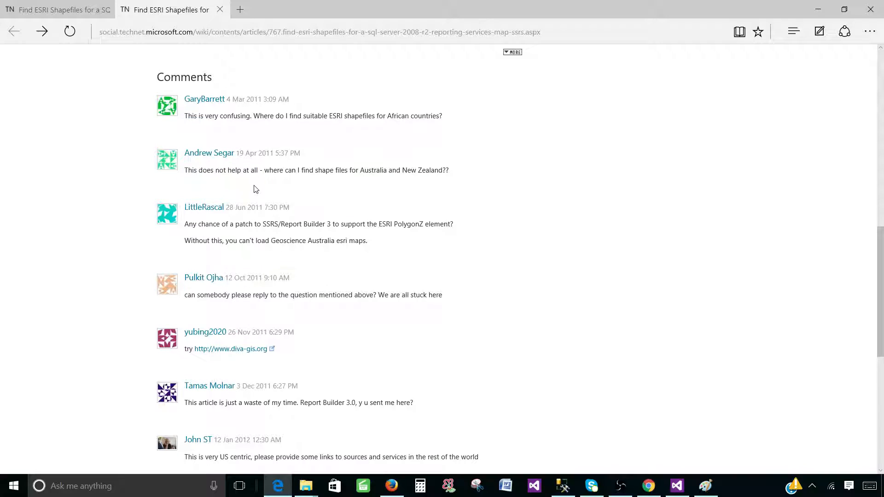
{"action": "scroll", "coordinate": [252, 198], "scroll_direction": "down", "scroll_amount": 5}
{"action": "scroll", "coordinate": [251, 198], "scroll_direction": "up", "scroll_amount": 7}
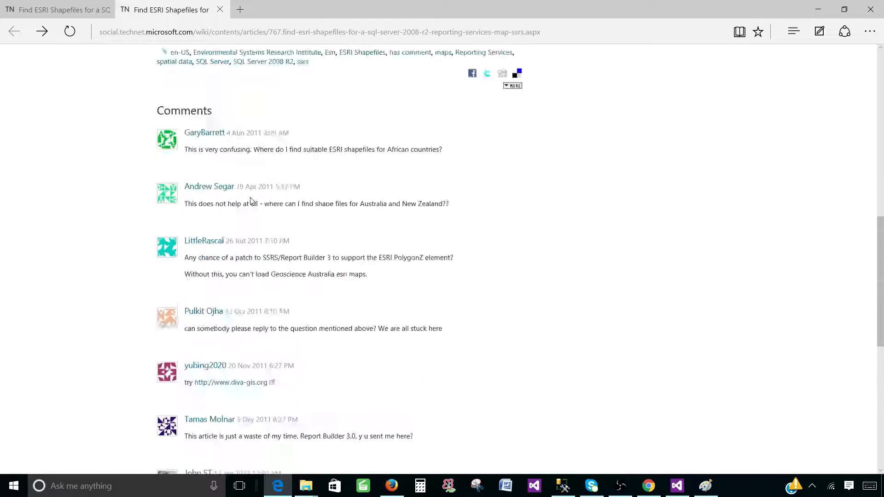
Search Google in Chrome for 'world shapefile download' and open the StatSilk free shapefile maps result.
{"action": "key", "text": "alt+Tab"}
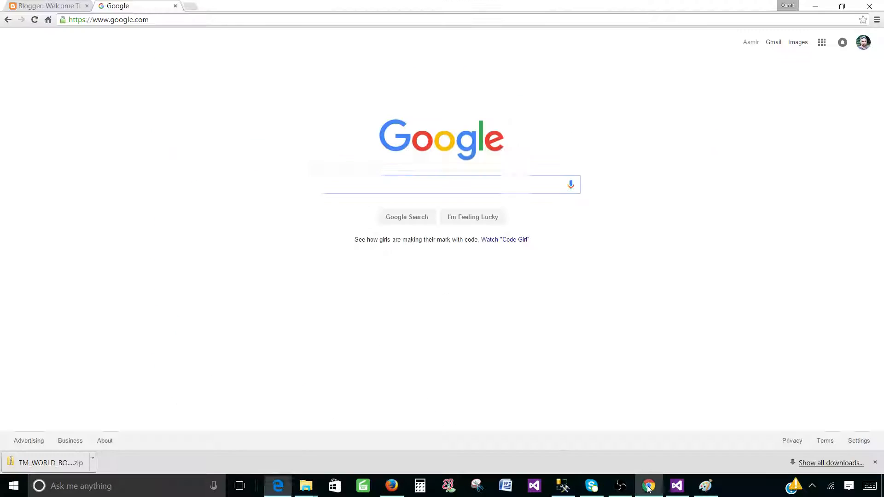
{"action": "type", "text": "world sha"}
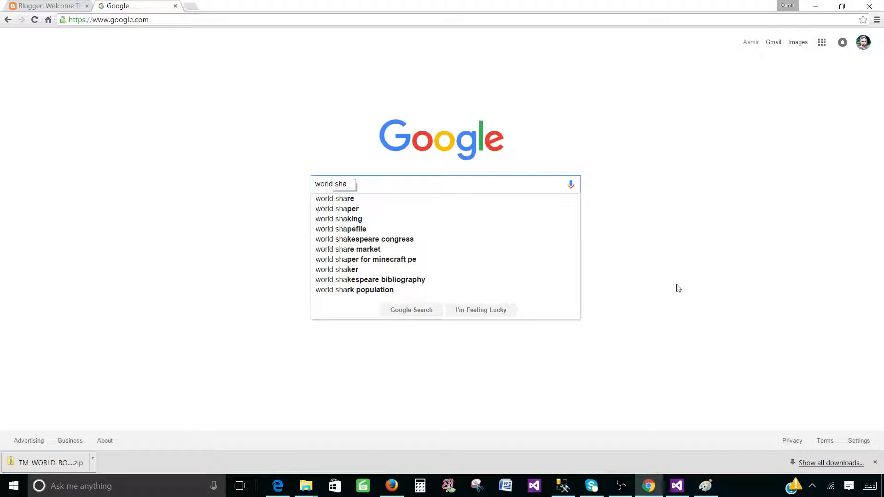
{"action": "type", "text": "pefil"}
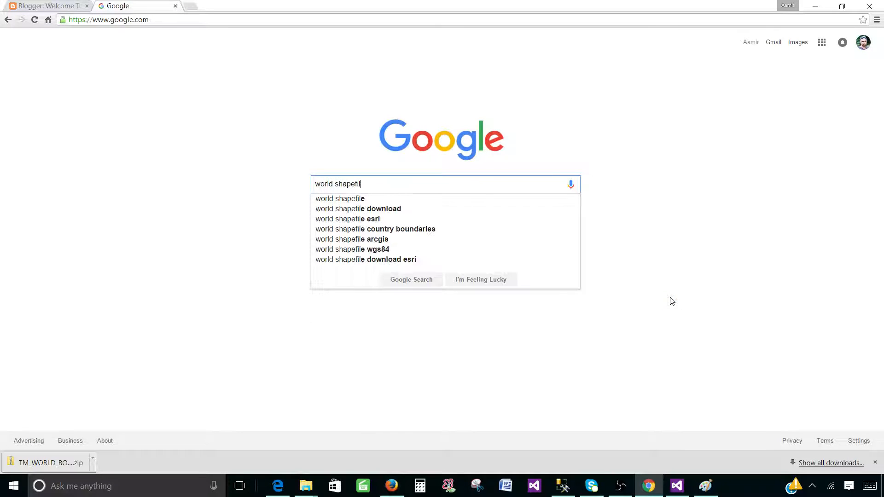
{"action": "type", "text": "e downl"}
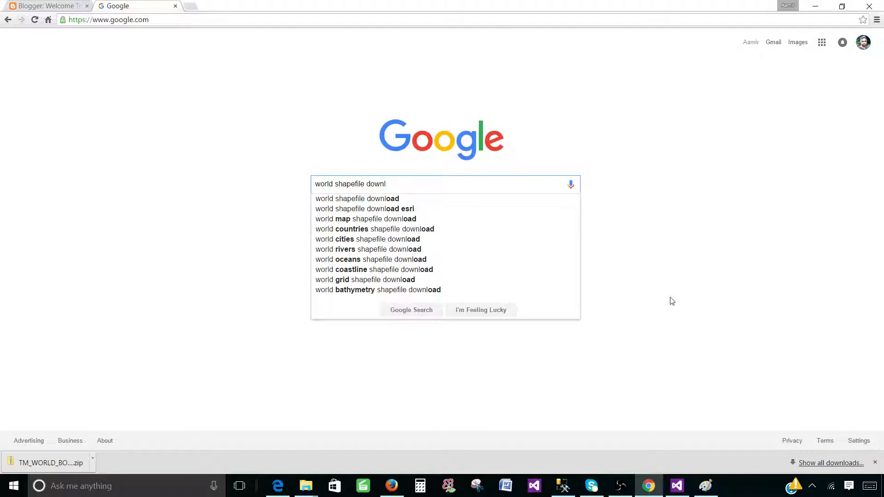
{"action": "key", "text": "Down"}
{"action": "key", "text": "Return"}
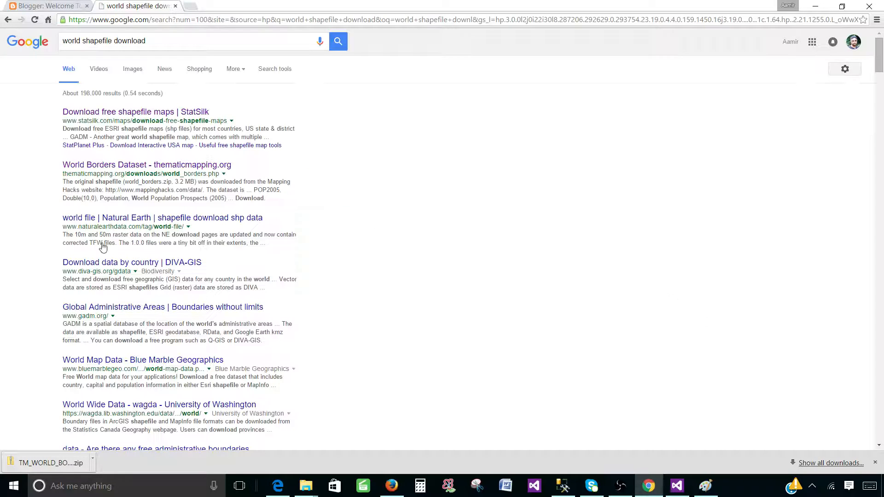
{"action": "left_click", "coordinate": [102, 113]}
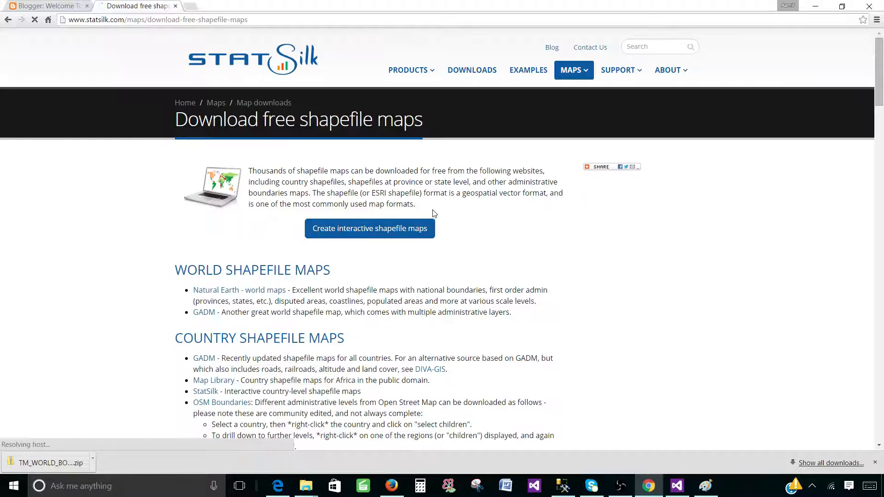
Scroll down the StatSilk page, then back up to the World Shapefile Maps section.
{"action": "scroll", "coordinate": [433, 215], "scroll_direction": "down", "scroll_amount": 7}
{"action": "scroll", "coordinate": [431, 211], "scroll_direction": "down", "scroll_amount": 8}
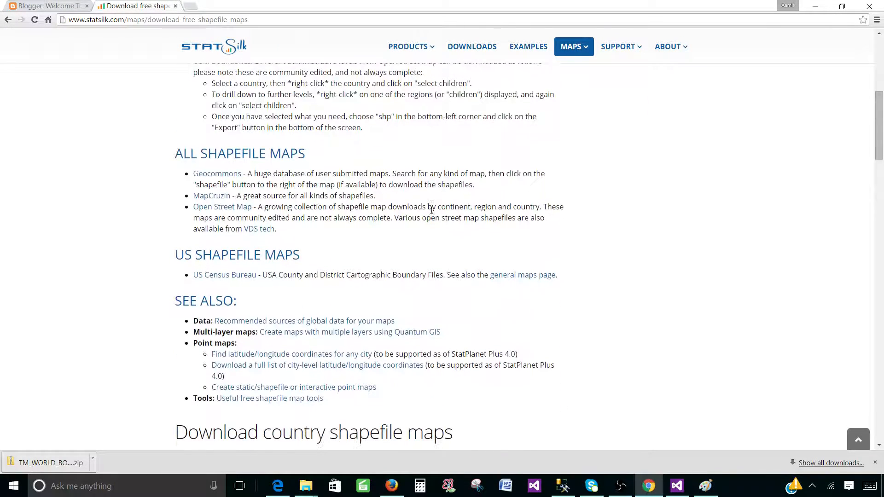
{"action": "scroll", "coordinate": [433, 216], "scroll_direction": "down", "scroll_amount": 11}
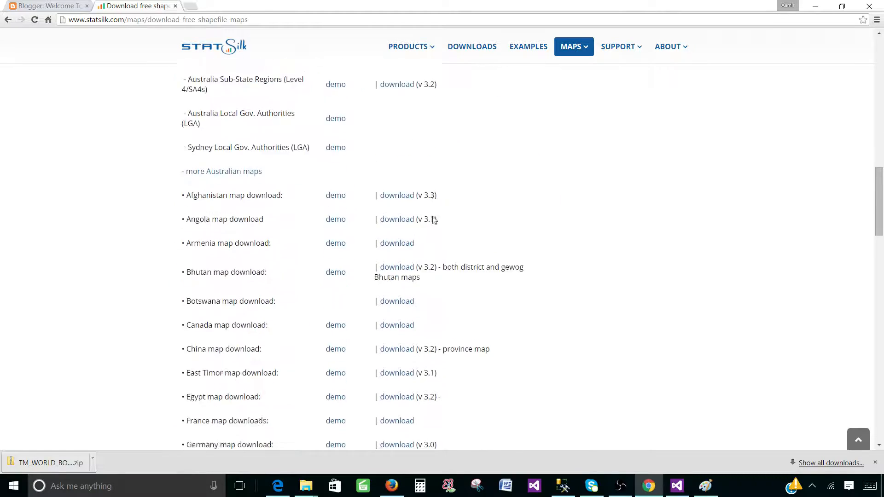
{"action": "scroll", "coordinate": [431, 216], "scroll_direction": "down", "scroll_amount": 11}
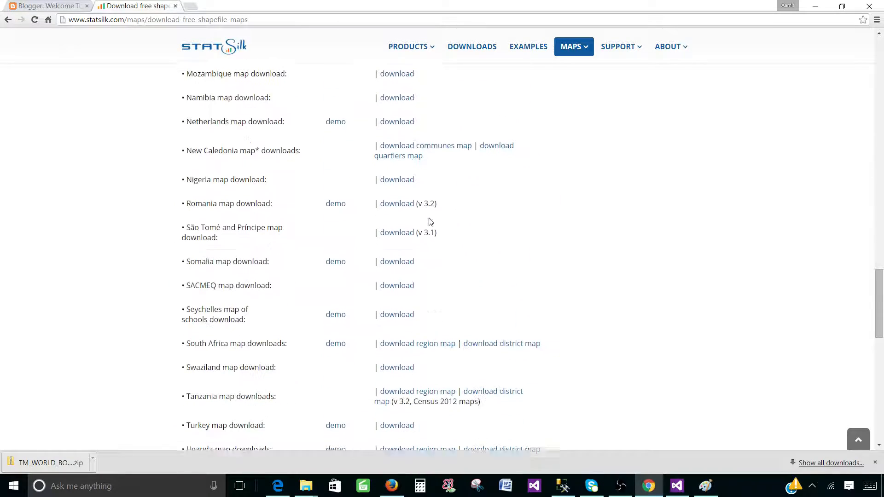
{"action": "scroll", "coordinate": [430, 222], "scroll_direction": "down", "scroll_amount": 1}
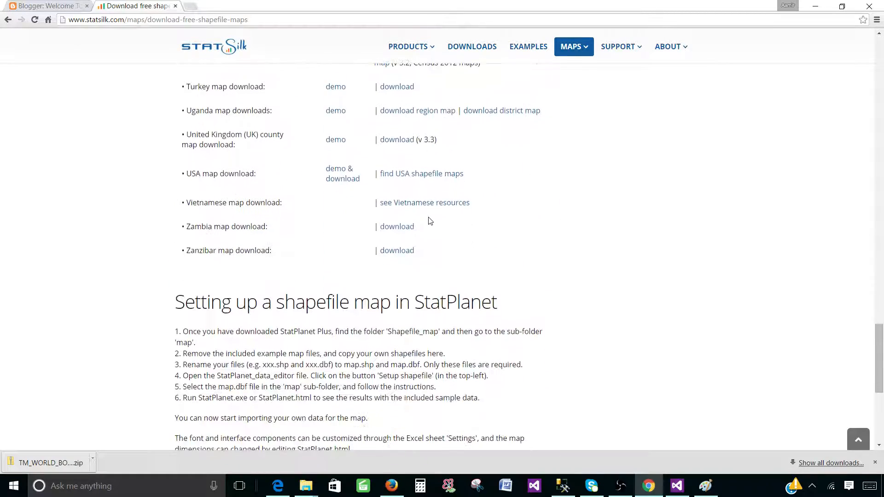
{"action": "scroll", "coordinate": [428, 223], "scroll_direction": "up", "scroll_amount": 6}
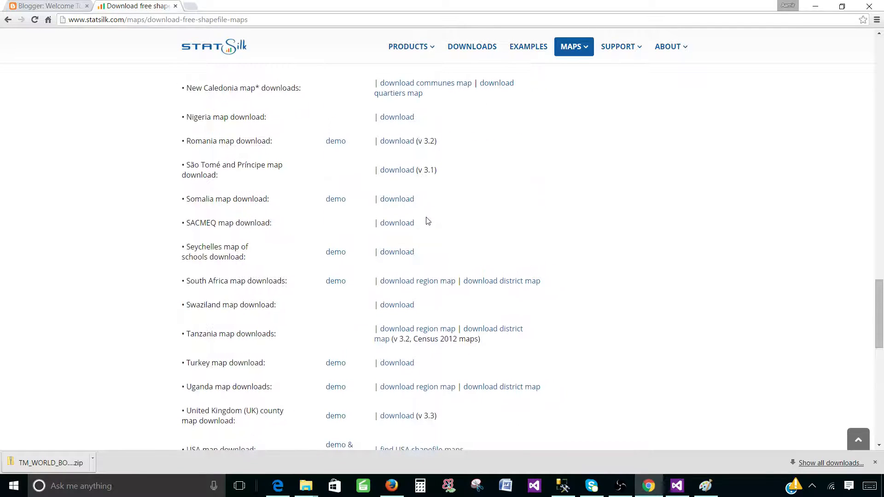
{"action": "scroll", "coordinate": [222, 302], "scroll_direction": "up", "scroll_amount": 20}
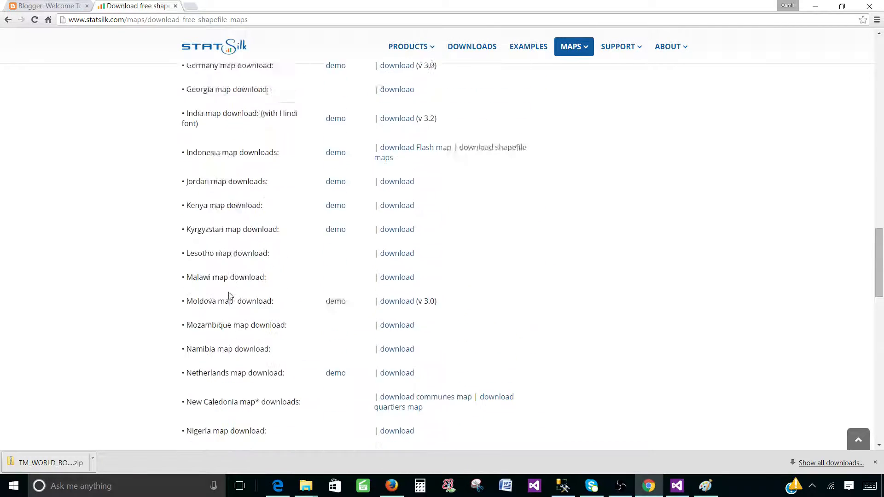
{"action": "scroll", "coordinate": [161, 262], "scroll_direction": "up", "scroll_amount": 7}
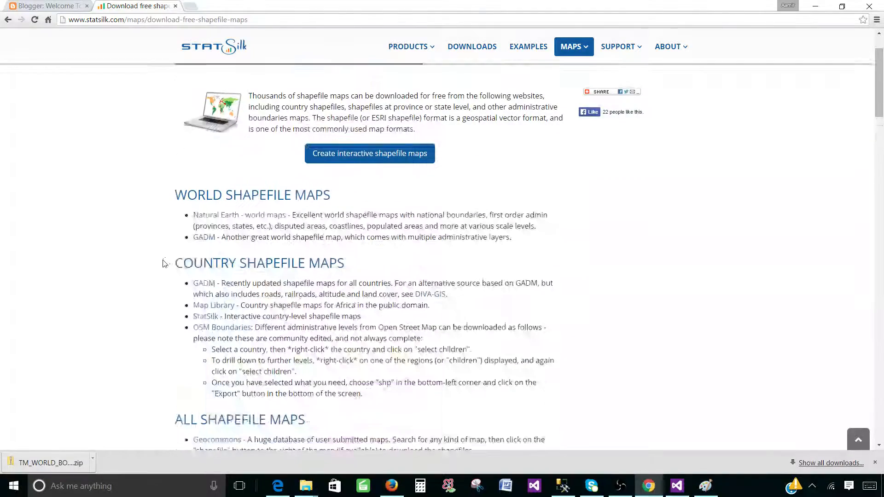
Open the World Borders Dataset search result through Google's saved copy of the page.
{"action": "left_click", "coordinate": [8, 19]}
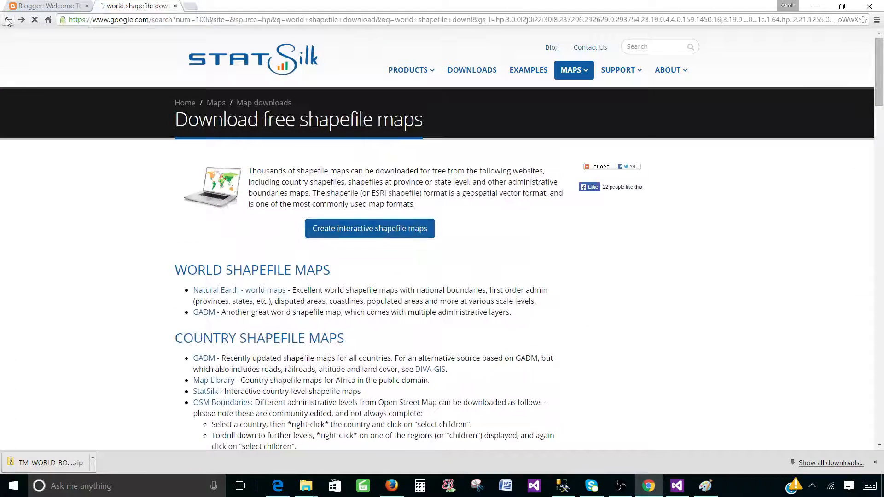
{"action": "left_click", "coordinate": [139, 168]}
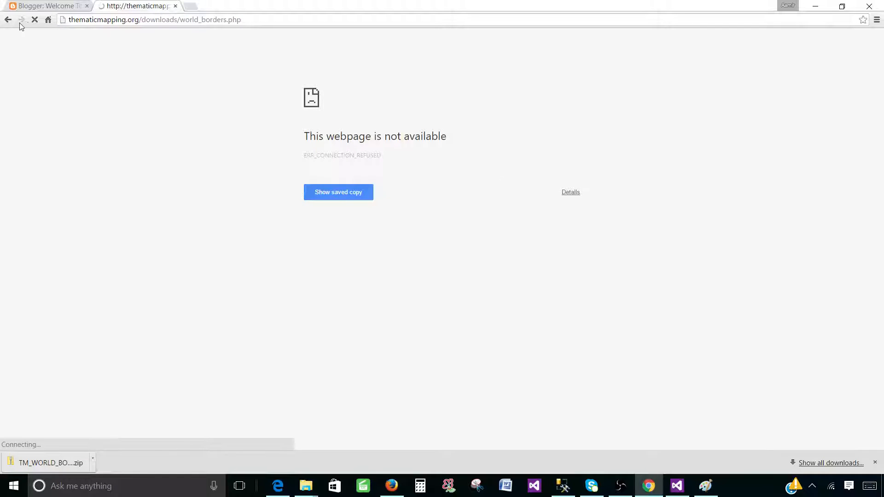
{"action": "left_click", "coordinate": [8, 19]}
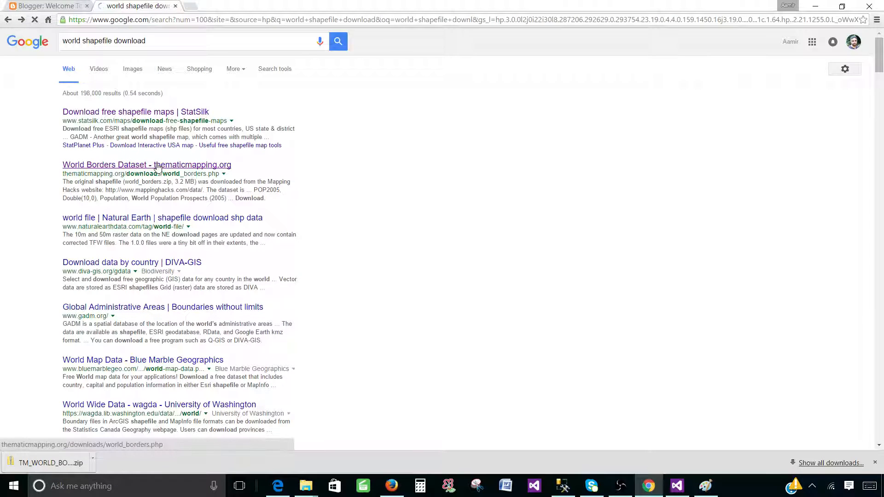
{"action": "left_click", "coordinate": [155, 165]}
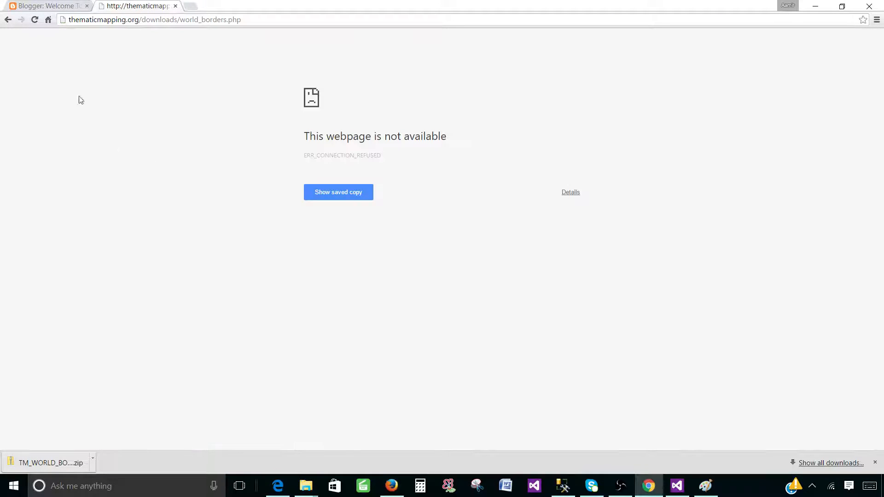
{"action": "left_click", "coordinate": [8, 19]}
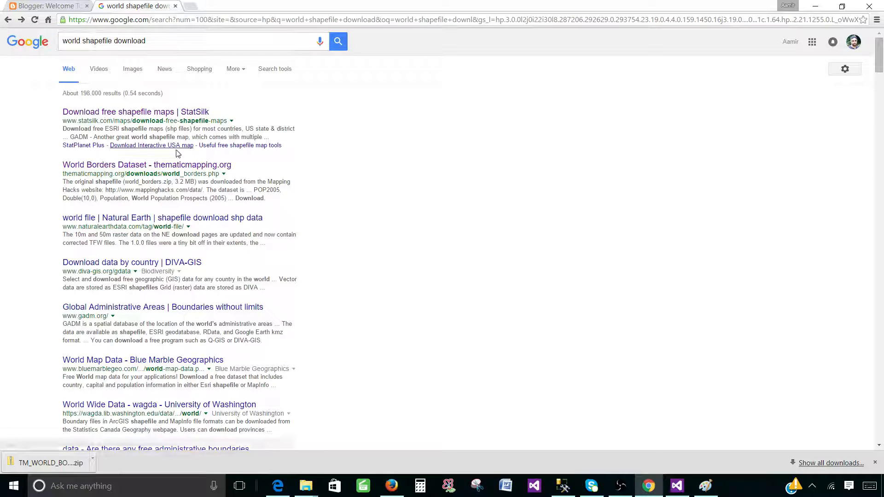
{"action": "left_click", "coordinate": [172, 170]}
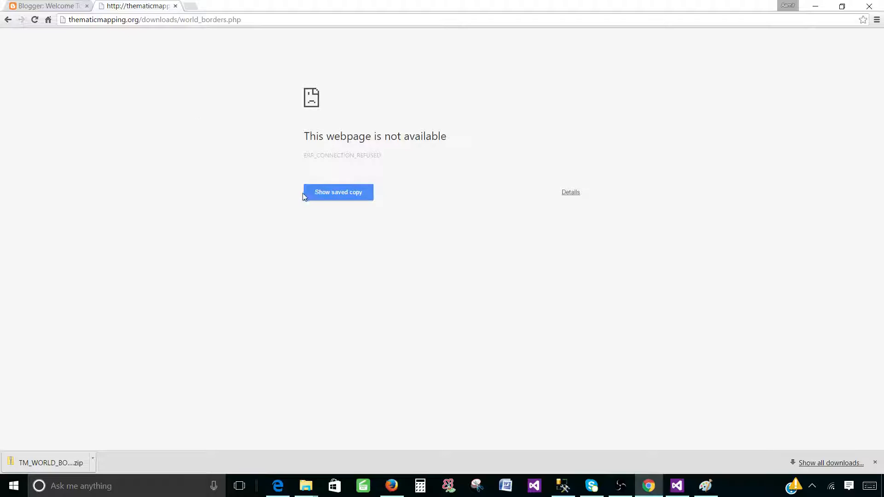
{"action": "left_click", "coordinate": [327, 194]}
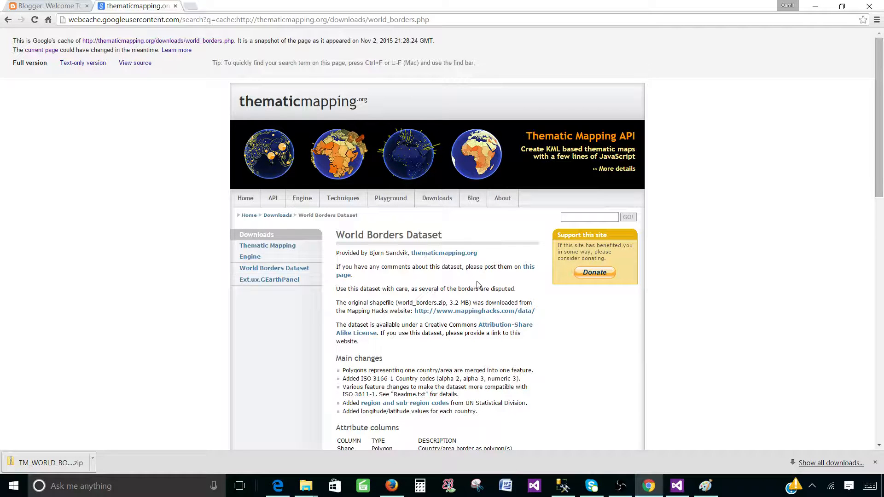
Scroll to the Download section and download TM_WORLD_BORDERS-0.3.zip.
{"action": "scroll", "coordinate": [484, 279], "scroll_direction": "up", "scroll_amount": 2, "text": "ctrl"}
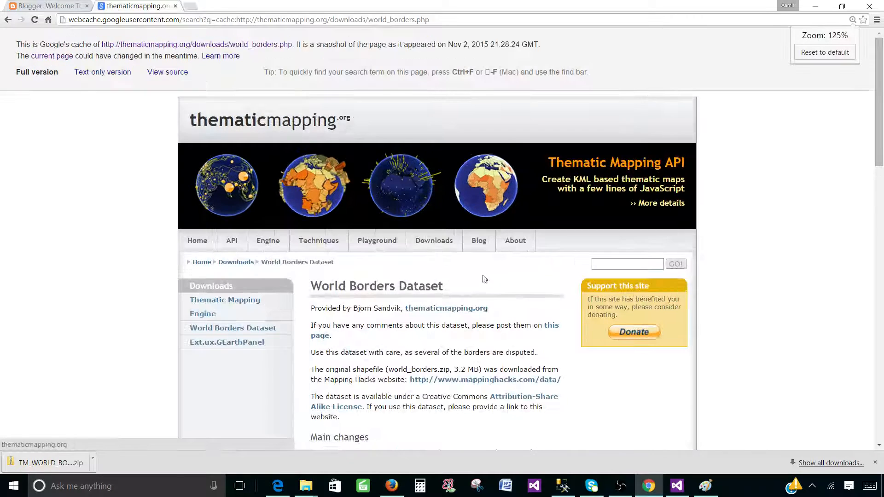
{"action": "scroll", "coordinate": [485, 278], "scroll_direction": "down", "scroll_amount": 3}
{"action": "scroll", "coordinate": [432, 266], "scroll_direction": "down", "scroll_amount": 6}
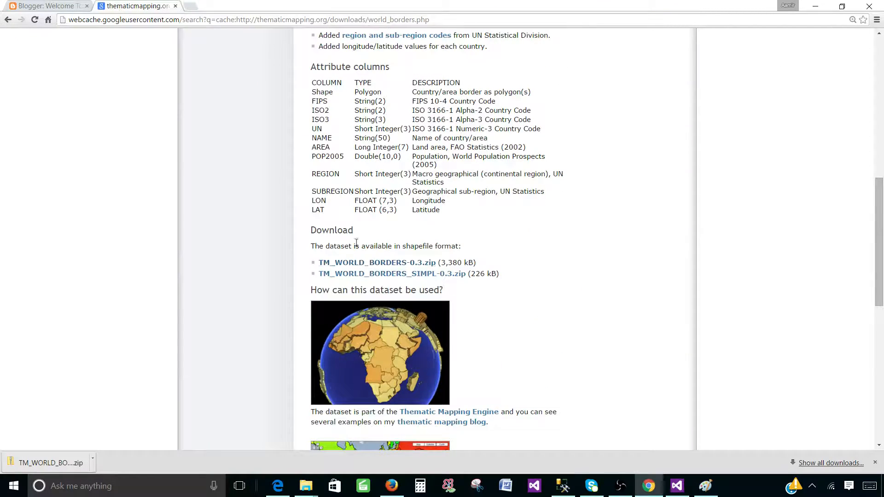
{"action": "left_click_drag", "start_coordinate": [313, 228], "coordinate": [378, 228]}
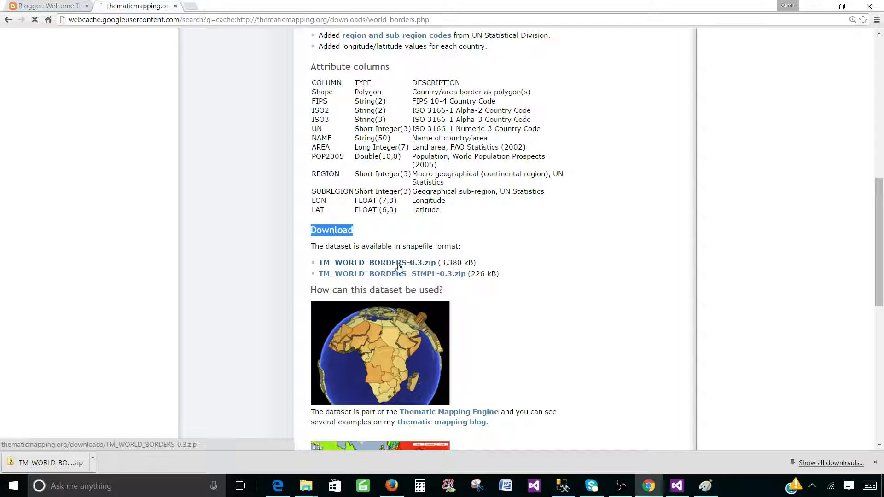
{"action": "left_click", "coordinate": [399, 267]}
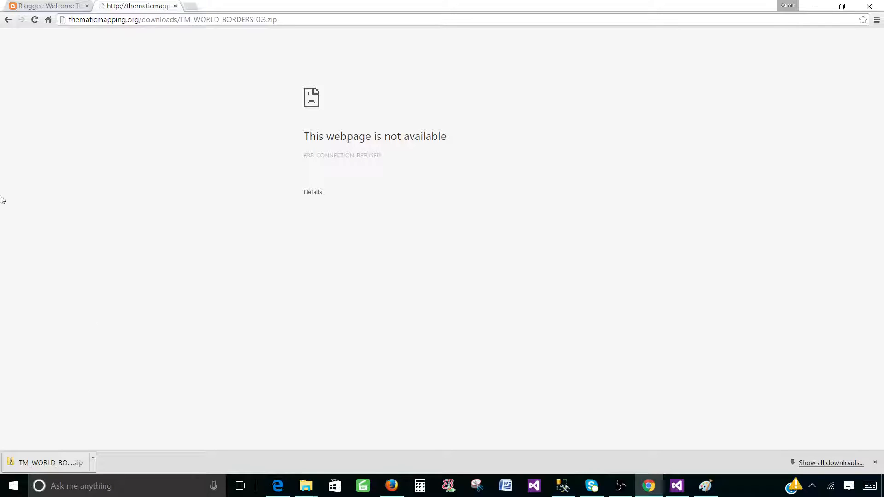
Extract TM_WORLD_BORDERS-0.3.zip from Downloads, replacing the previously extracted files.
{"action": "left_click", "coordinate": [93, 458]}
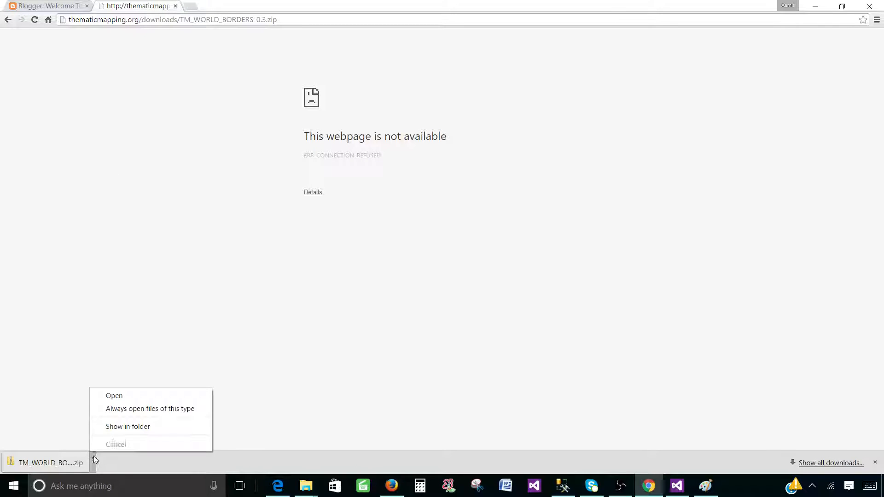
{"action": "left_click", "coordinate": [143, 424]}
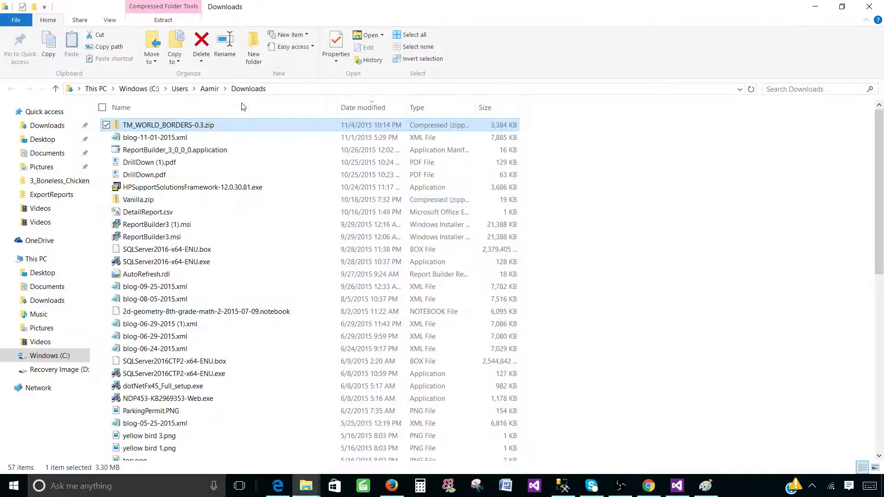
{"action": "right_click", "coordinate": [195, 129]}
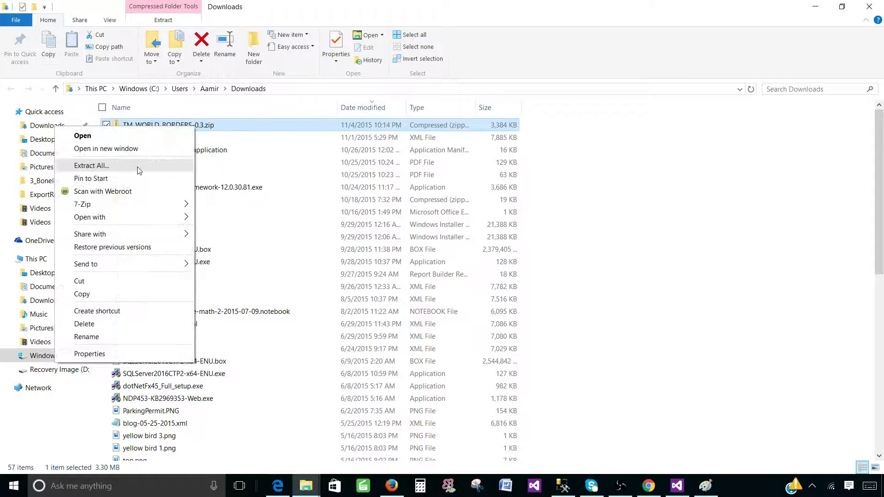
{"action": "left_click", "coordinate": [106, 165]}
{"action": "left_click", "coordinate": [537, 356]}
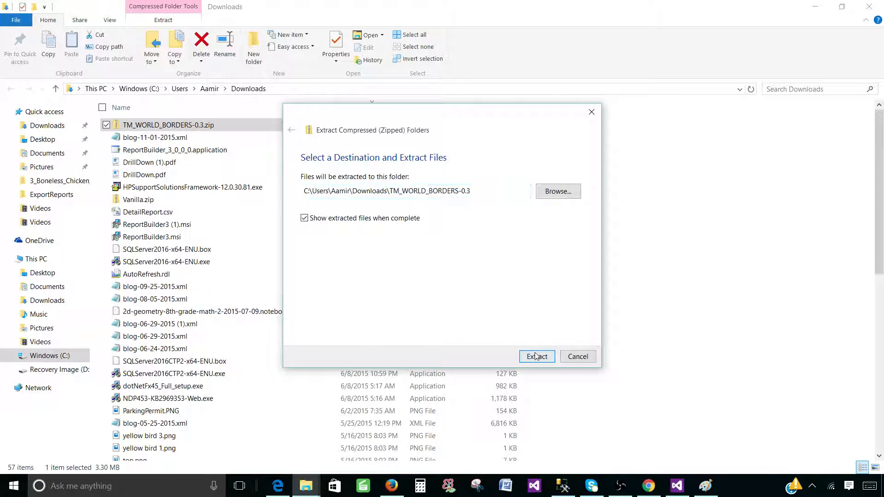
{"action": "left_click", "coordinate": [406, 190]}
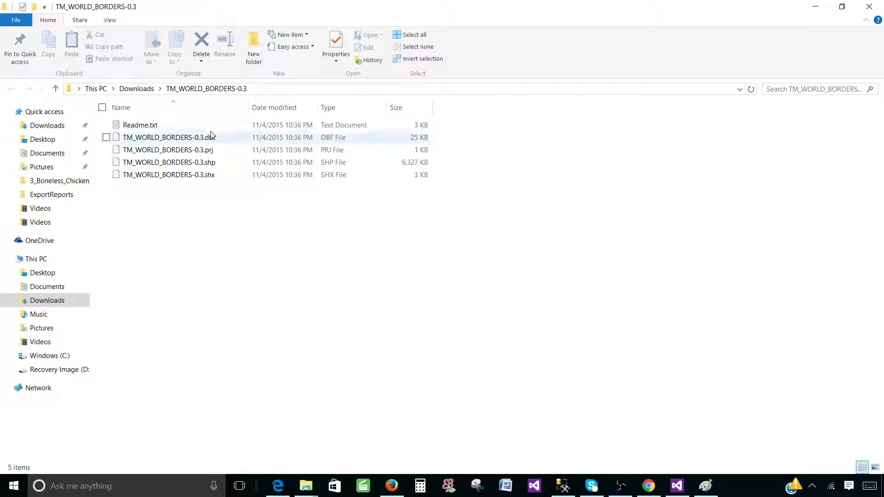
Copy the TM_WORLD_BORDERS-0.3 folder into Videos, replacing existing files, and delete the stray .shp file.
{"action": "left_click", "coordinate": [152, 91]}
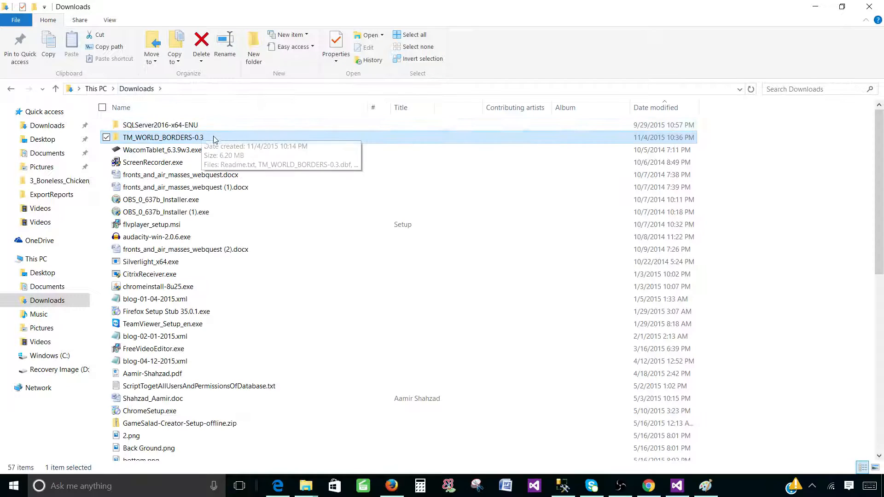
{"action": "right_click", "coordinate": [166, 142]}
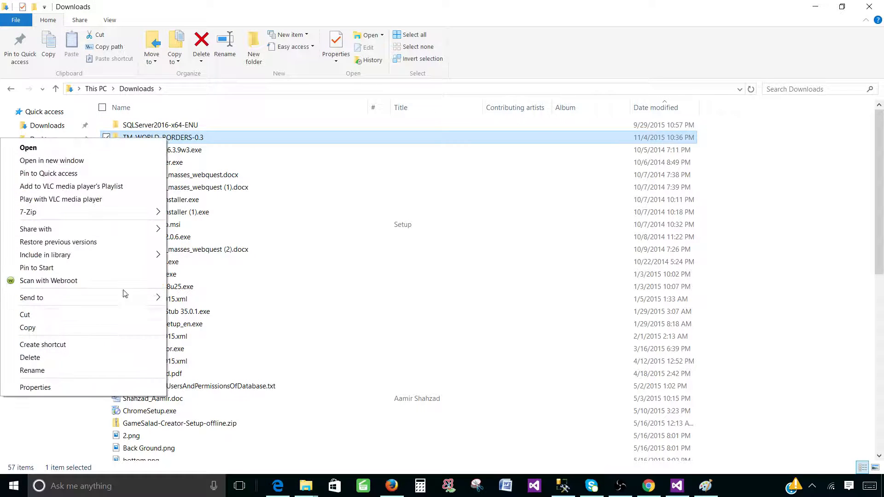
{"action": "left_click", "coordinate": [97, 328]}
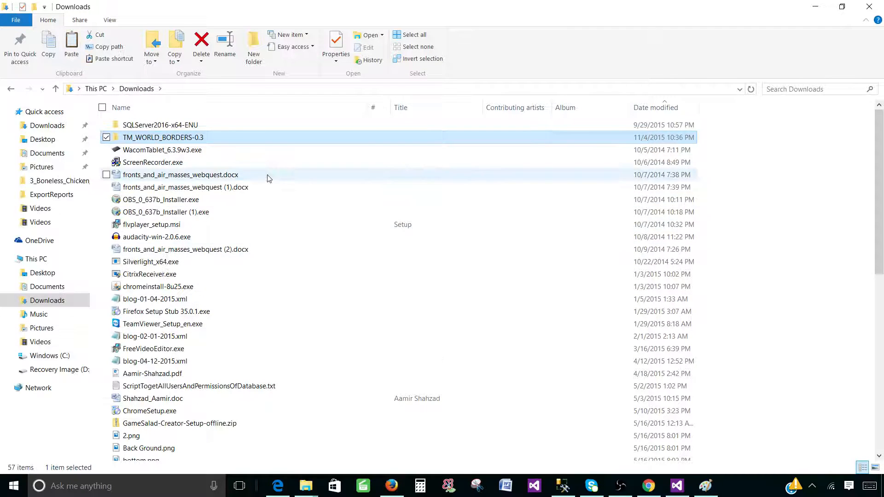
{"action": "left_click", "coordinate": [39, 342]}
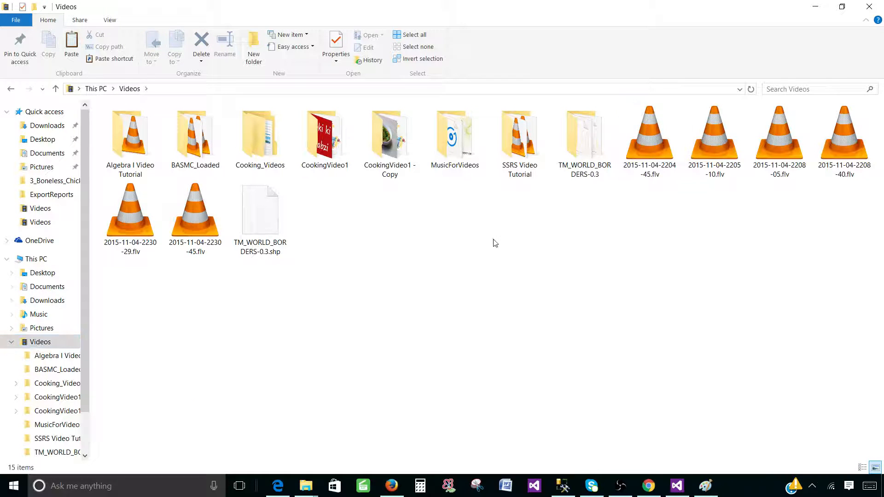
{"action": "right_click", "coordinate": [531, 243]}
{"action": "left_click", "coordinate": [591, 172]}
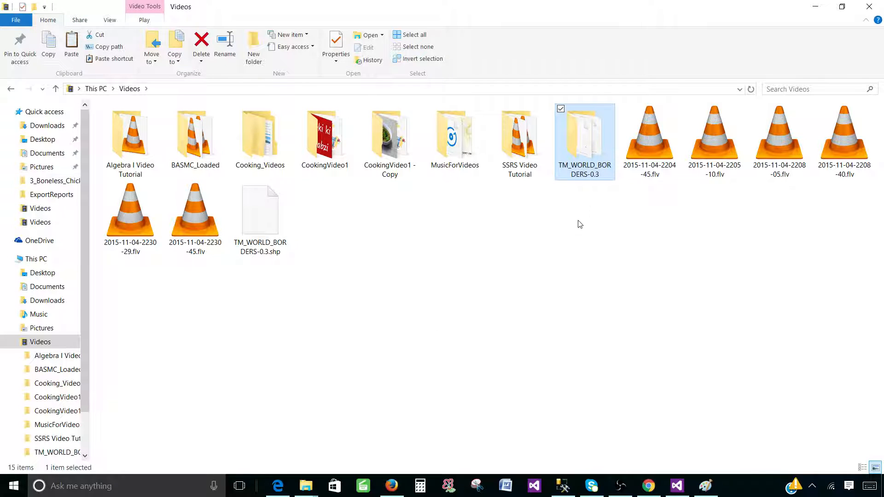
{"action": "left_click", "coordinate": [595, 227]}
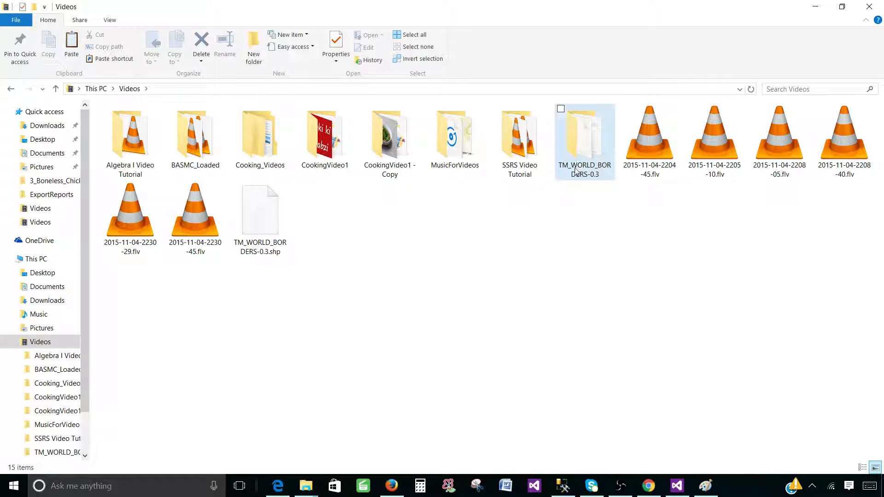
{"action": "right_click", "coordinate": [577, 203]}
{"action": "left_click", "coordinate": [498, 287]}
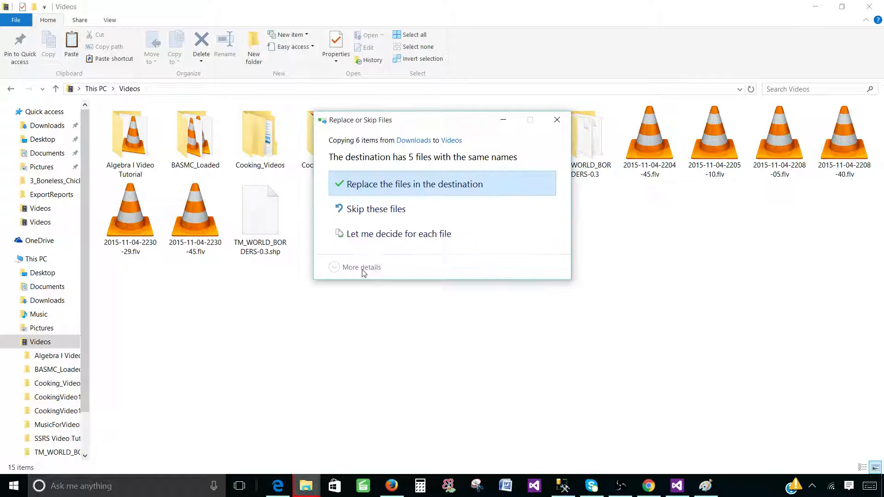
{"action": "left_click", "coordinate": [410, 191]}
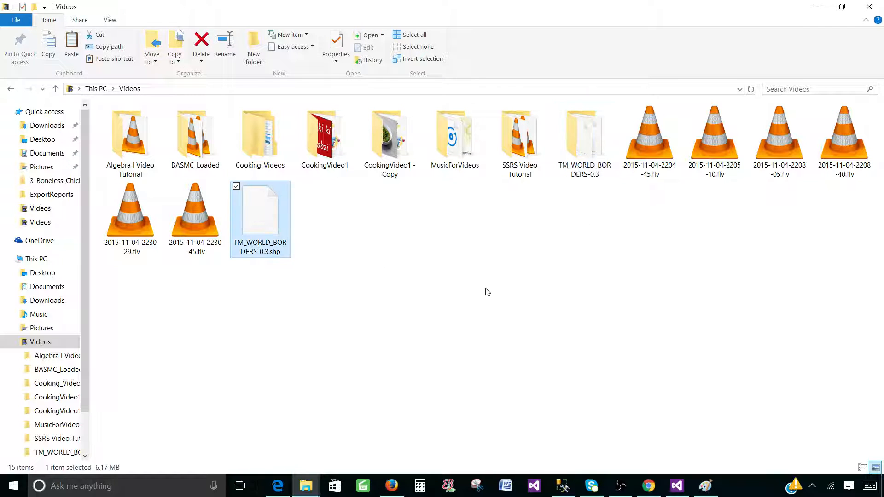
{"action": "key", "text": "Delete"}
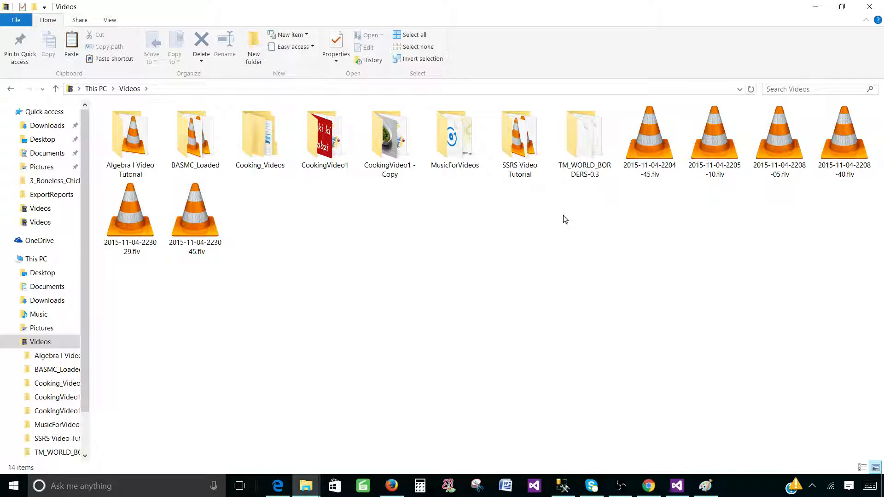
Copy TM_WORLD_BORDERS-0.3.shp from inside the folder directly into Videos.
{"action": "left_click", "coordinate": [583, 158]}
{"action": "double_click", "coordinate": [583, 158]}
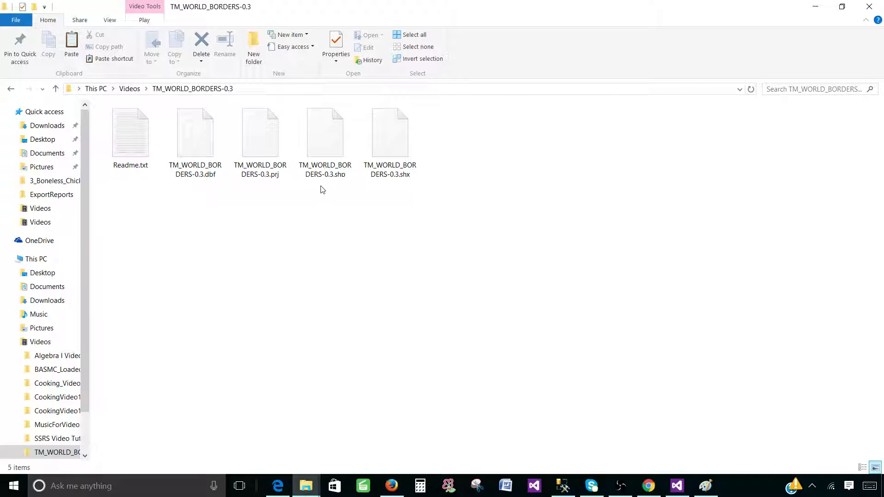
{"action": "left_click", "coordinate": [328, 162]}
{"action": "right_click", "coordinate": [330, 148]}
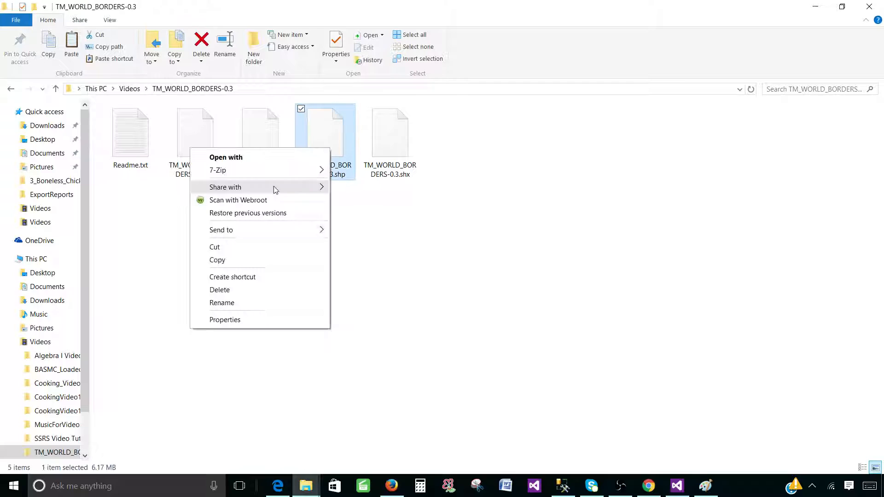
{"action": "left_click", "coordinate": [235, 260]}
{"action": "left_click", "coordinate": [8, 88]}
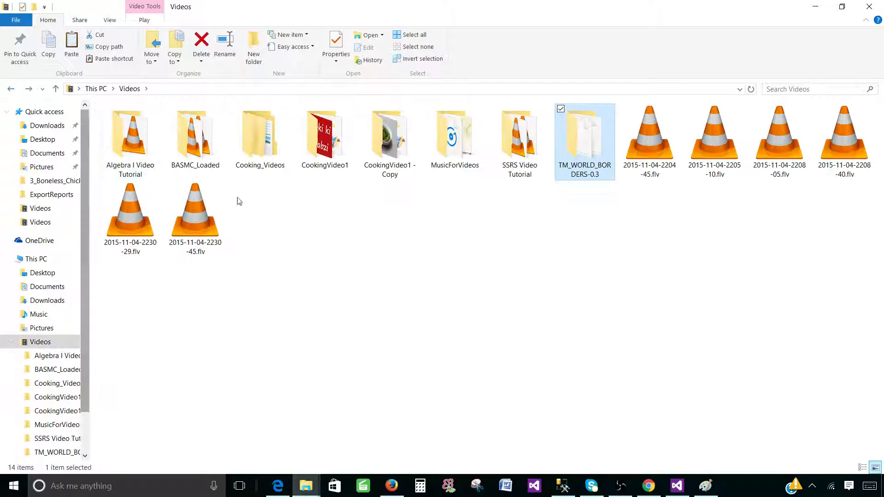
{"action": "right_click", "coordinate": [318, 260]}
{"action": "left_click", "coordinate": [387, 343]}
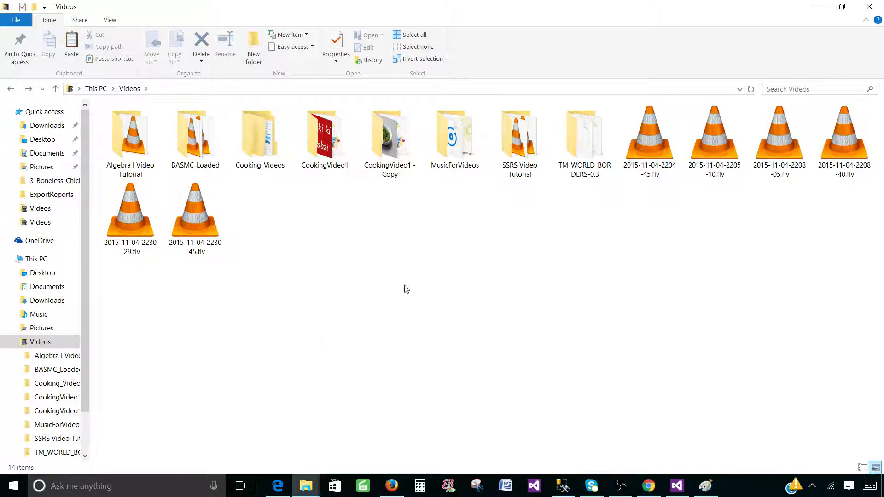
Glance at Visual Studio's map layer setup, then reopen the TM_WORLD_BORDERS-0.3 folder in Videos.
{"action": "left_click", "coordinate": [678, 487]}
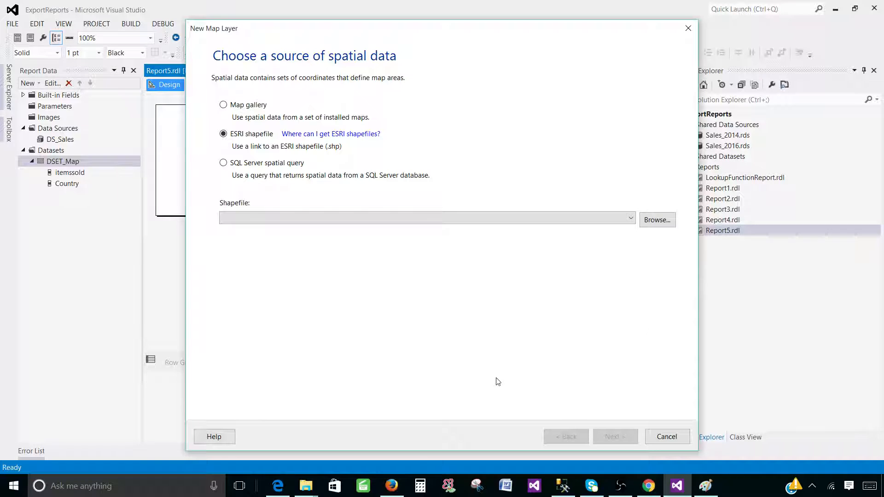
{"action": "left_click", "coordinate": [305, 486]}
{"action": "left_click", "coordinate": [519, 441]}
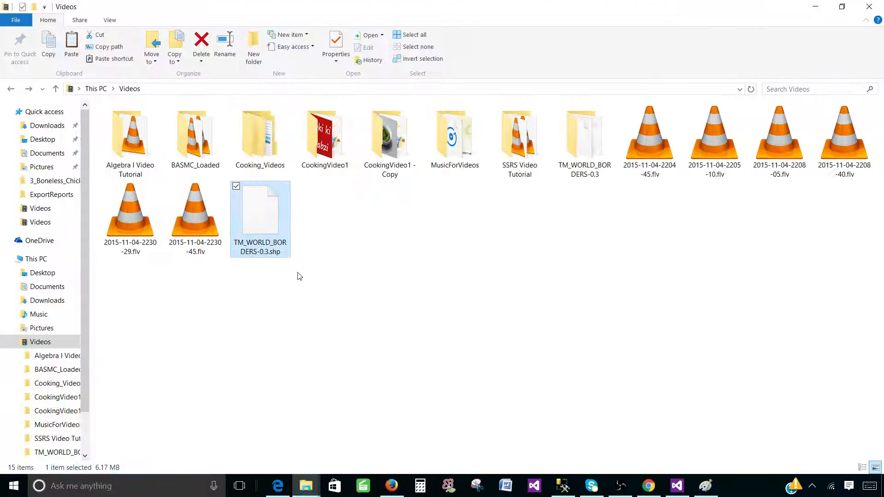
{"action": "double_click", "coordinate": [595, 143]}
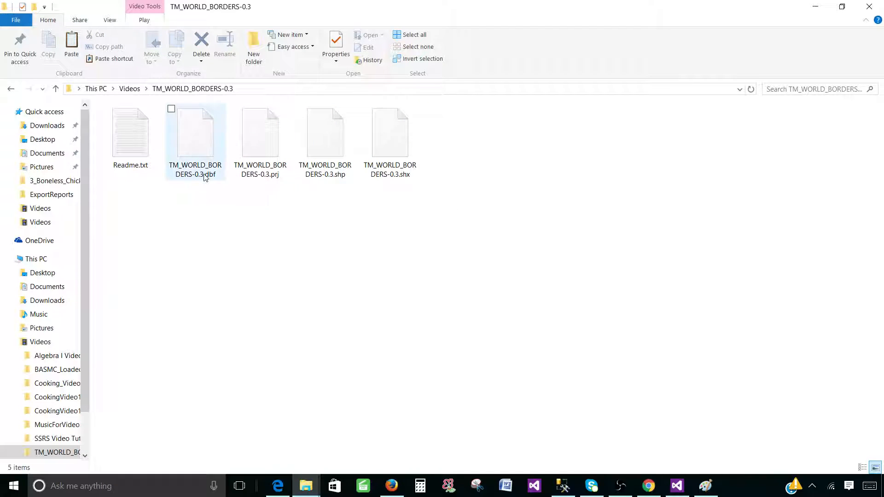
Read through the dataset's Readme.txt in Notepad and close it.
{"action": "mouse_move", "coordinate": [217, 178]}
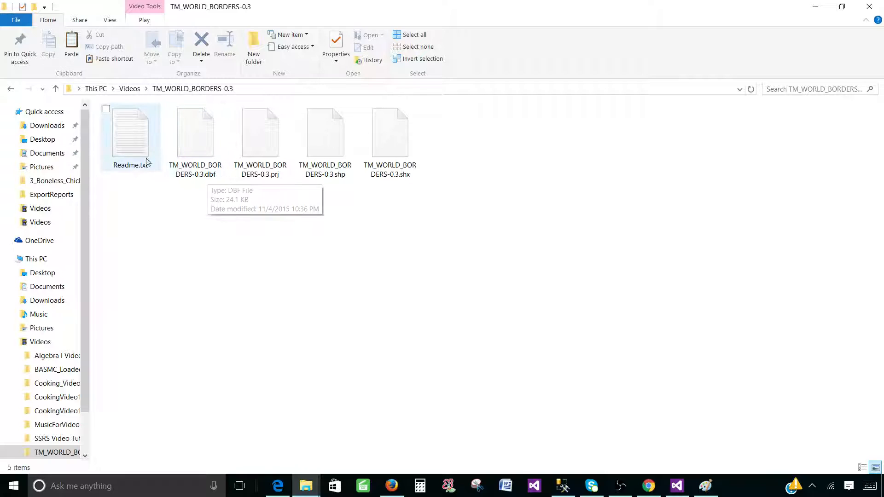
{"action": "mouse_move", "coordinate": [130, 151]}
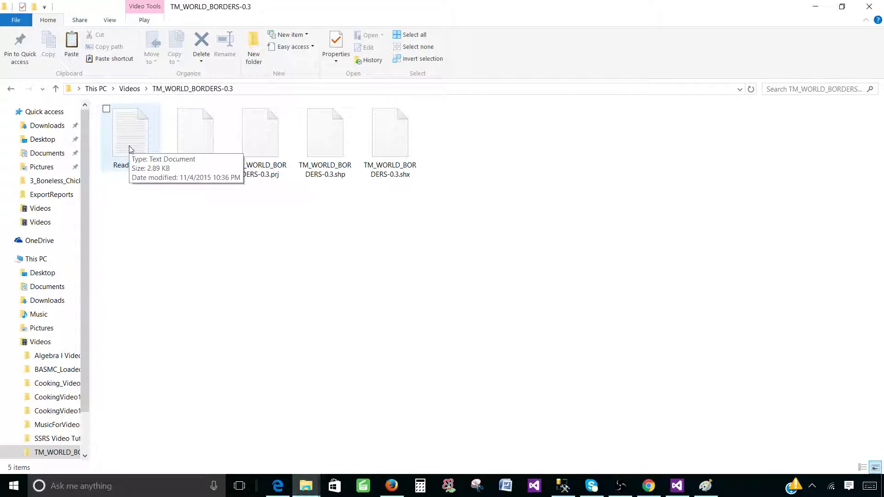
{"action": "double_click", "coordinate": [133, 124]}
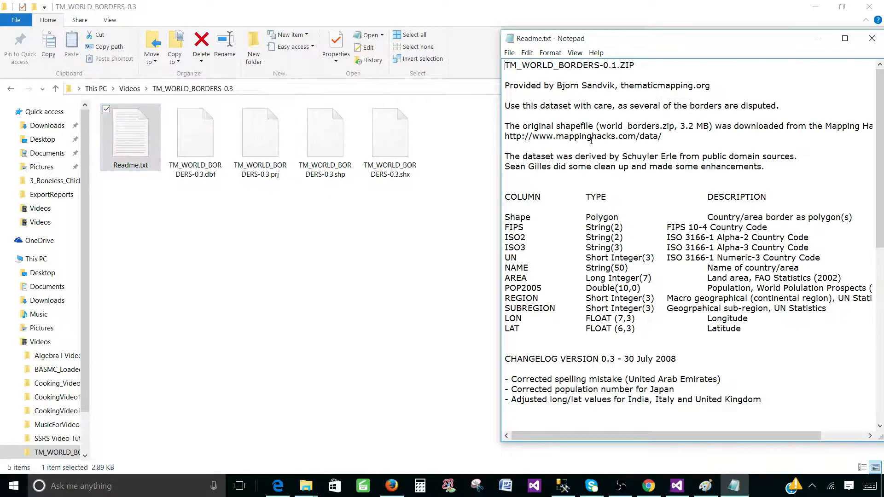
{"action": "scroll", "coordinate": [613, 204], "scroll_direction": "down", "scroll_amount": 12}
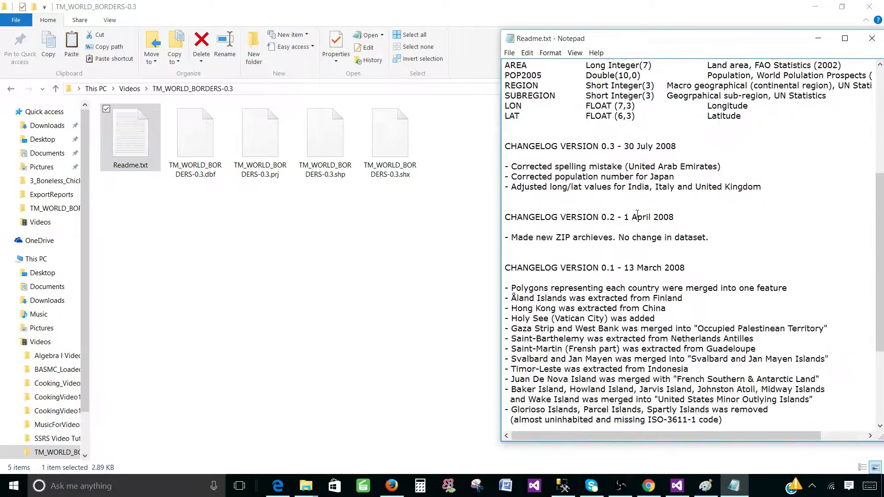
{"action": "scroll", "coordinate": [648, 214], "scroll_direction": "up", "scroll_amount": 12}
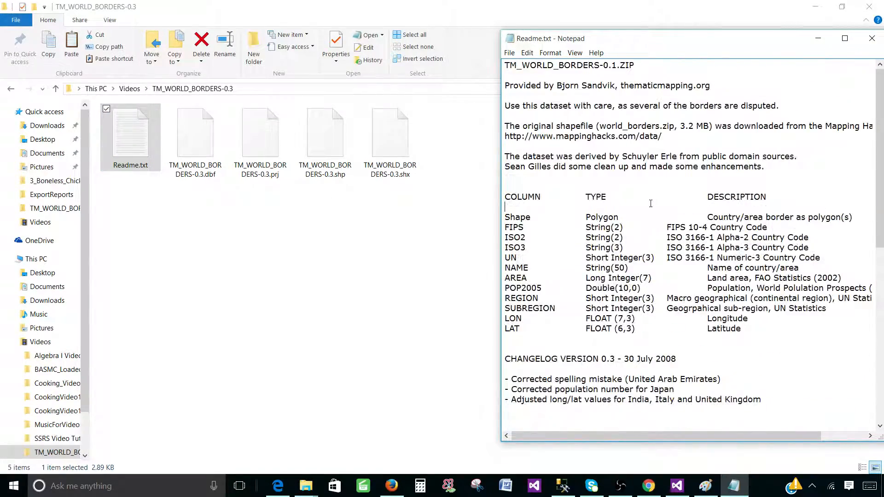
{"action": "left_click", "coordinate": [862, 46]}
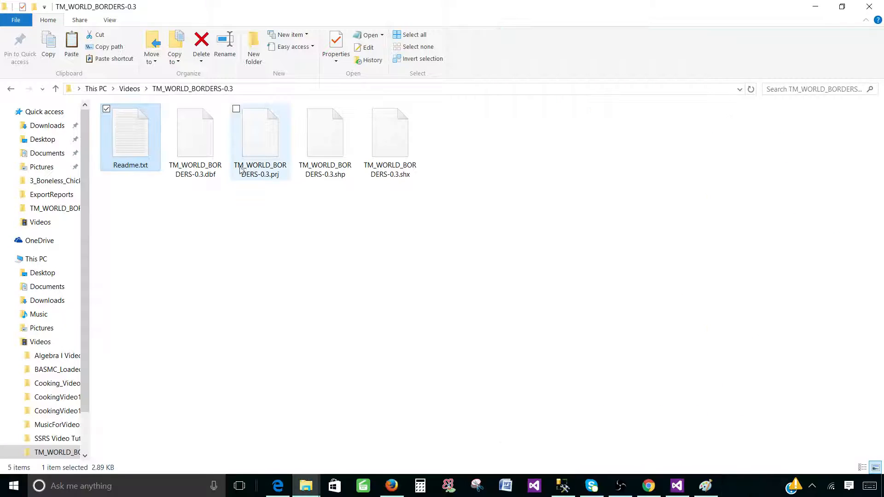
Select TM_WORLD_BORDERS-0.3.shp and go back to the New Map Layer wizard.
{"action": "left_click_drag", "start_coordinate": [479, 192], "coordinate": [184, 131]}
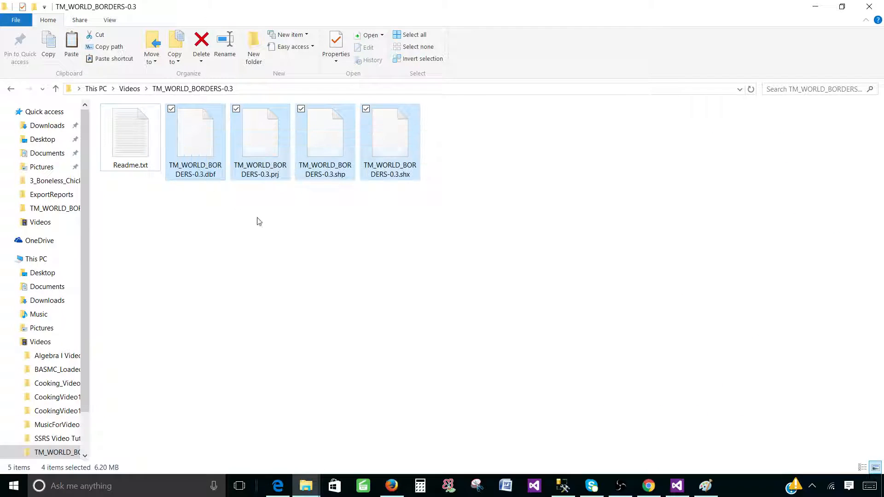
{"action": "left_click", "coordinate": [257, 221]}
{"action": "left_click", "coordinate": [334, 179]}
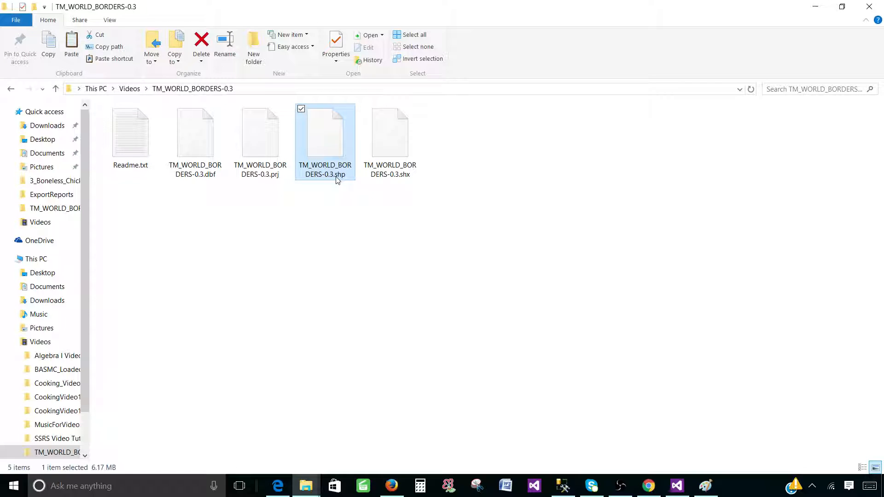
{"action": "left_click", "coordinate": [677, 485]}
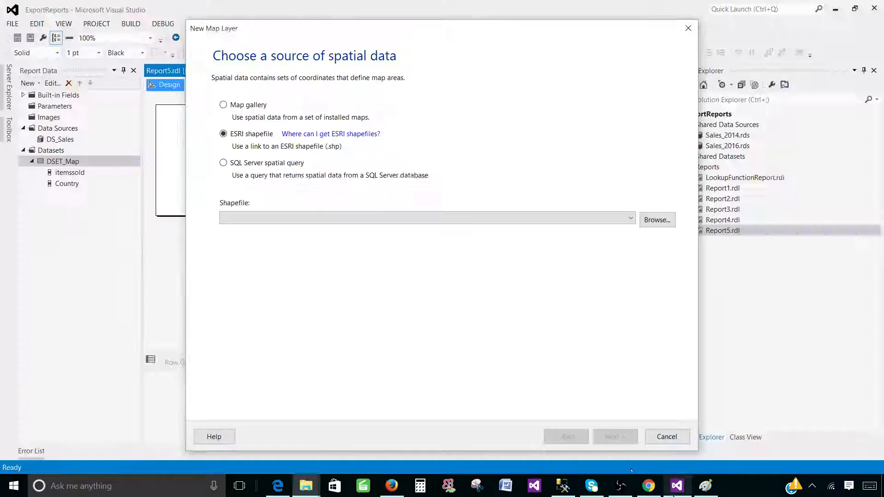
Load the loose TM_WORLD_BORDERS-0.3.shp copy from the Videos folder as the shapefile.
{"action": "left_click", "coordinate": [654, 220]}
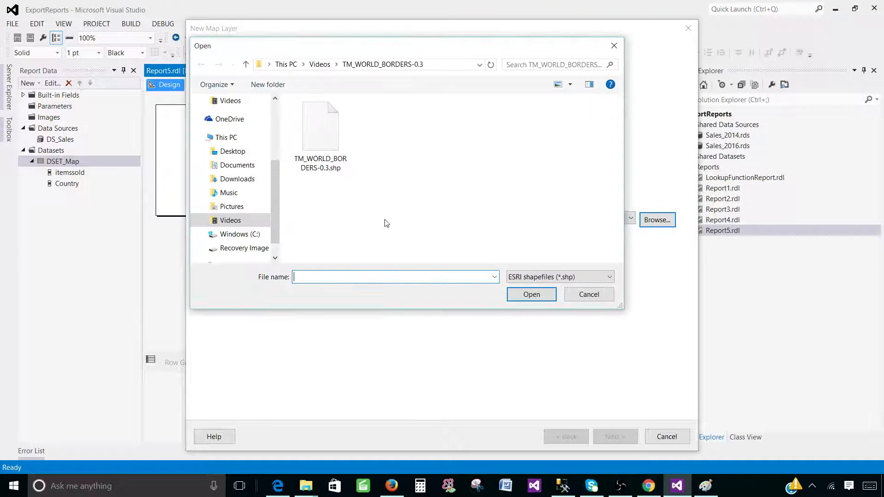
{"action": "left_click", "coordinate": [314, 65]}
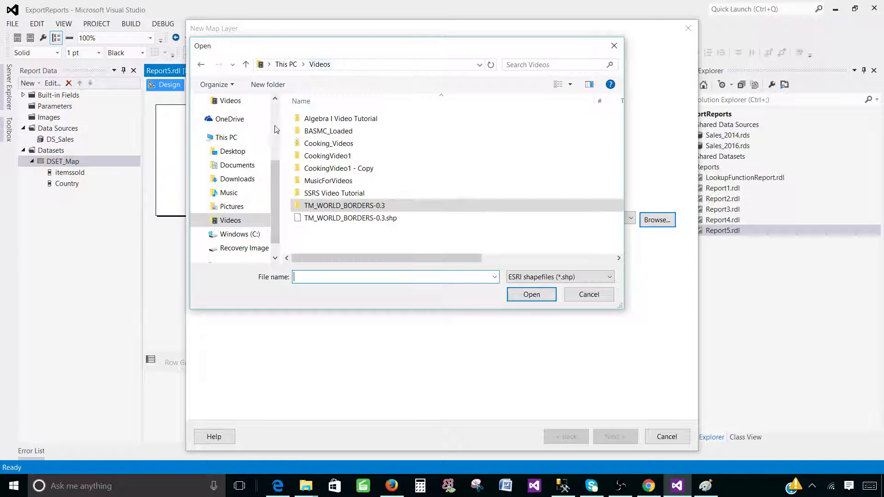
{"action": "left_click", "coordinate": [371, 220]}
{"action": "left_click", "coordinate": [532, 294]}
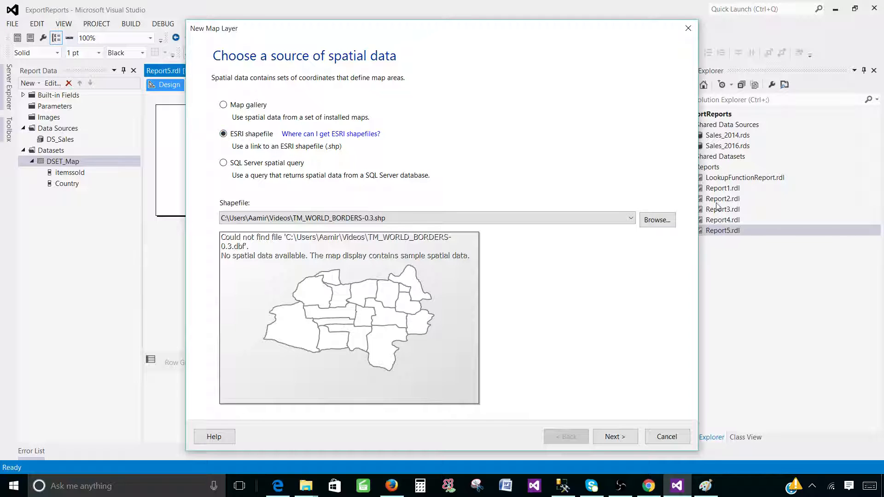
Load TM_WORLD_BORDERS-0.3.shp from its own folder with All files shown, and advance to map view options.
{"action": "left_click", "coordinate": [663, 220]}
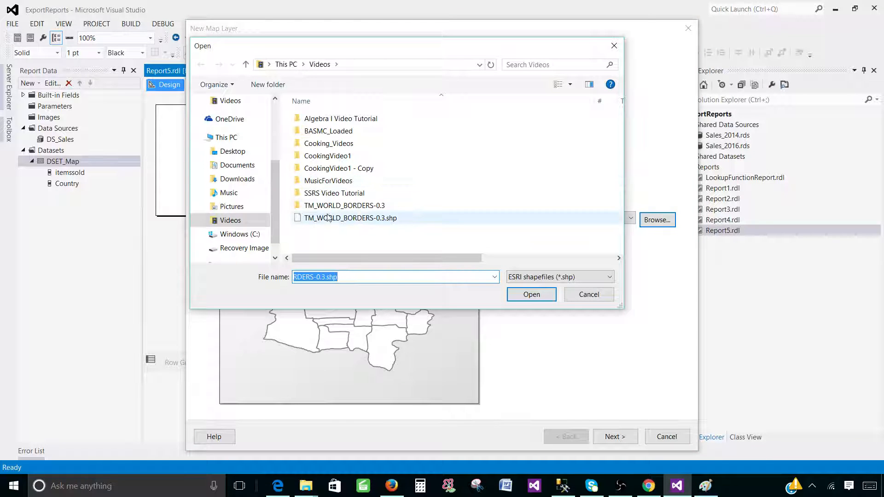
{"action": "double_click", "coordinate": [341, 205]}
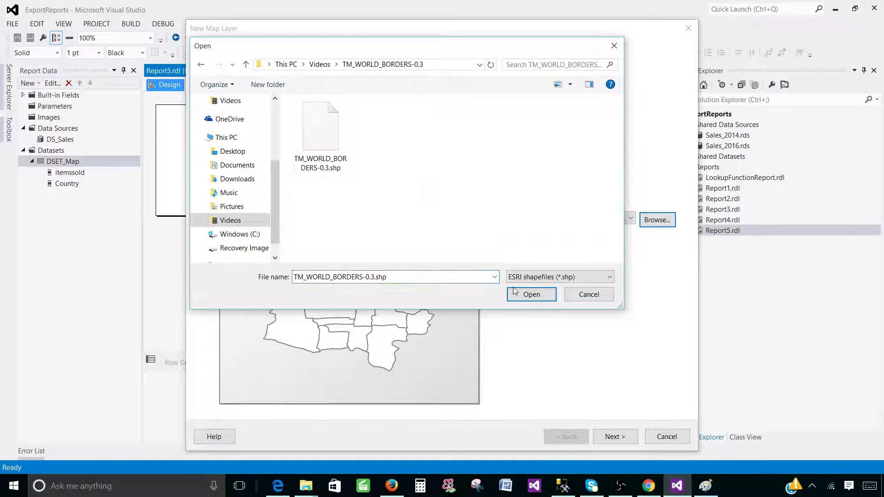
{"action": "left_click", "coordinate": [559, 277]}
{"action": "left_click", "coordinate": [541, 298]}
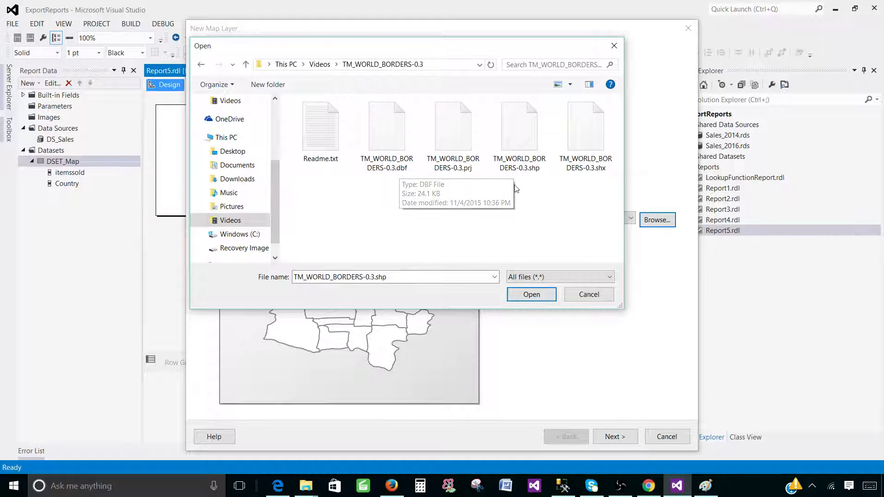
{"action": "left_click", "coordinate": [520, 154]}
{"action": "left_click", "coordinate": [529, 295]}
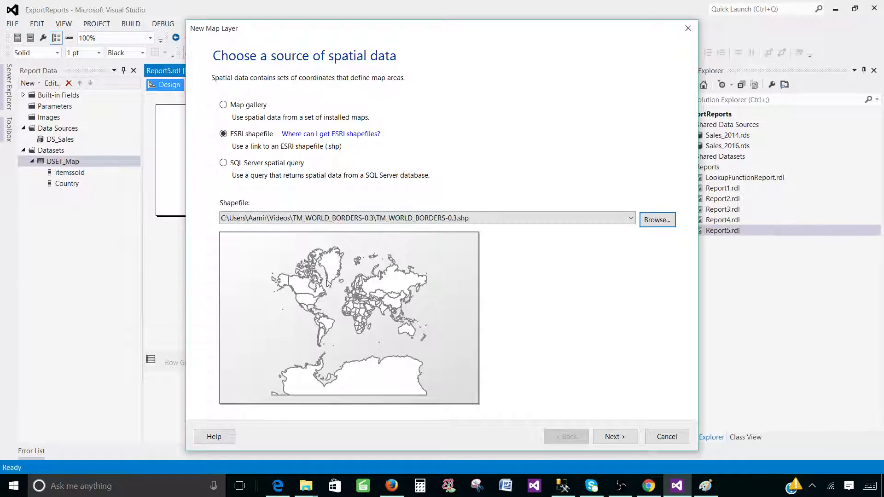
{"action": "left_click", "coordinate": [615, 436]}
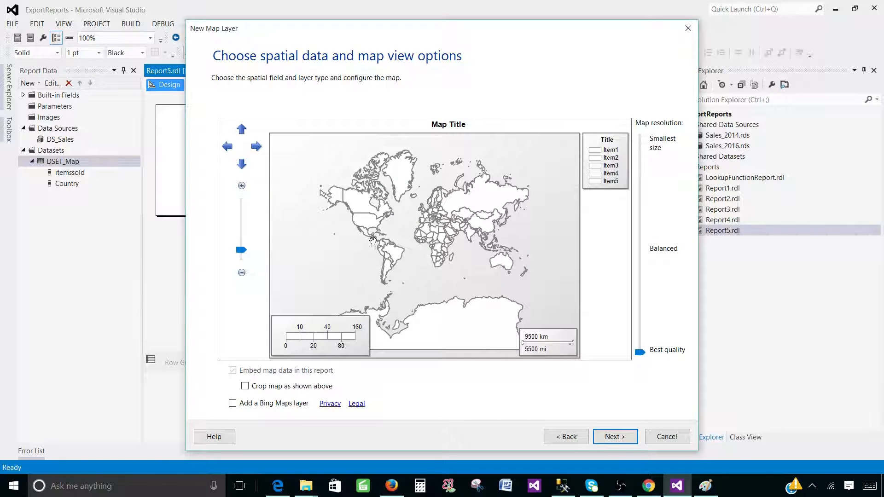
Pan and zoom the world map preview slightly closer and set map resolution to Best quality.
{"action": "left_click_drag", "start_coordinate": [431, 257], "coordinate": [414, 251]}
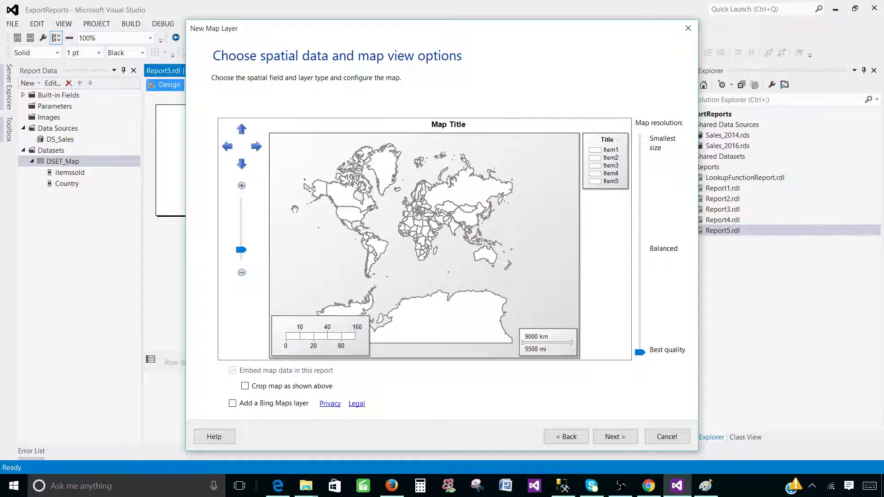
{"action": "left_click", "coordinate": [247, 188]}
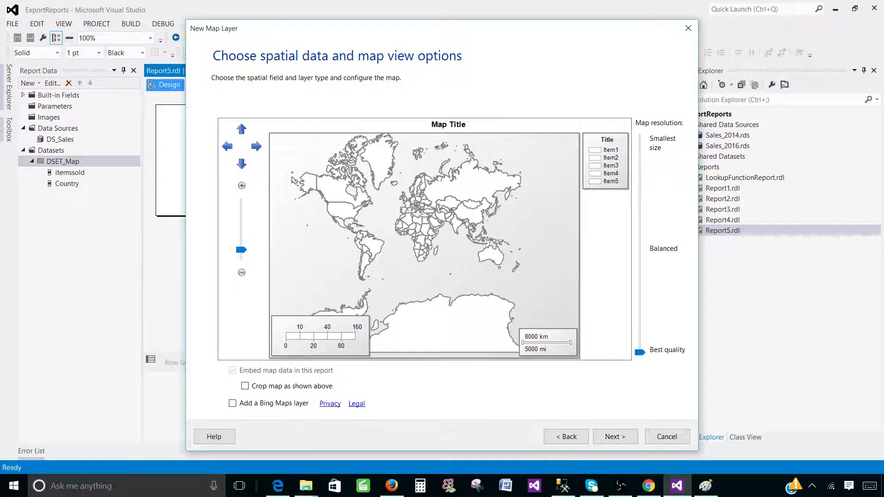
{"action": "left_click_drag", "start_coordinate": [439, 179], "coordinate": [440, 189]}
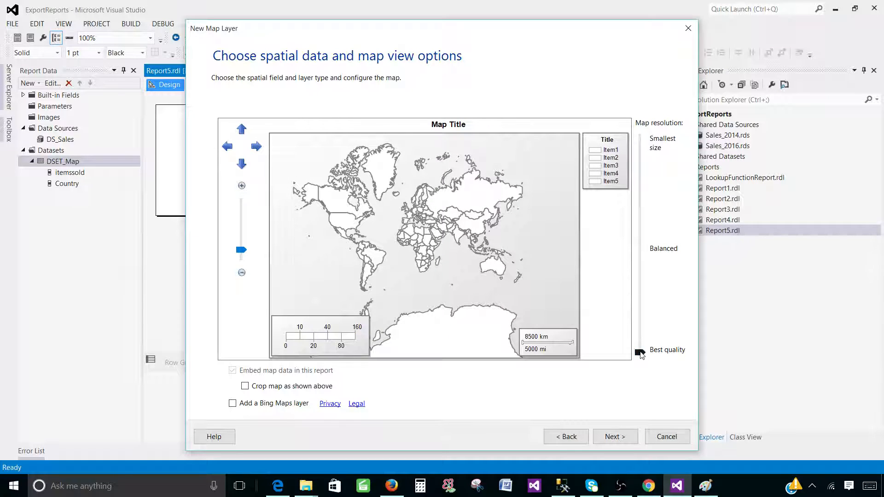
{"action": "mouse_move", "coordinate": [640, 353]}
{"action": "left_mouse_down"}
{"action": "mouse_move", "coordinate": [635, 148]}
{"action": "mouse_move", "coordinate": [640, 352]}
{"action": "left_mouse_up"}
Try Bing Road, Aerial and Hybrid backgrounds, then leave the Bing layer off and continue.
{"action": "left_click", "coordinate": [233, 404]}
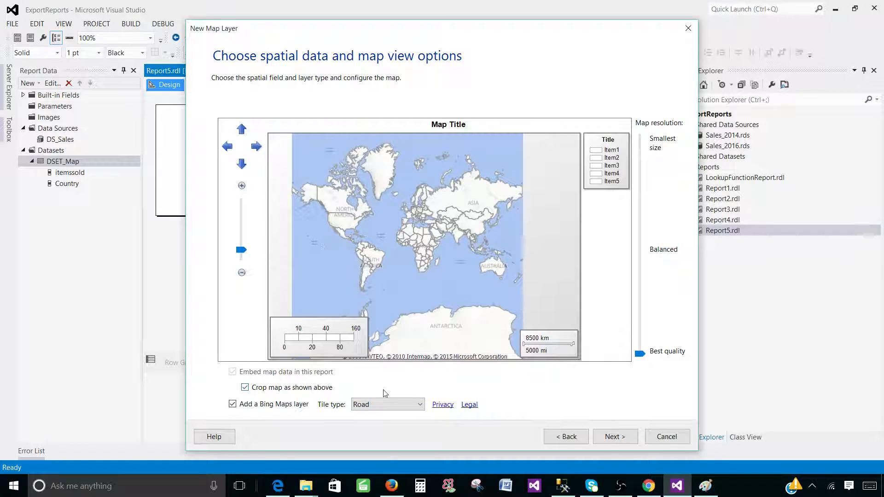
{"action": "left_click", "coordinate": [379, 406]}
{"action": "left_click", "coordinate": [381, 425]}
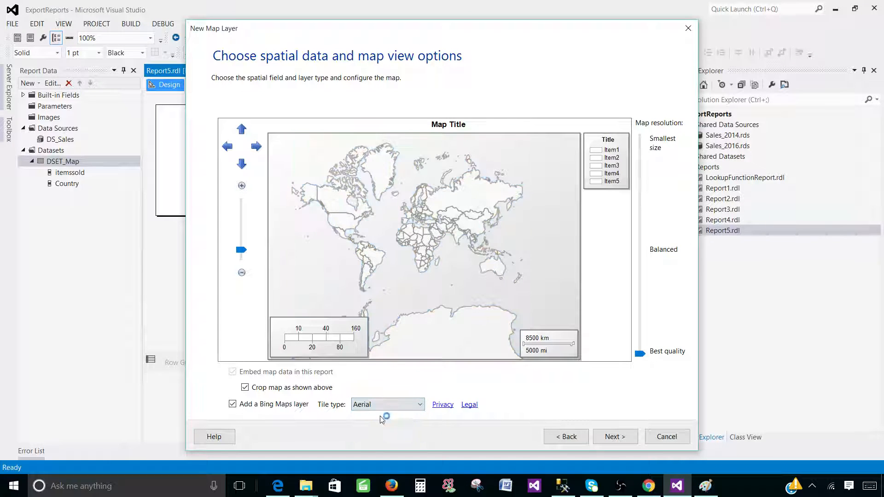
{"action": "left_click", "coordinate": [389, 404]}
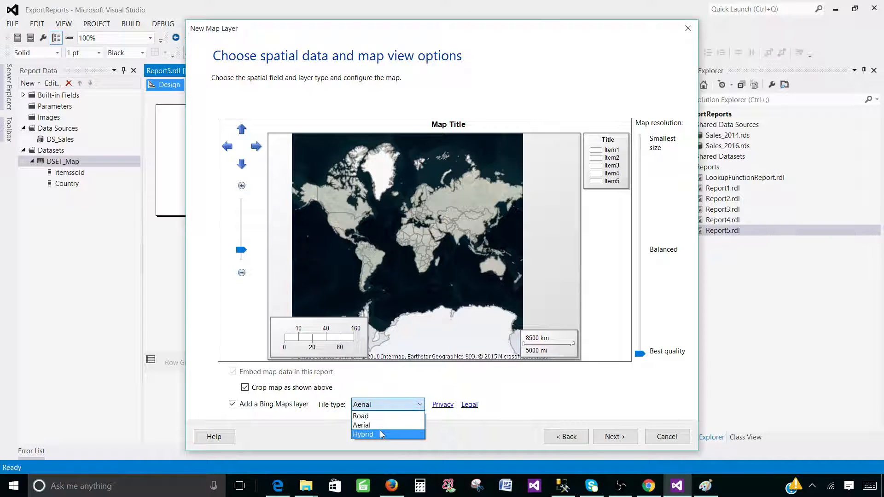
{"action": "left_click", "coordinate": [380, 434]}
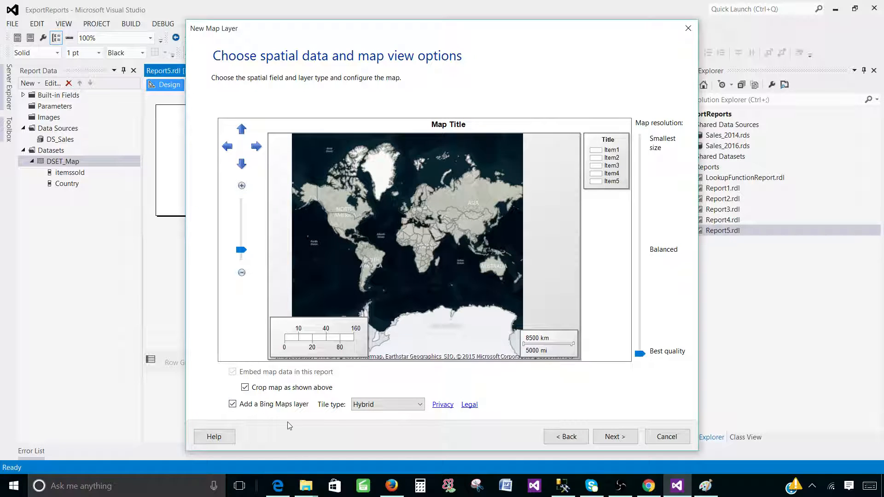
{"action": "left_click", "coordinate": [232, 404]}
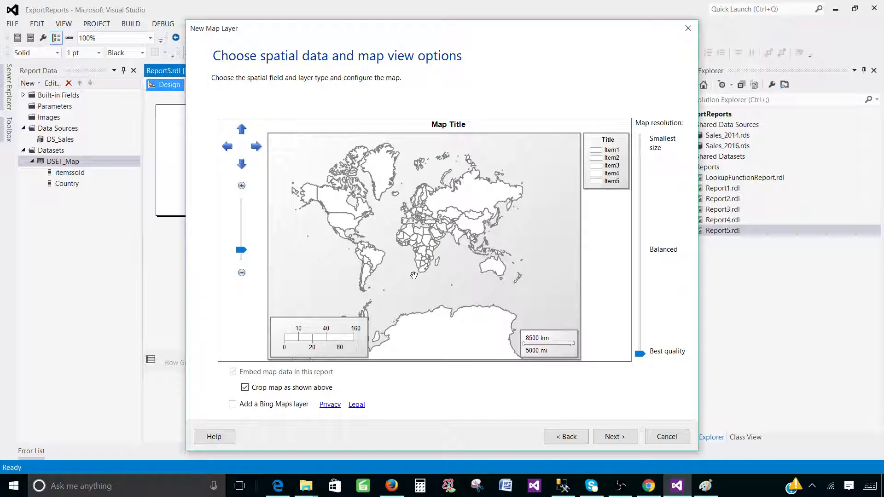
{"action": "left_click", "coordinate": [615, 436]}
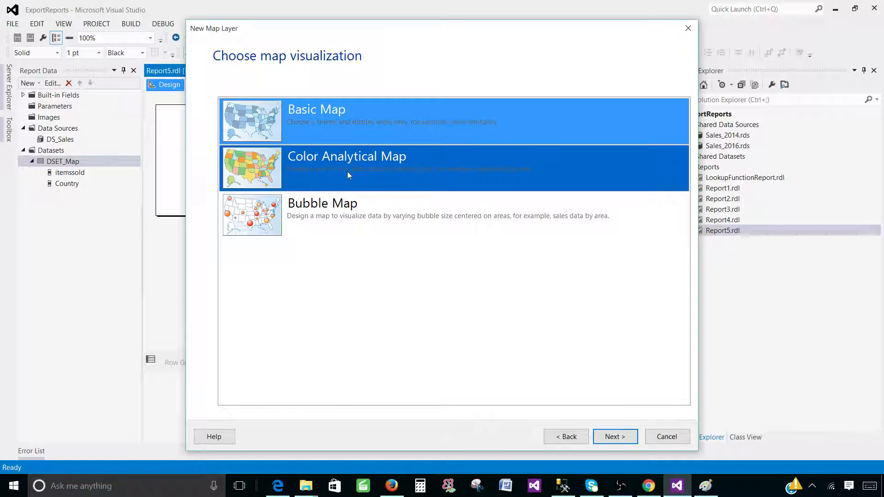
Choose Color Analytical Map with DSET_Map as its analytical dataset.
{"action": "left_click", "coordinate": [326, 170]}
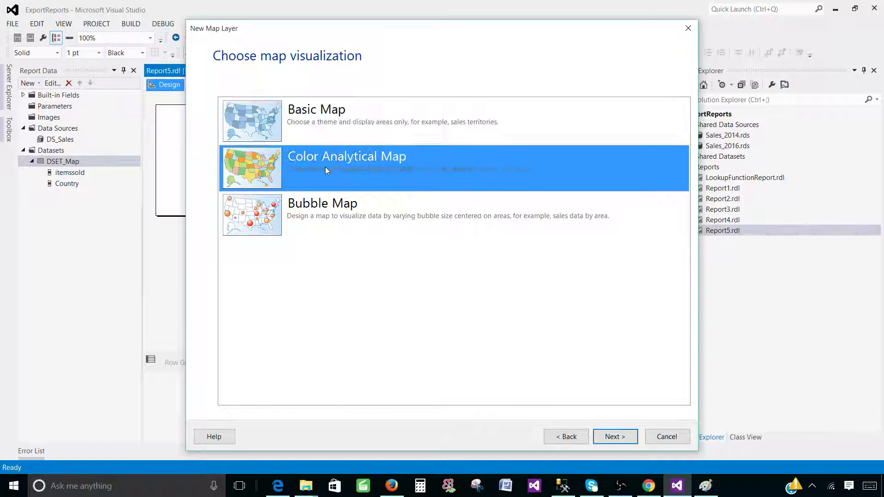
{"action": "left_click", "coordinate": [620, 437]}
{"action": "left_click", "coordinate": [278, 144]}
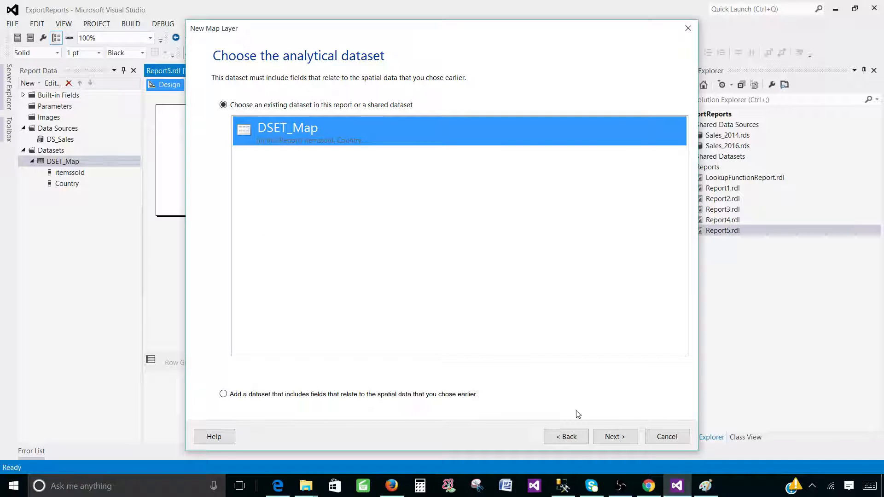
{"action": "left_click", "coordinate": [614, 438]}
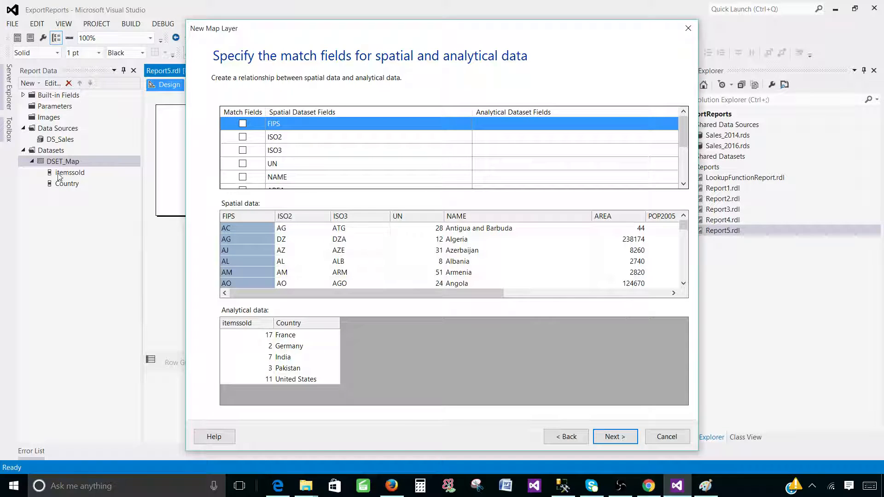
Sort the analytical grid by itemssold and Country and the spatial grid by name to compare entries.
{"action": "left_click", "coordinate": [246, 325]}
{"action": "left_click", "coordinate": [286, 325]}
{"action": "left_click", "coordinate": [246, 325]}
{"action": "left_click", "coordinate": [285, 326]}
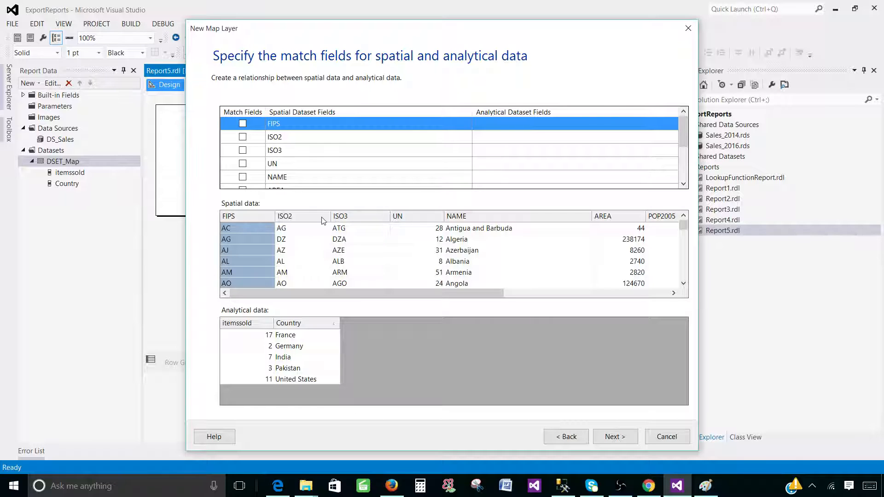
{"action": "left_click", "coordinate": [460, 217]}
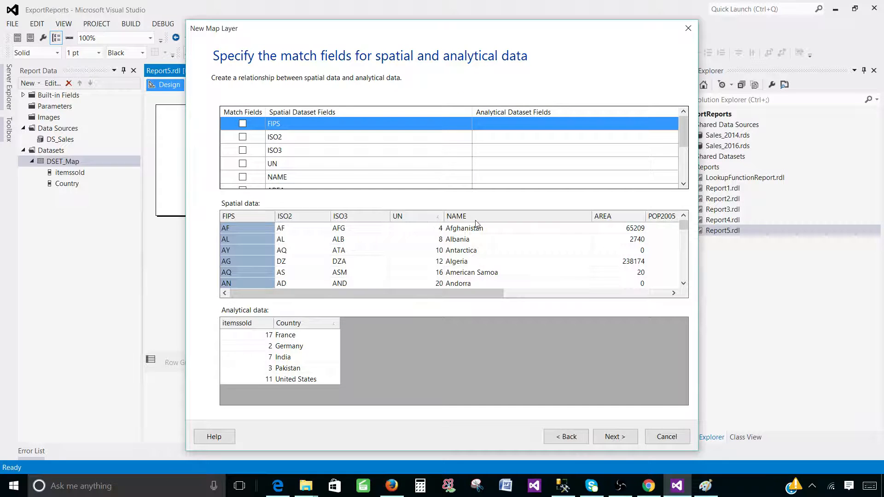
{"action": "left_click_drag", "start_coordinate": [490, 294], "coordinate": [458, 287]}
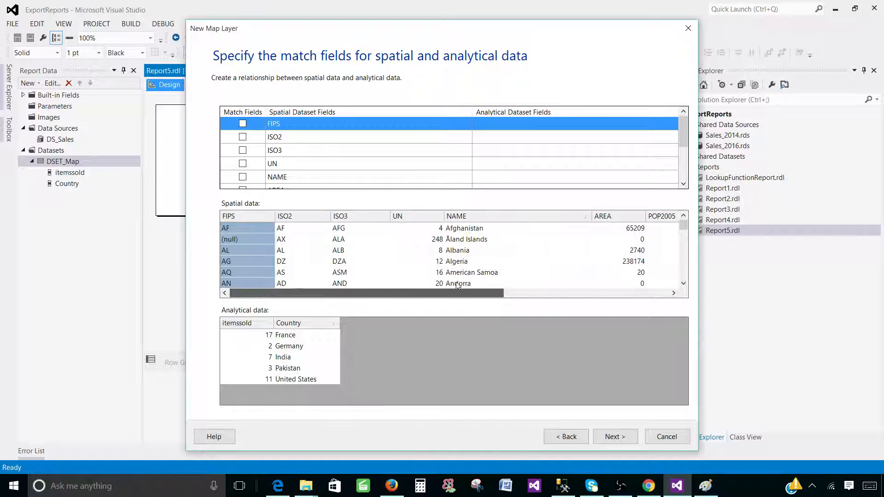
{"action": "left_click", "coordinate": [475, 217]}
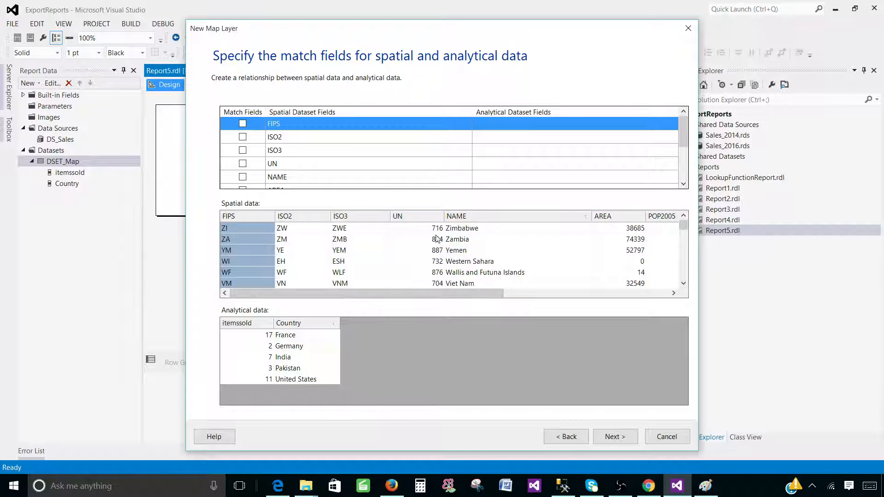
{"action": "left_click", "coordinate": [294, 325]}
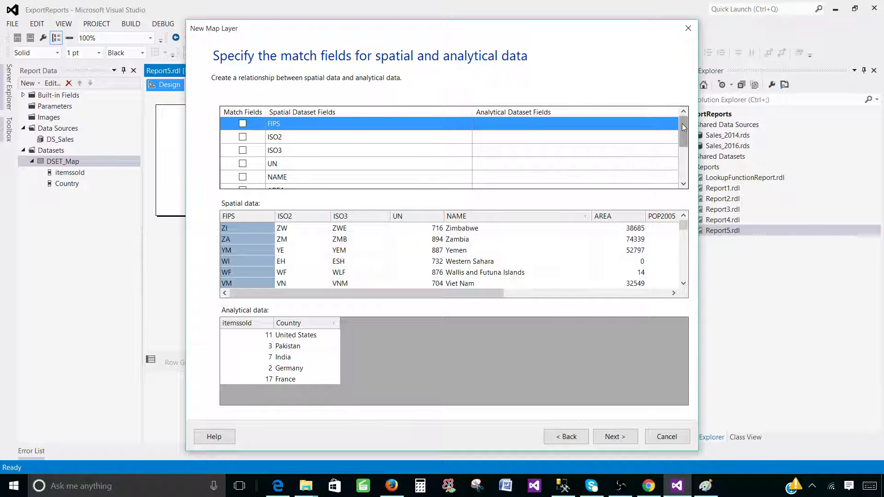
{"action": "left_click_drag", "start_coordinate": [681, 123], "coordinate": [681, 141]}
Tick NAME as the spatial match field and pair it with the Country field.
{"action": "left_click", "coordinate": [242, 137]}
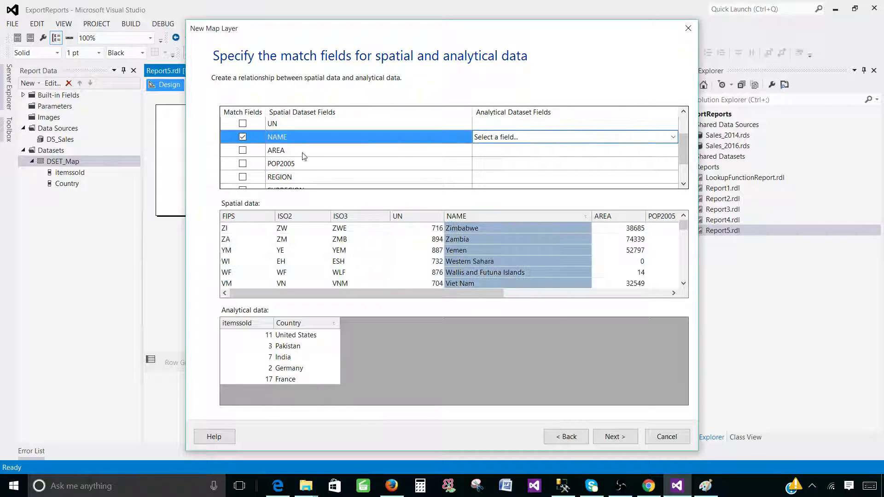
{"action": "left_click", "coordinate": [542, 140]}
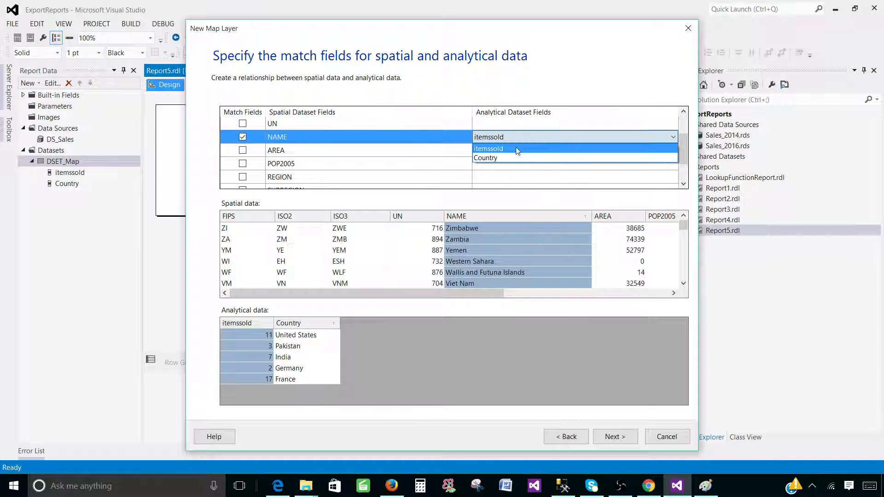
{"action": "left_click", "coordinate": [486, 160]}
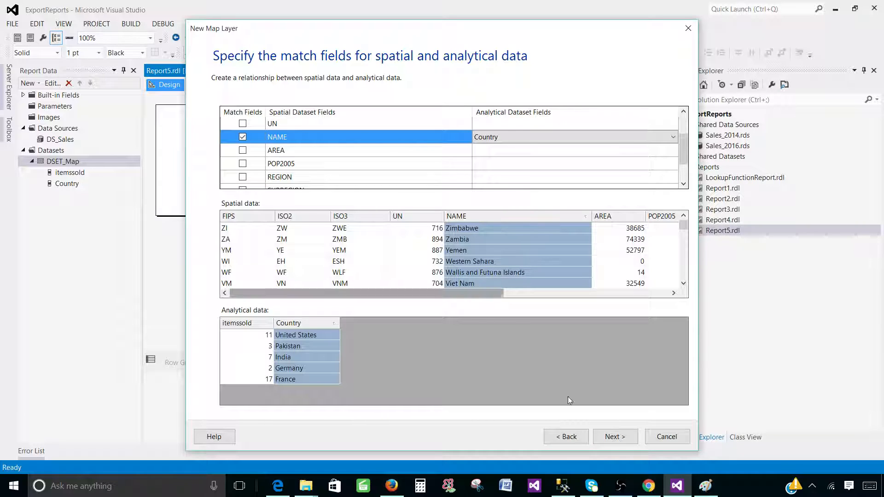
Apply the Ocean theme and colour countries by [Sum(itemssold)] with the Green-Yellow-Red rule.
{"action": "left_click", "coordinate": [607, 437]}
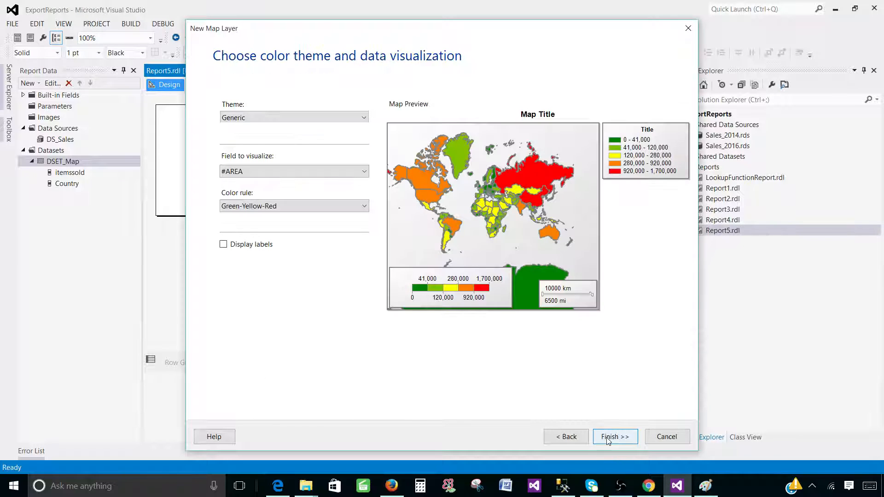
{"action": "left_click", "coordinate": [233, 121]}
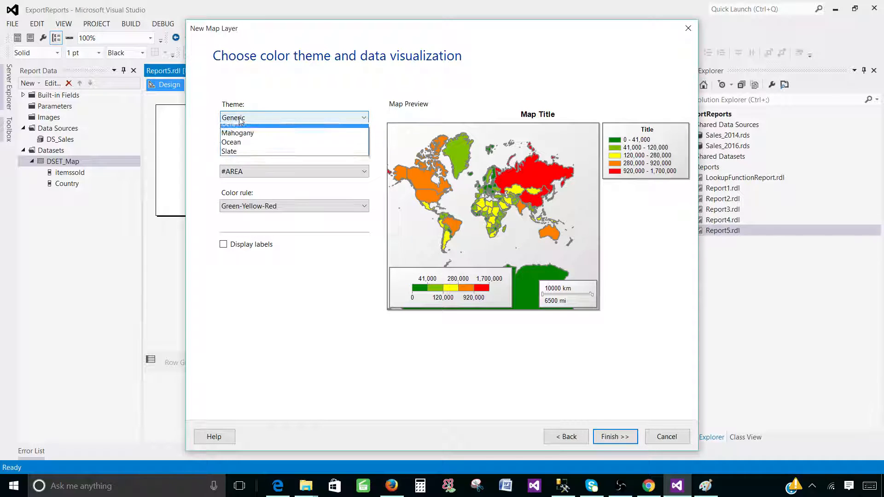
{"action": "left_click", "coordinate": [250, 167]}
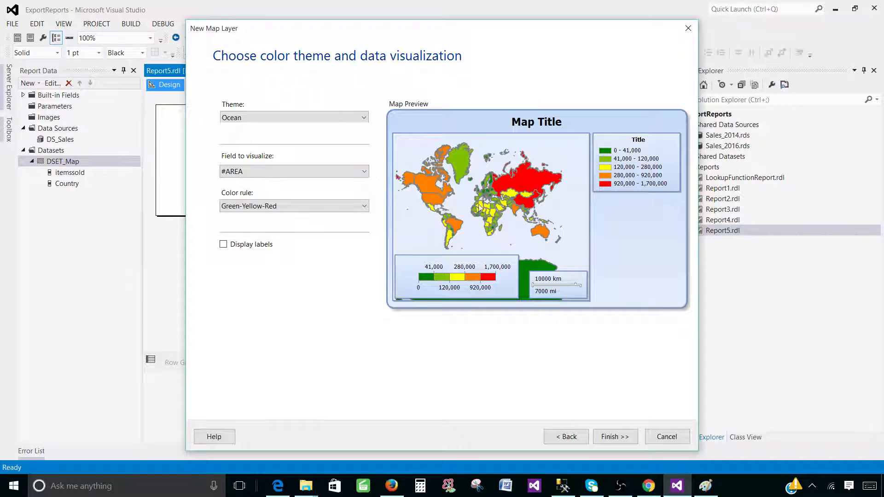
{"action": "left_click", "coordinate": [250, 173]}
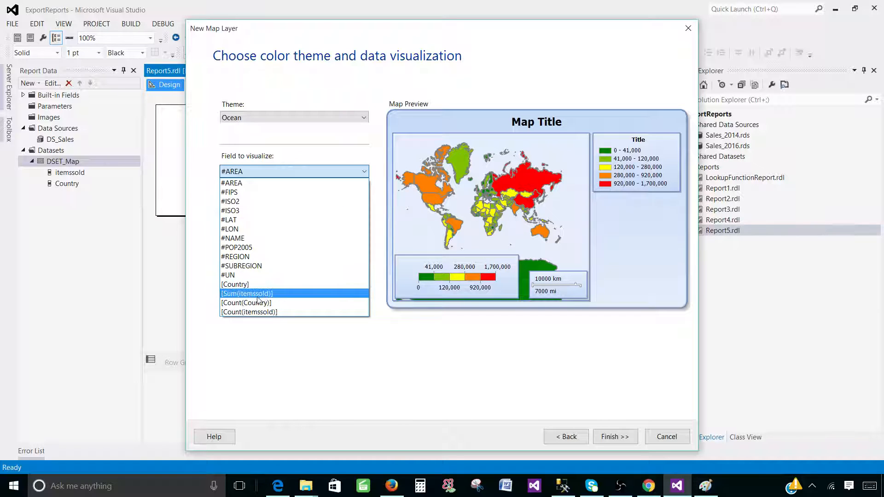
{"action": "left_click", "coordinate": [267, 295]}
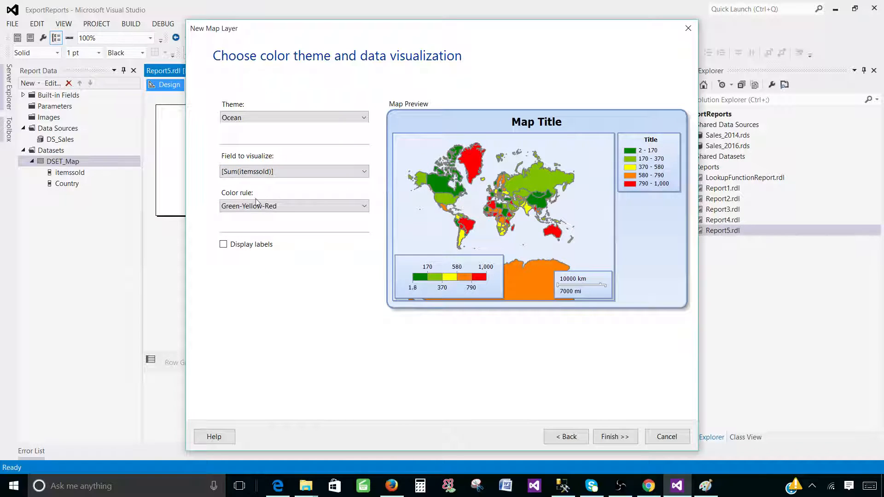
{"action": "left_click", "coordinate": [266, 208]}
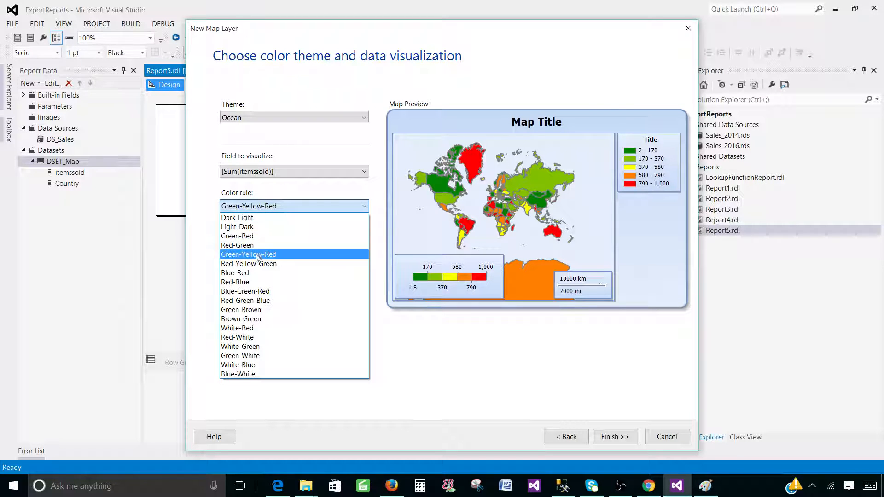
{"action": "left_click", "coordinate": [276, 254]}
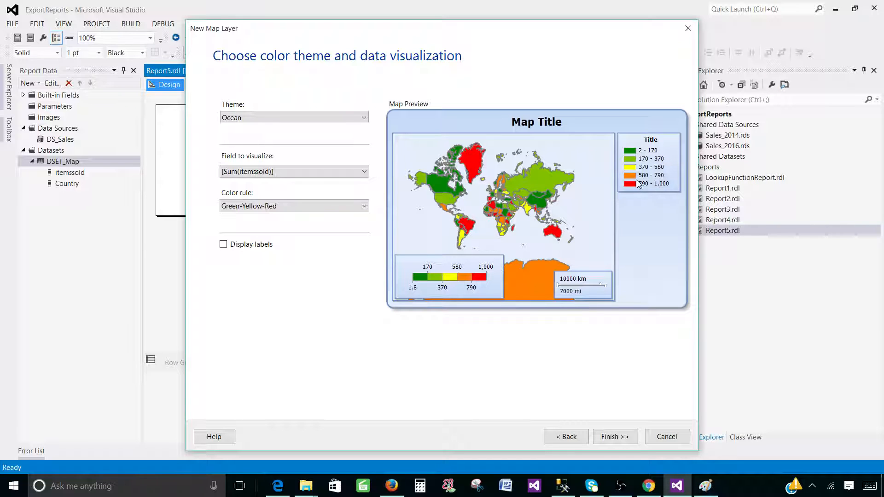
Turn on country labels using the #NAME data field.
{"action": "left_click", "coordinate": [224, 245]}
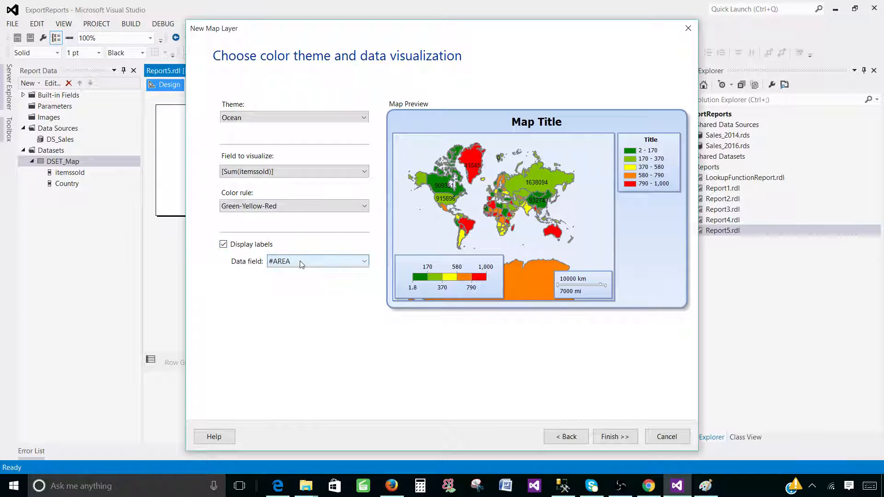
{"action": "left_click", "coordinate": [300, 261]}
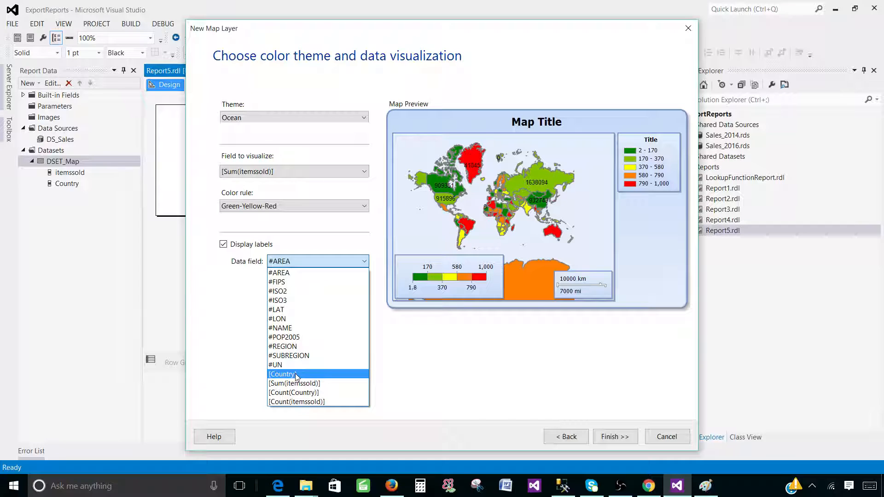
{"action": "left_click", "coordinate": [285, 329]}
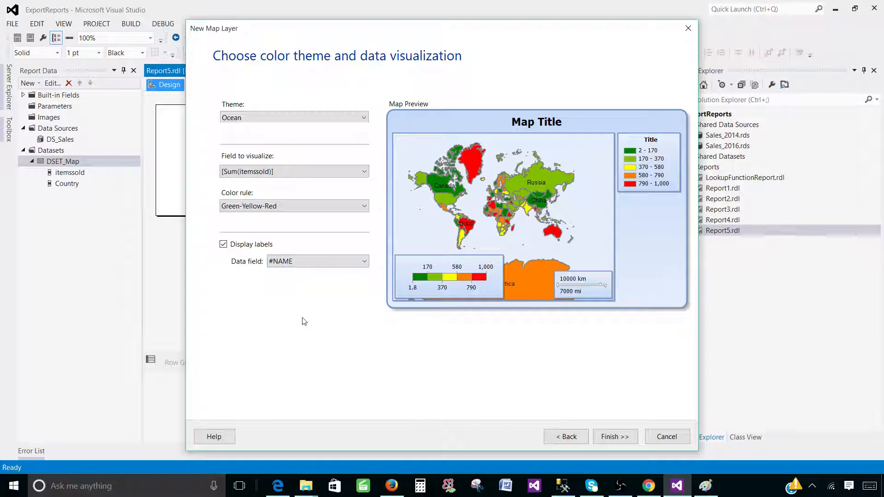
Place the map at the report body's top-left, stretch it across the widened design area, and preview.
{"action": "left_click", "coordinate": [613, 438]}
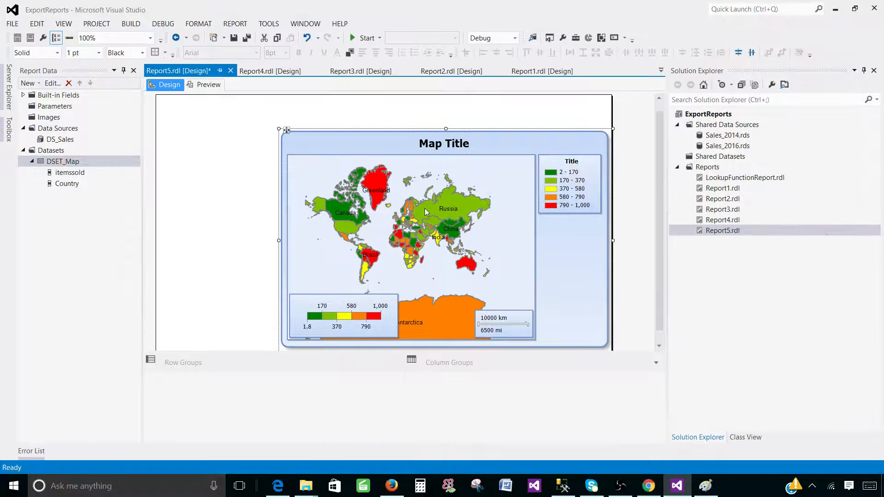
{"action": "left_click_drag", "start_coordinate": [287, 128], "coordinate": [164, 98]}
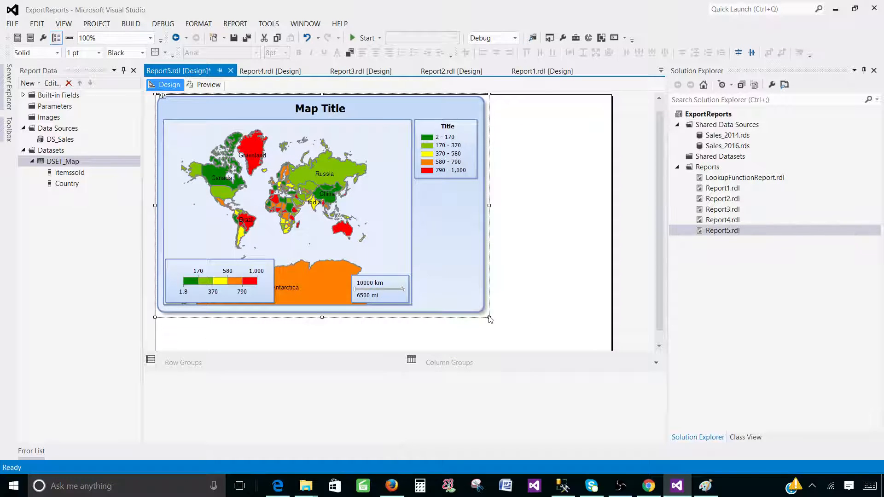
{"action": "left_click_drag", "start_coordinate": [514, 327], "coordinate": [613, 350]}
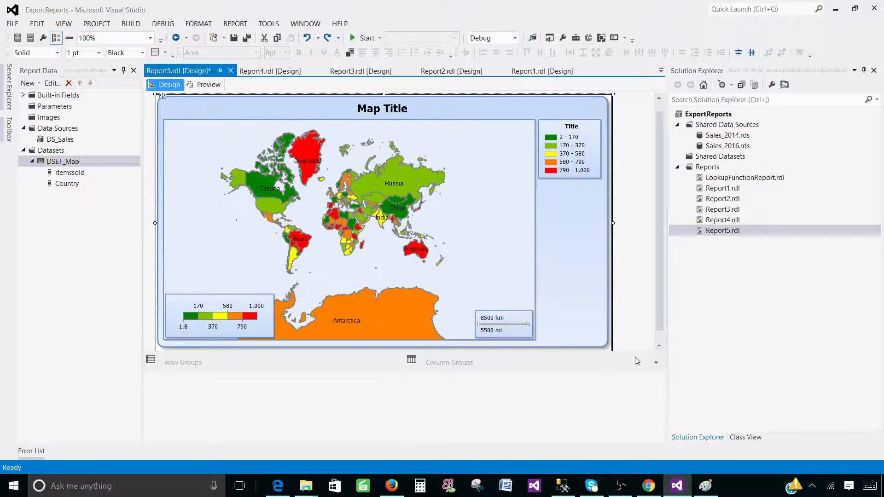
{"action": "left_click_drag", "start_coordinate": [668, 306], "coordinate": [816, 306]}
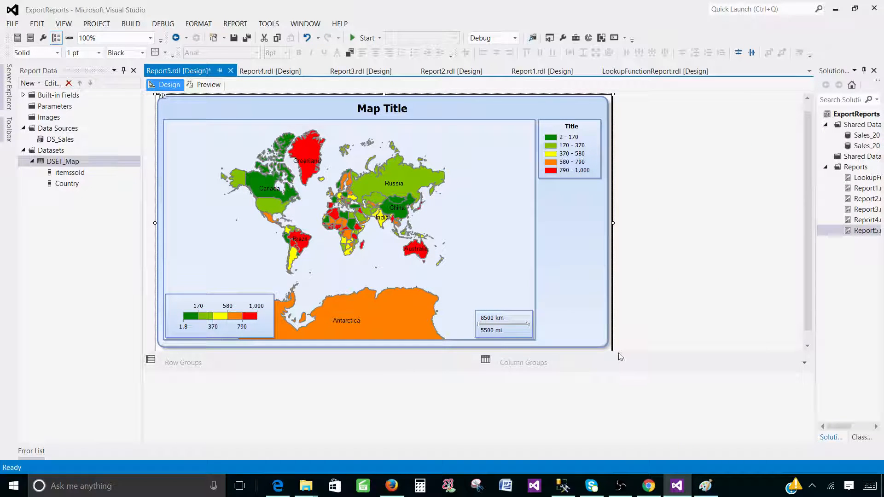
{"action": "left_click_drag", "start_coordinate": [623, 352], "coordinate": [623, 433]}
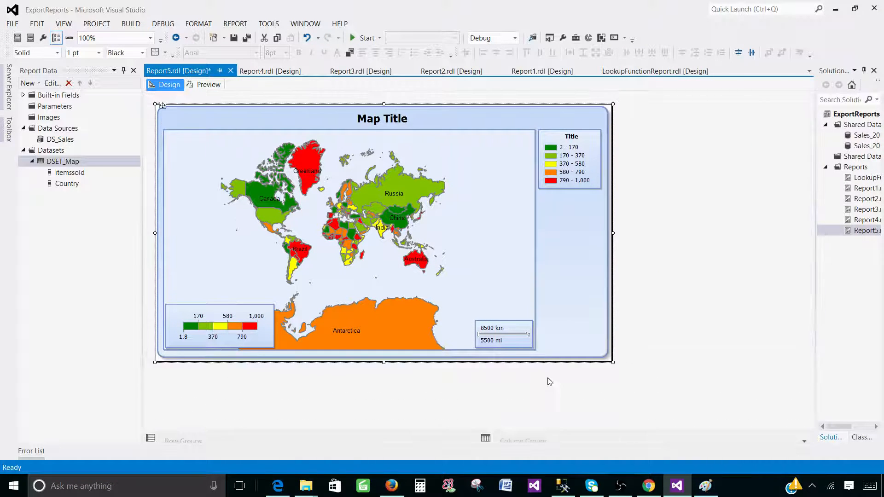
{"action": "left_click_drag", "start_coordinate": [612, 363], "coordinate": [646, 419]}
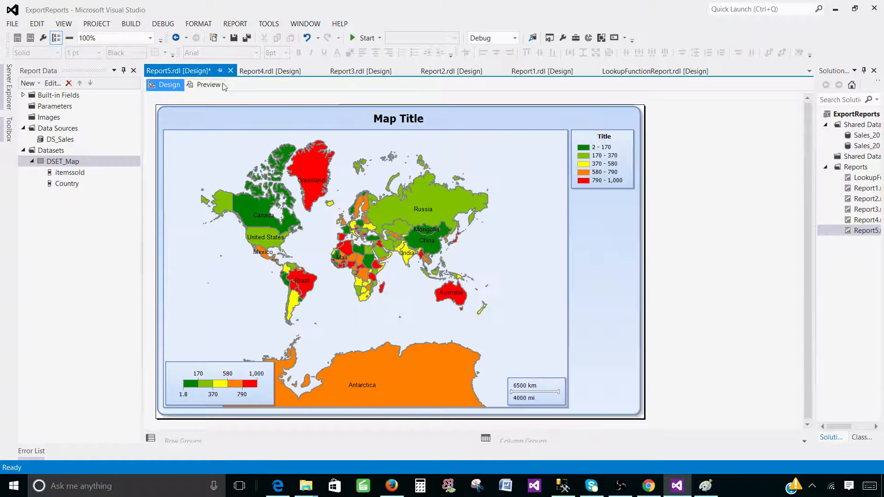
{"action": "left_click", "coordinate": [207, 85]}
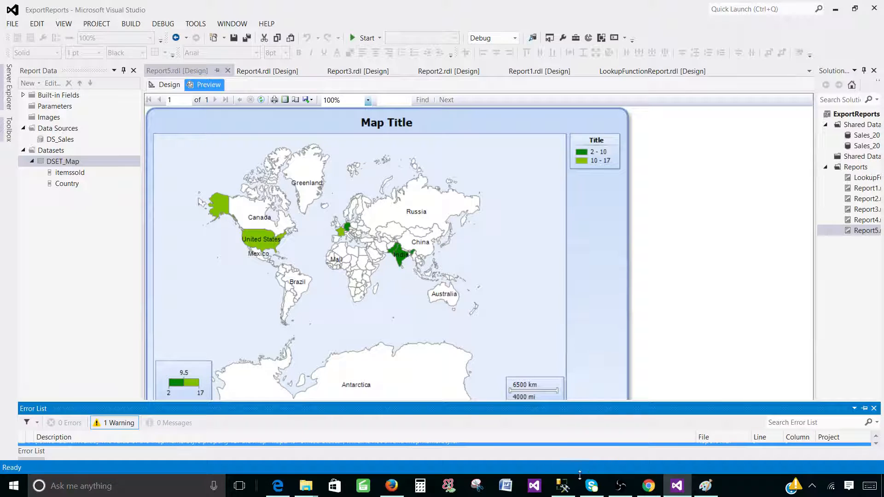
Switch to SSMS and select the Pakistan row in the sales query results.
{"action": "left_click", "coordinate": [563, 486]}
{"action": "left_click", "coordinate": [331, 324]}
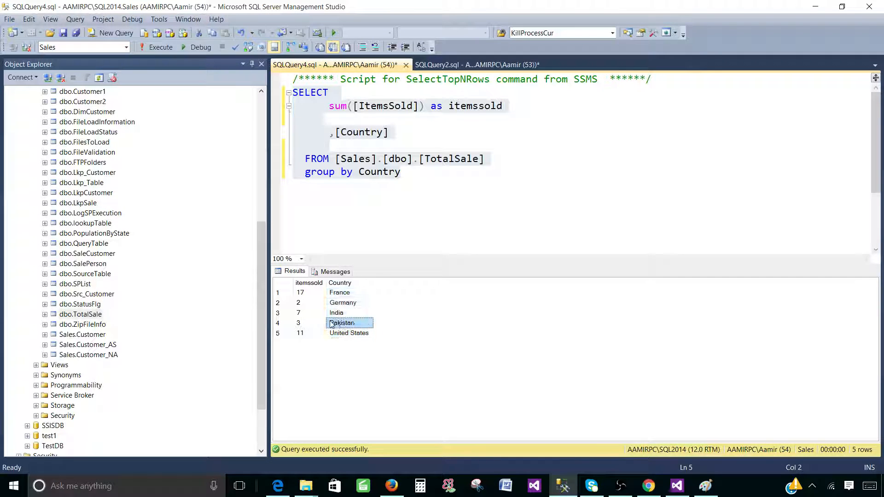
Check Pakistan's items-sold total of 3, then return to the Visual Studio report preview.
{"action": "left_click", "coordinate": [304, 324], "text": "shift"}
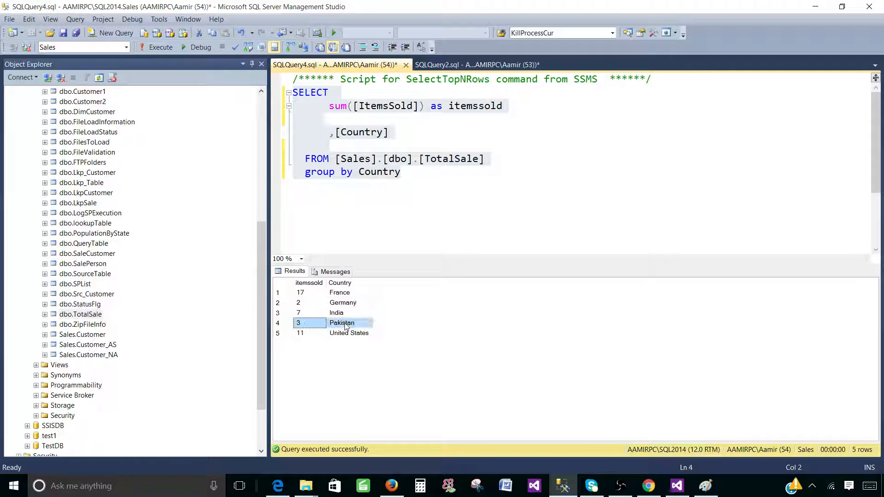
{"action": "left_click", "coordinate": [676, 485]}
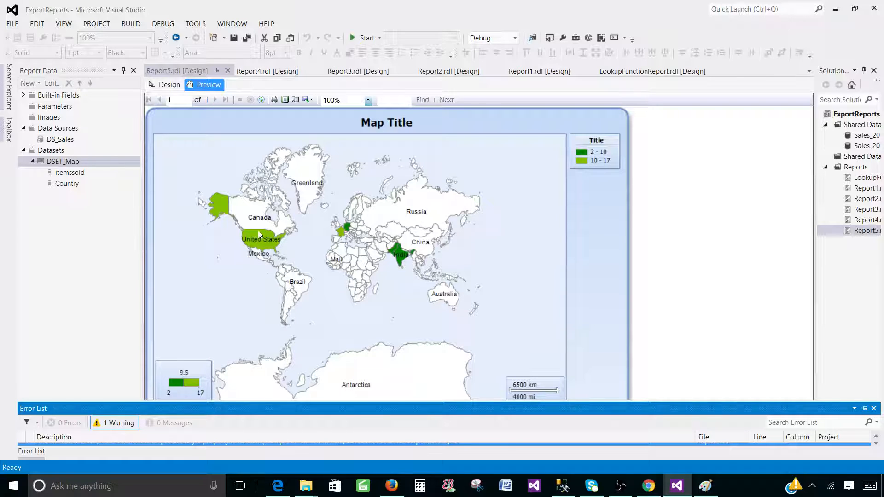
In Design view, open Map Polygon Properties for the polygon layer and move it aside to reveal the map.
{"action": "left_click", "coordinate": [170, 85]}
{"action": "left_click", "coordinate": [597, 254]}
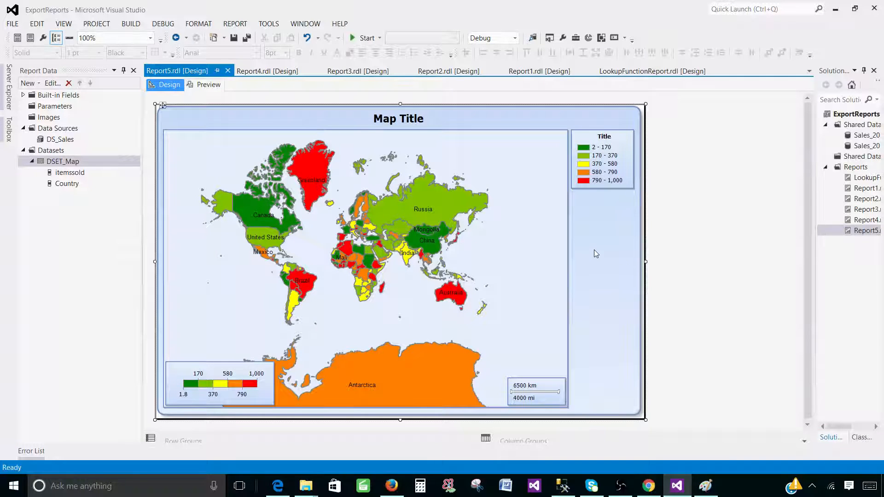
{"action": "left_click", "coordinate": [620, 224]}
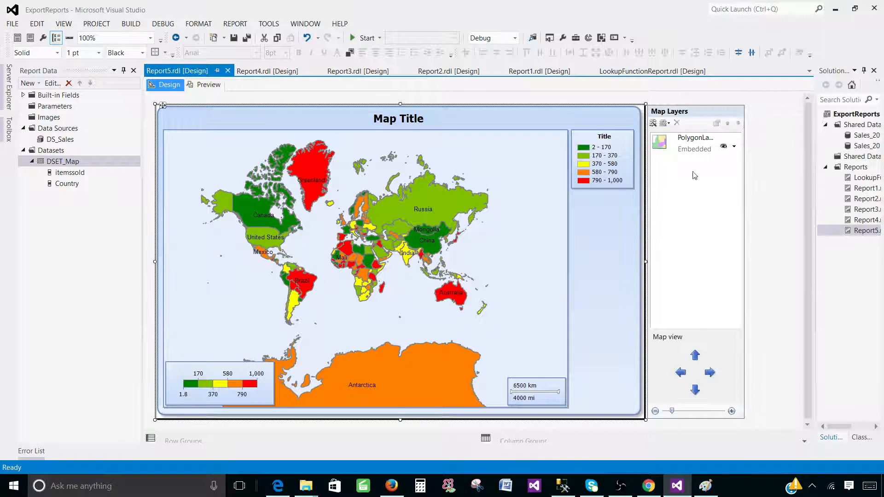
{"action": "left_click", "coordinate": [734, 146]}
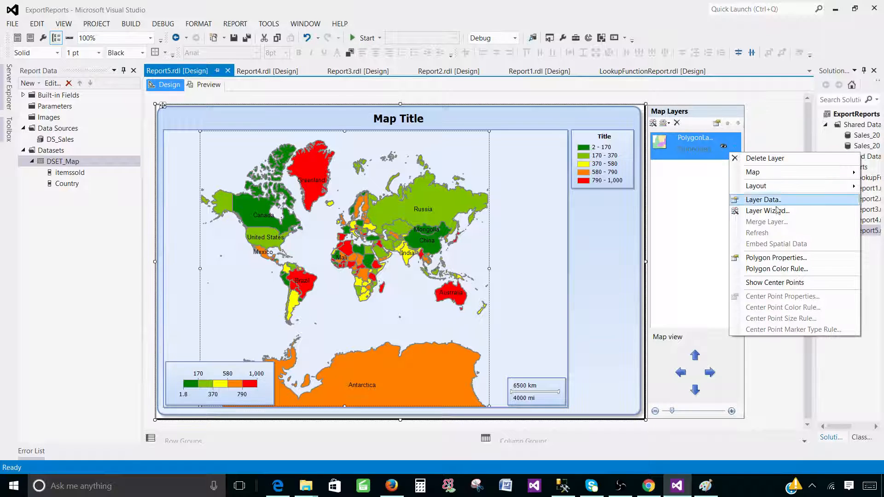
{"action": "left_click", "coordinate": [773, 261]}
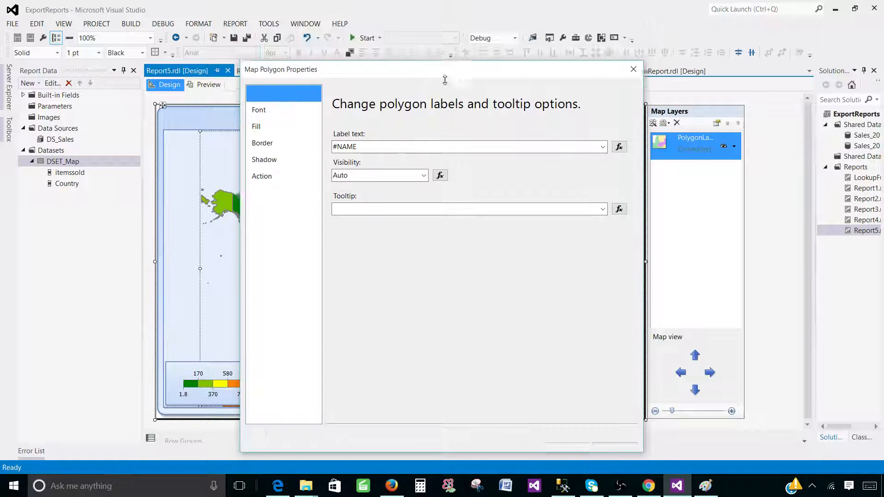
{"action": "left_click_drag", "start_coordinate": [431, 105], "coordinate": [582, 106]}
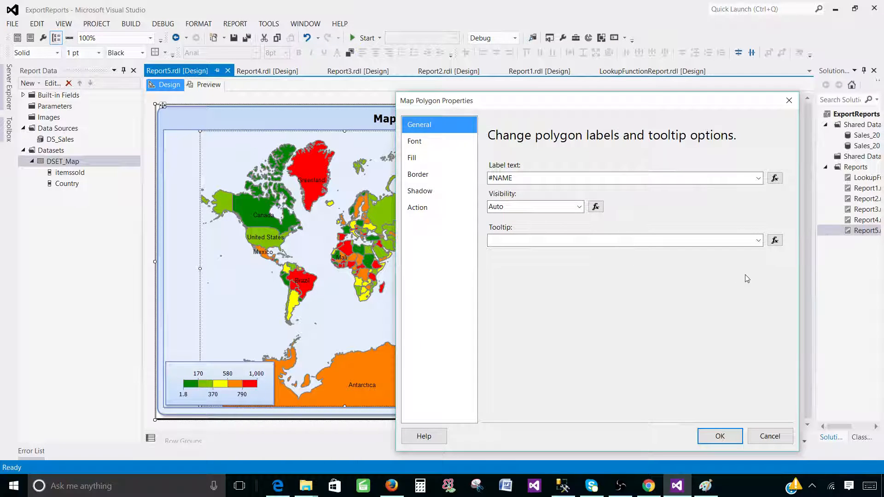
{"action": "left_click_drag", "start_coordinate": [800, 277], "coordinate": [699, 276]}
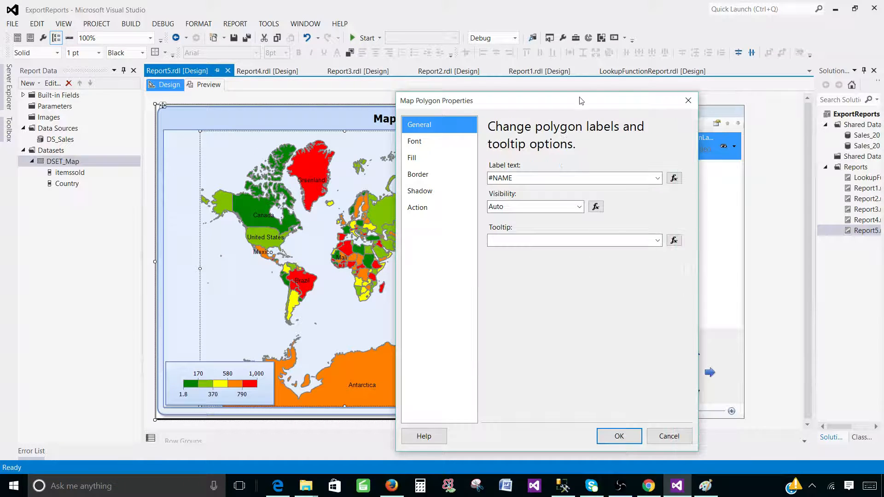
{"action": "left_click_drag", "start_coordinate": [593, 105], "coordinate": [735, 109]}
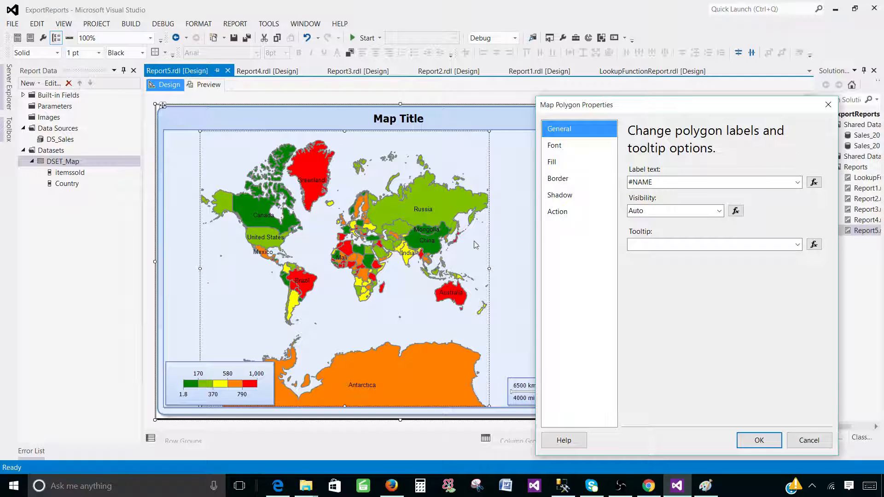
Set polygon label Visibility to True, select the #NAME label text, and confirm.
{"action": "left_click", "coordinate": [720, 211]}
{"action": "left_click", "coordinate": [673, 232]}
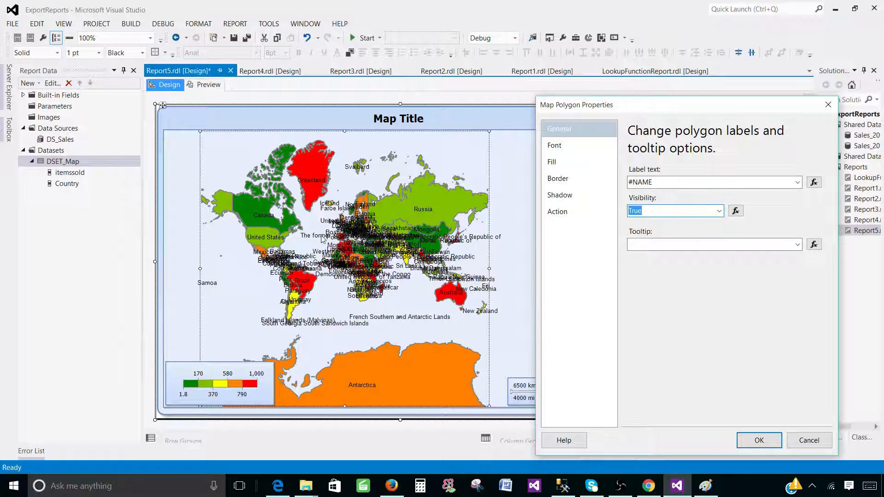
{"action": "left_click", "coordinate": [643, 182]}
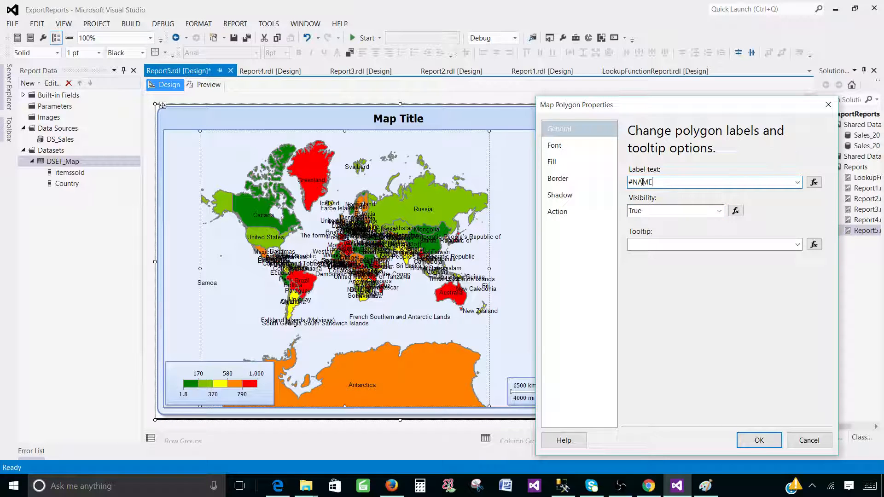
{"action": "left_click_drag", "start_coordinate": [668, 182], "coordinate": [623, 184]}
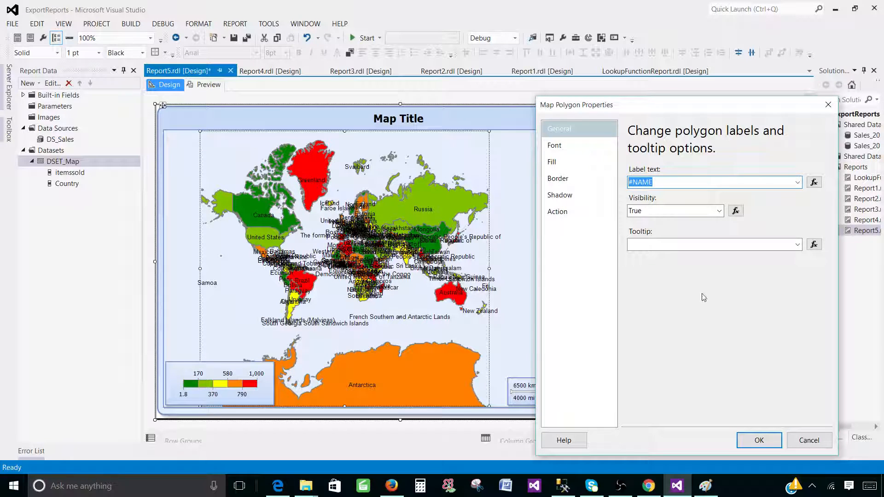
{"action": "left_click", "coordinate": [759, 441]}
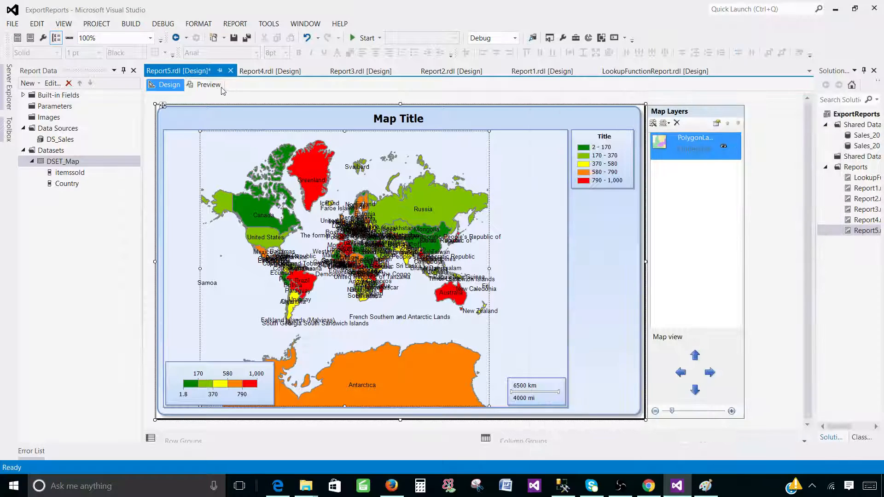
Preview the rendered map, then reopen Map Polygon Properties for the polygon layer.
{"action": "left_click", "coordinate": [208, 85]}
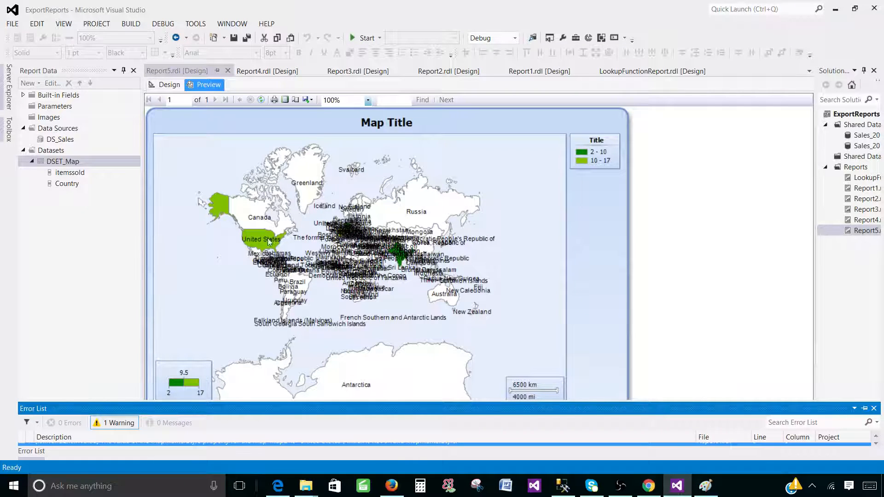
{"action": "left_click", "coordinate": [175, 87]}
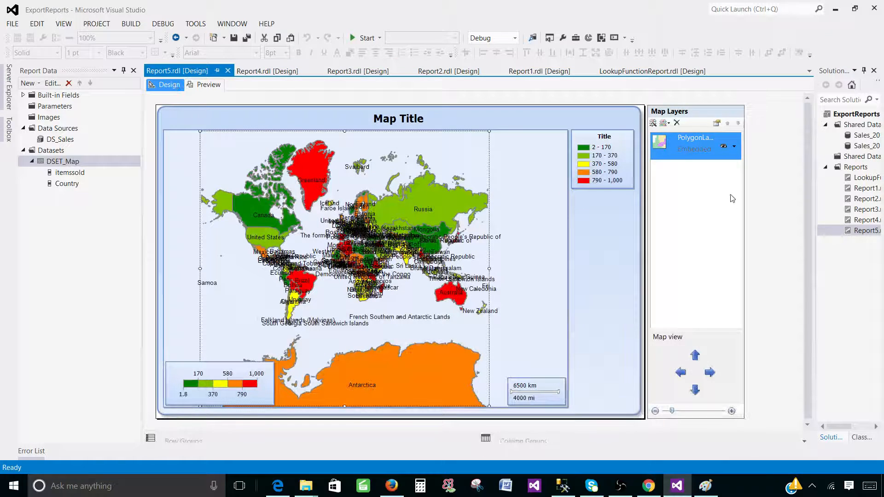
{"action": "left_click", "coordinate": [734, 147]}
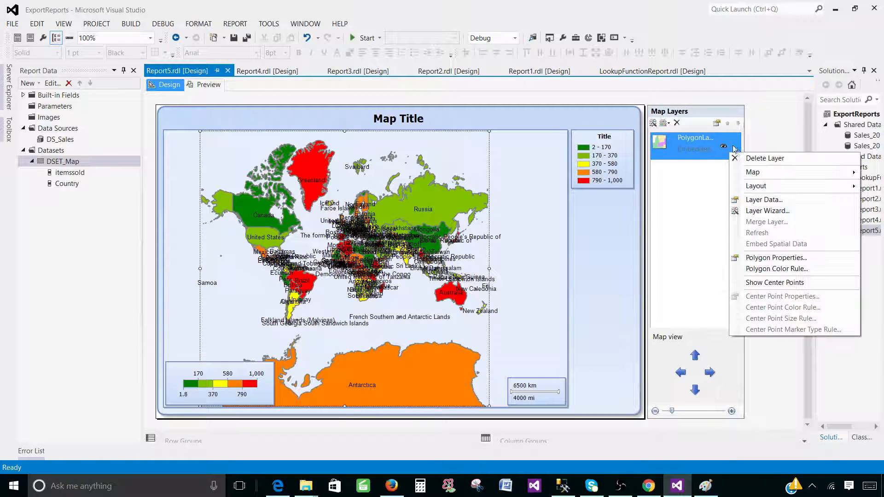
{"action": "left_click", "coordinate": [758, 259]}
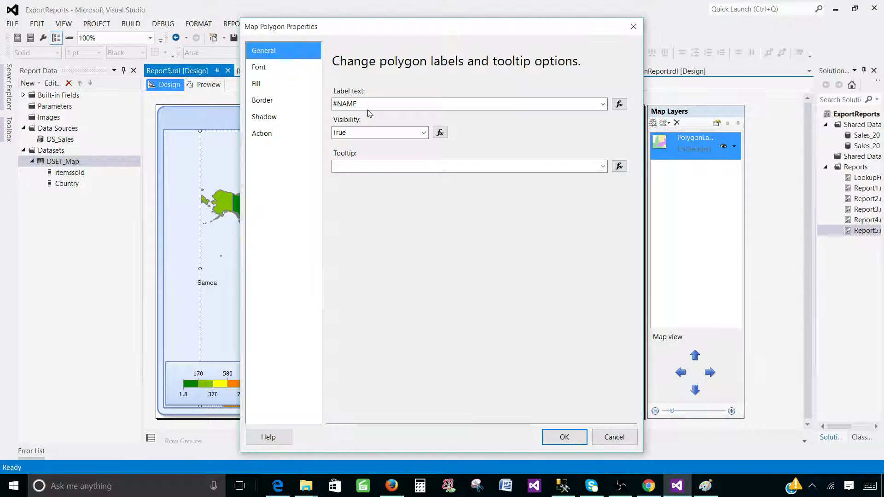
{"action": "left_click_drag", "start_coordinate": [392, 31], "coordinate": [566, 84]}
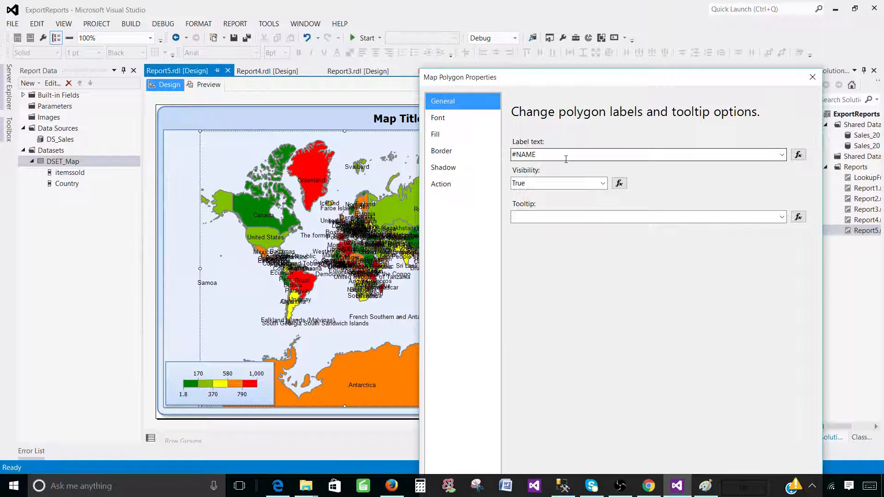
Set the polygon Label text to the [Country] field, then bring up the SSMS sales query.
{"action": "left_click", "coordinate": [781, 154]}
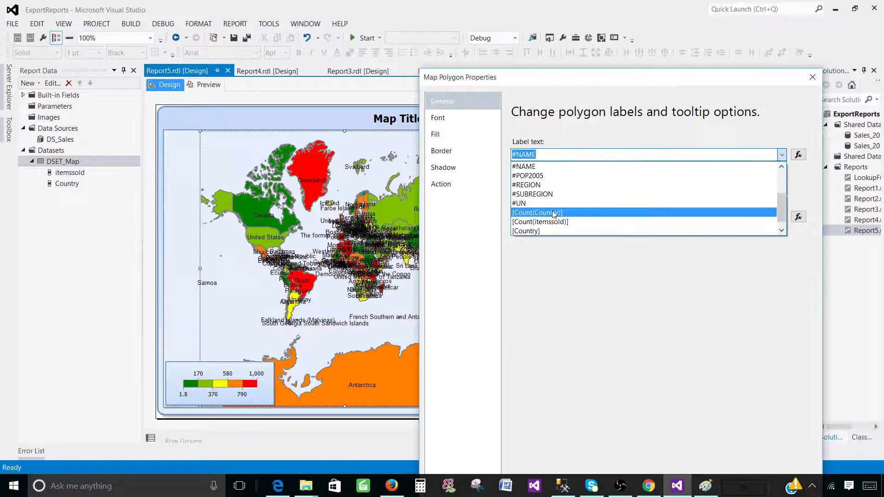
{"action": "left_click", "coordinate": [533, 232]}
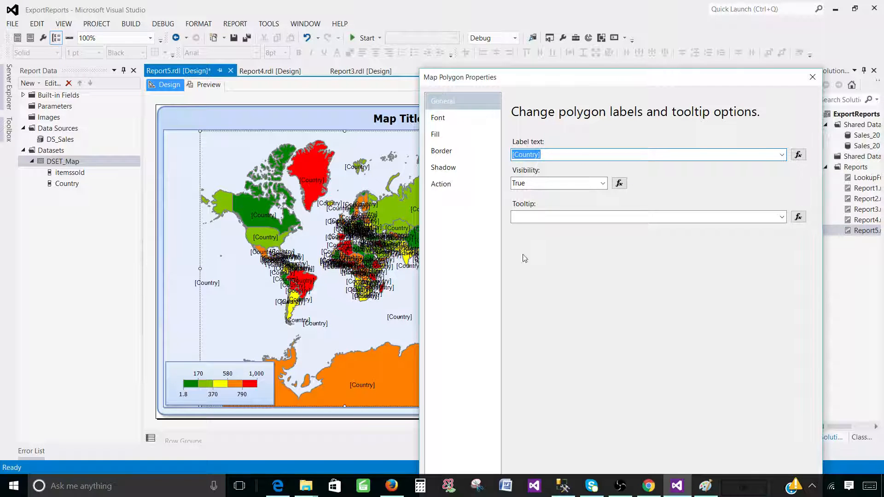
{"action": "left_click", "coordinate": [563, 486]}
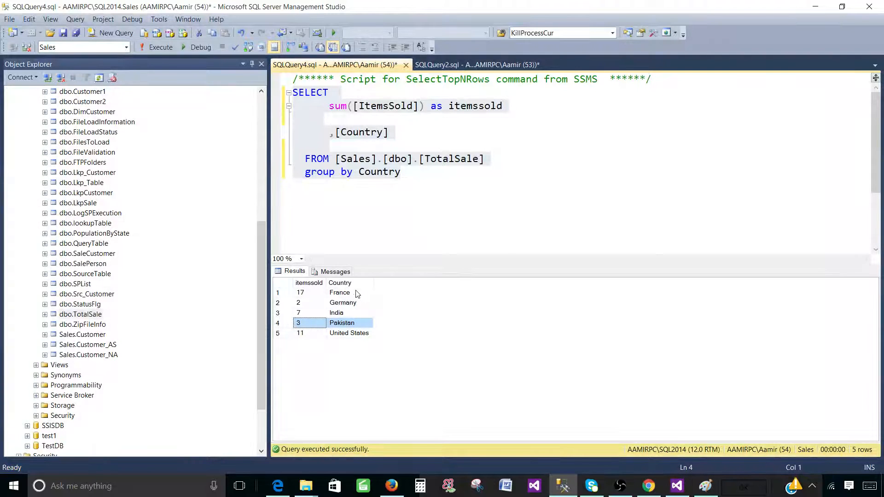
Select the five country names in the SSMS results, then return to Visual Studio.
{"action": "left_click_drag", "start_coordinate": [357, 294], "coordinate": [359, 342]}
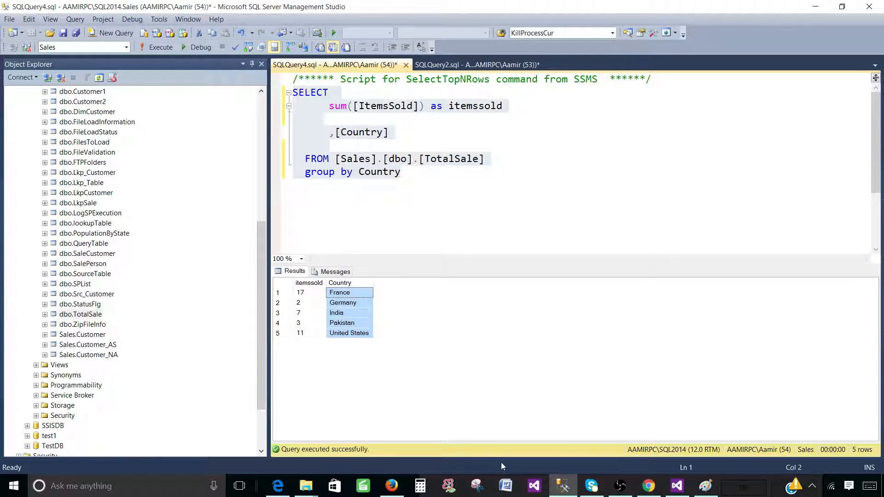
{"action": "left_click", "coordinate": [677, 486]}
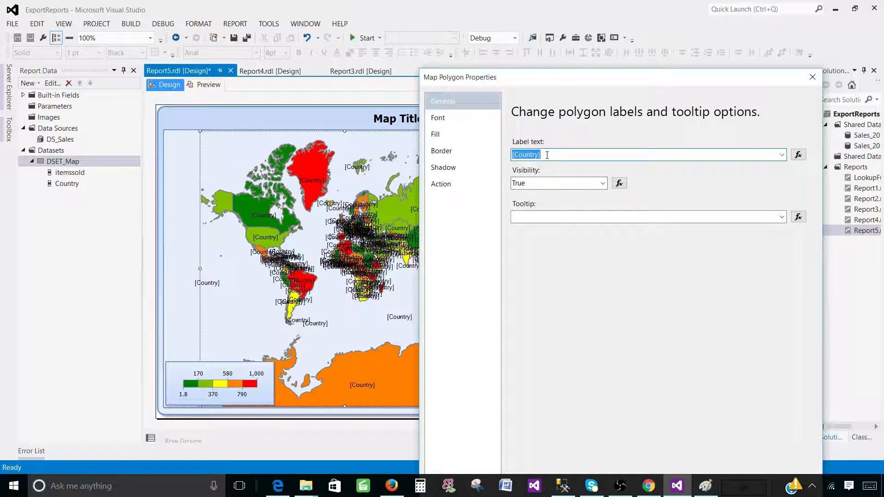
Confirm the [Country] polygon labels and preview the labelled world map.
{"action": "left_click_drag", "start_coordinate": [664, 77], "coordinate": [659, 34]}
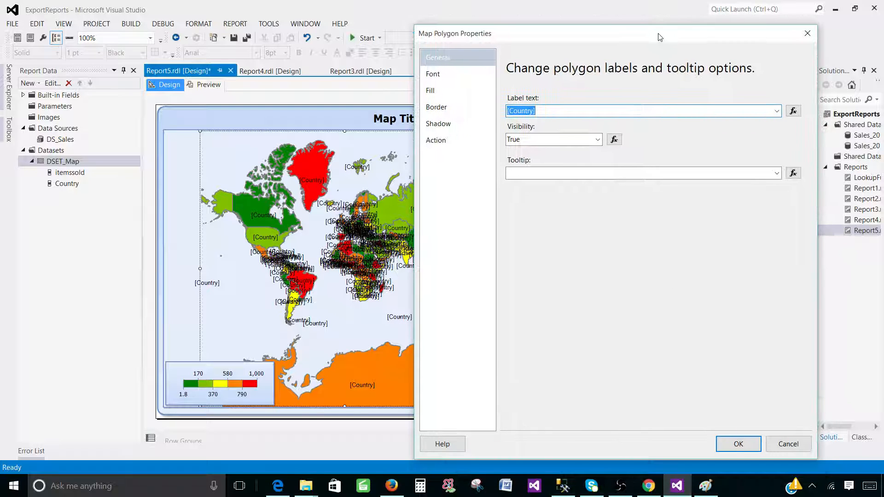
{"action": "left_click", "coordinate": [738, 444]}
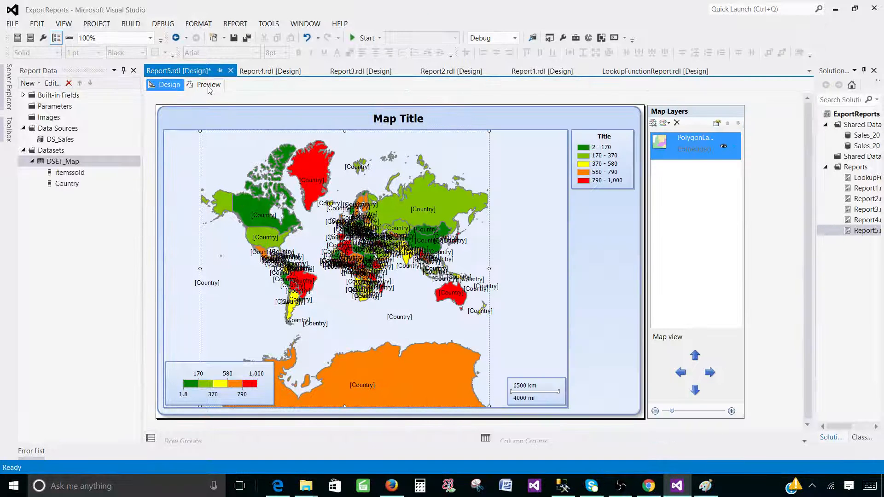
{"action": "left_click", "coordinate": [208, 86]}
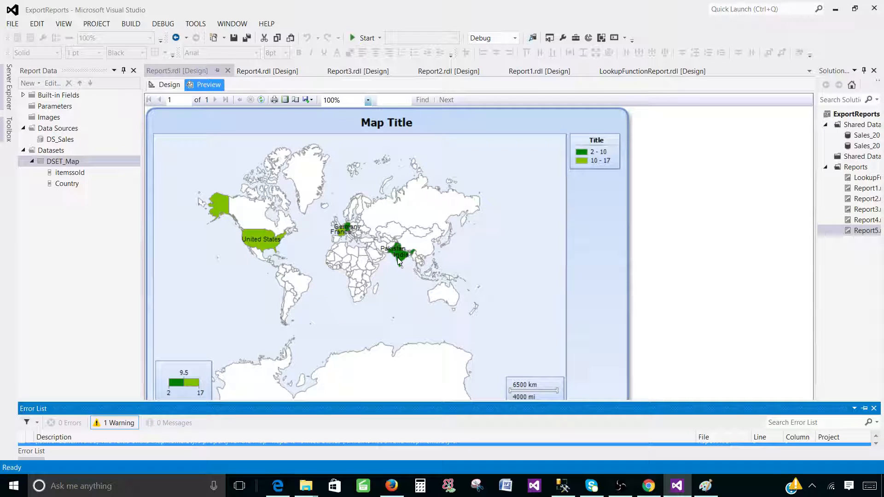
Back in Design, set the polygon Label text to #ISO3 in Map Polygon Properties.
{"action": "left_click", "coordinate": [170, 84]}
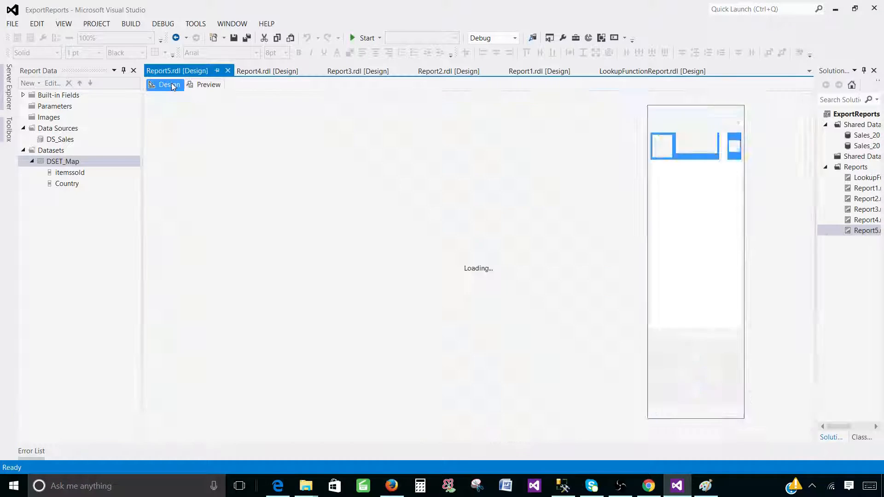
{"action": "right_click", "coordinate": [733, 152]}
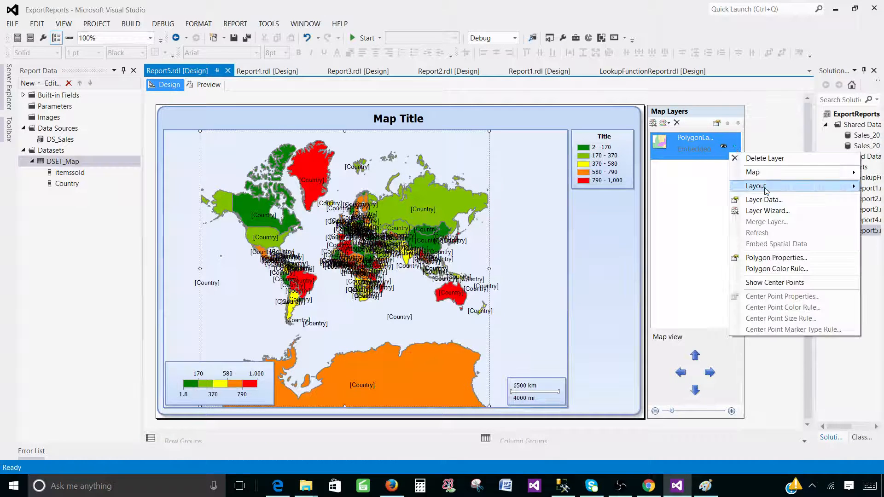
{"action": "left_click", "coordinate": [776, 261]}
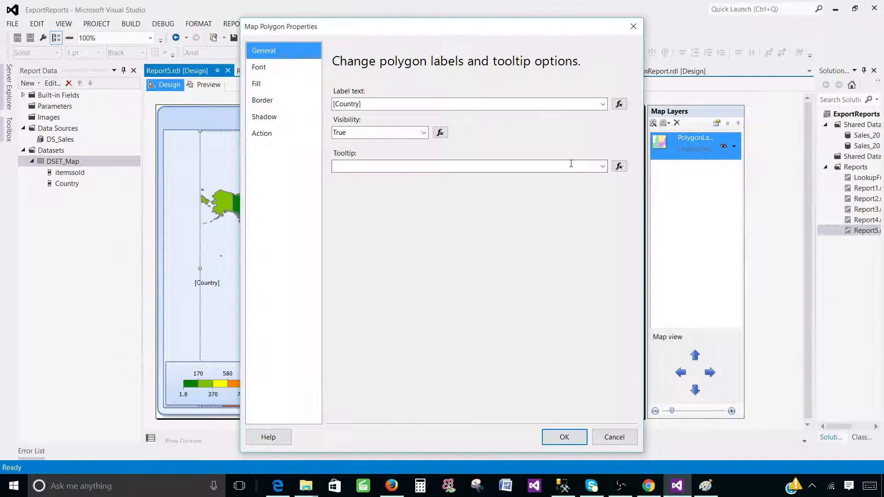
{"action": "left_click", "coordinate": [602, 103]}
{"action": "scroll", "coordinate": [389, 120], "scroll_direction": "up", "scroll_amount": 3}
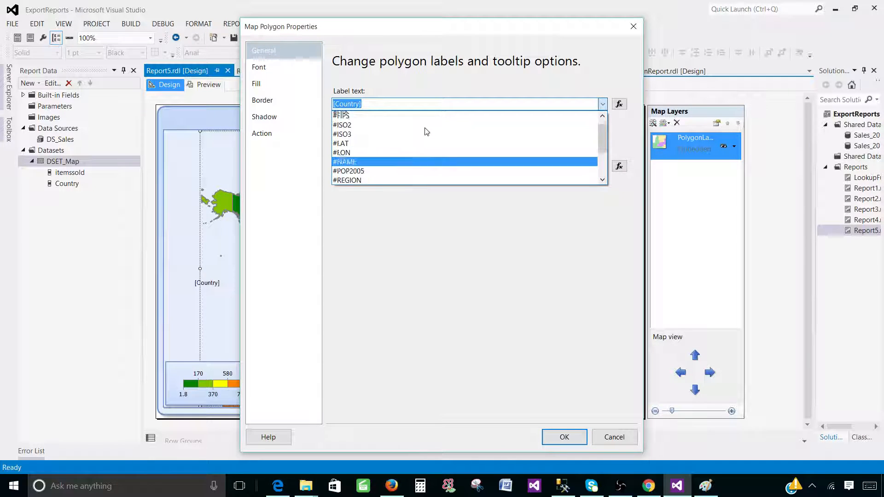
{"action": "left_click", "coordinate": [360, 143]}
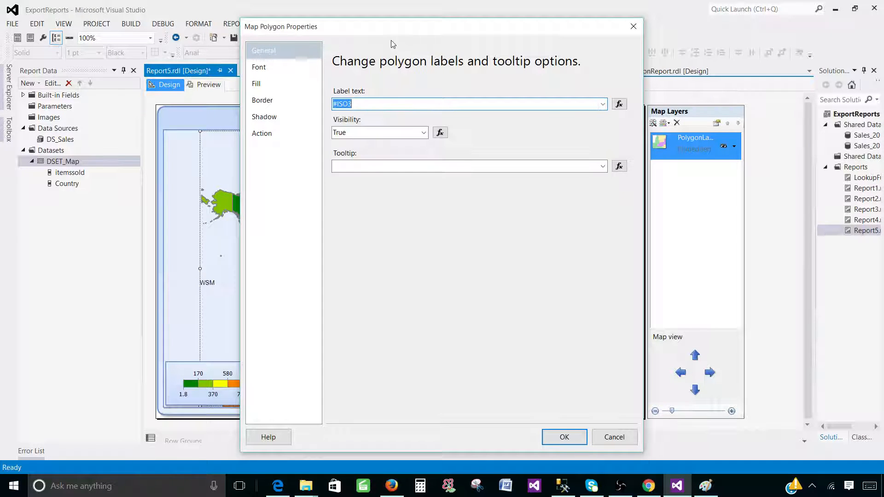
{"action": "left_click_drag", "start_coordinate": [391, 27], "coordinate": [517, 70]}
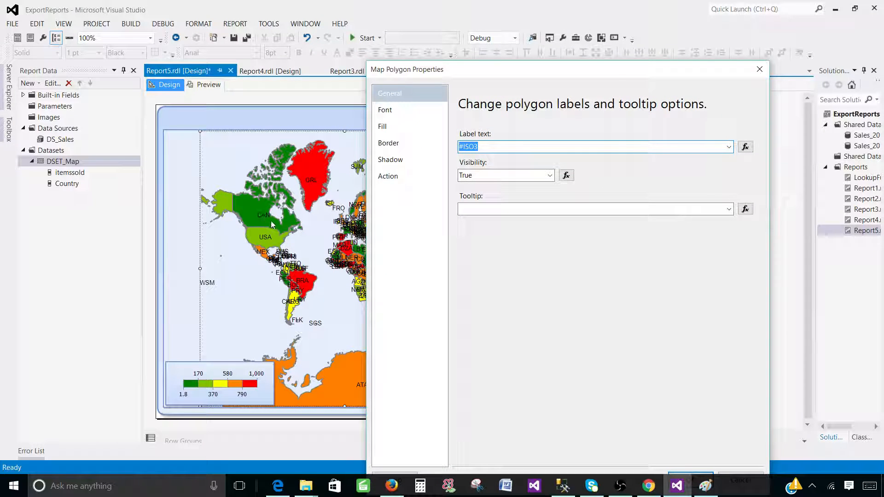
{"action": "left_click_drag", "start_coordinate": [431, 74], "coordinate": [539, 90]}
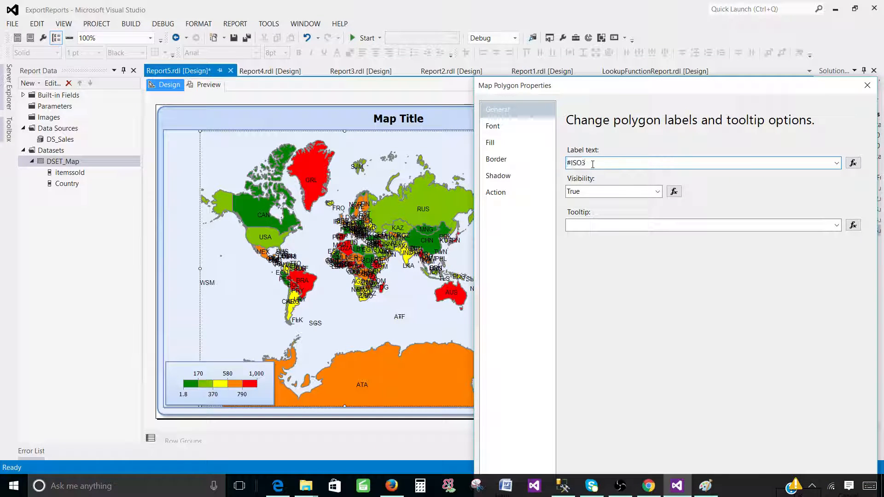
Cut the #ISO3 text out of the Label text field.
{"action": "left_click", "coordinate": [541, 180]}
{"action": "right_click", "coordinate": [576, 162]}
{"action": "left_click", "coordinate": [502, 186]}
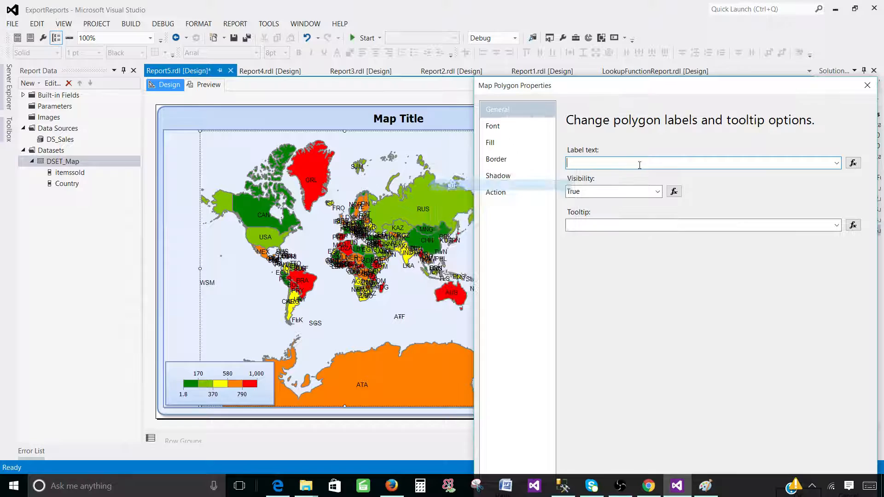
Set the label expression to iif(itemssold>0,"#ISO3","") so only countries with sales show codes.
{"action": "left_click", "coordinate": [853, 163]}
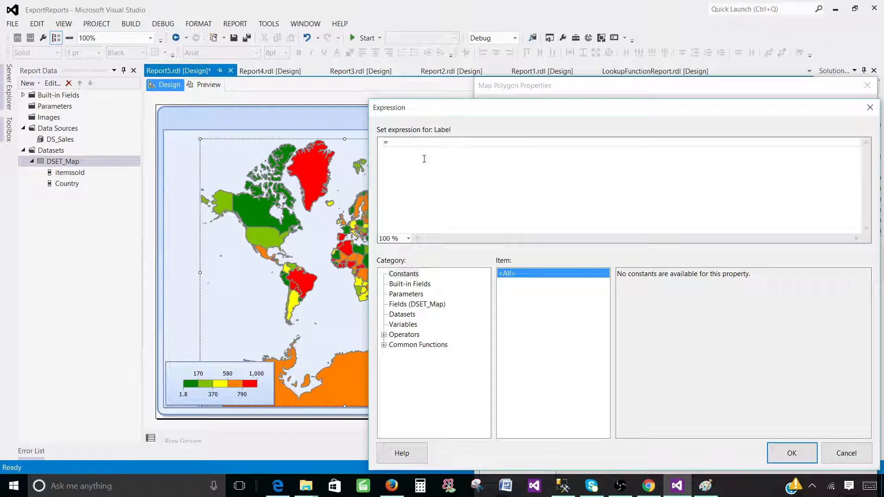
{"action": "type", "text": "iif("}
{"action": "left_click", "coordinate": [437, 304]}
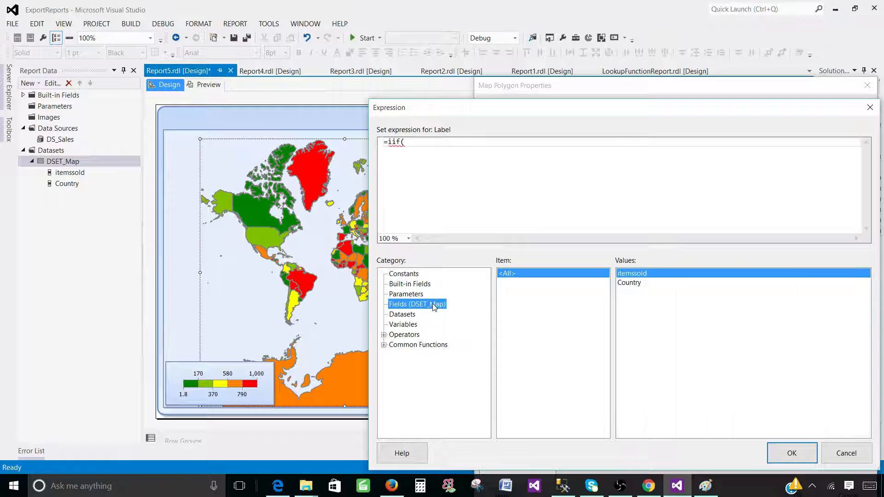
{"action": "double_click", "coordinate": [637, 273]}
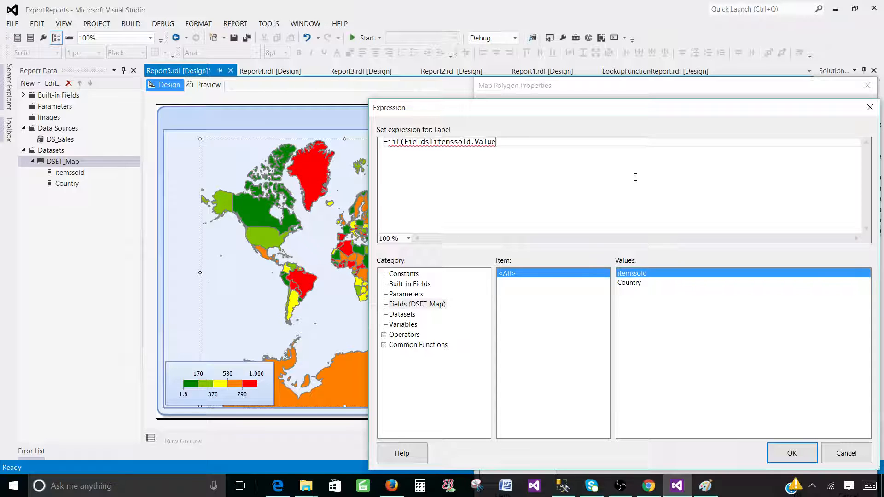
{"action": "type", "text": ">0,\"#ISO3"}
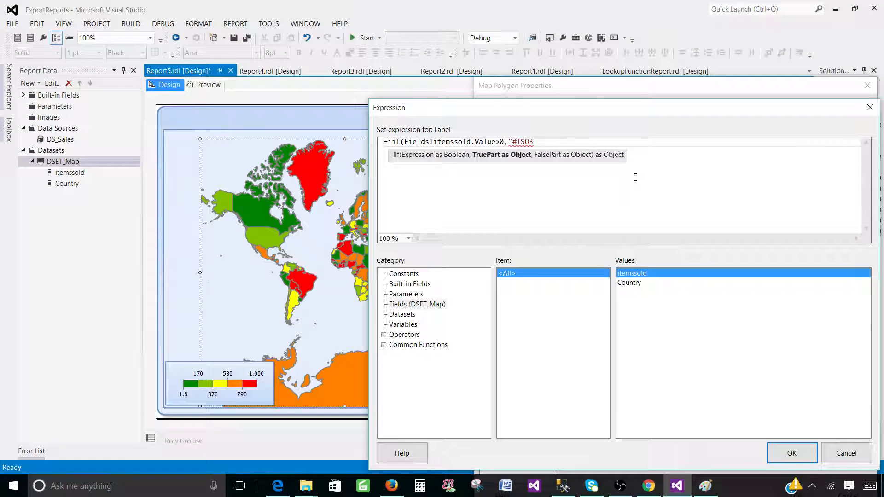
{"action": "type", "text": "\","}
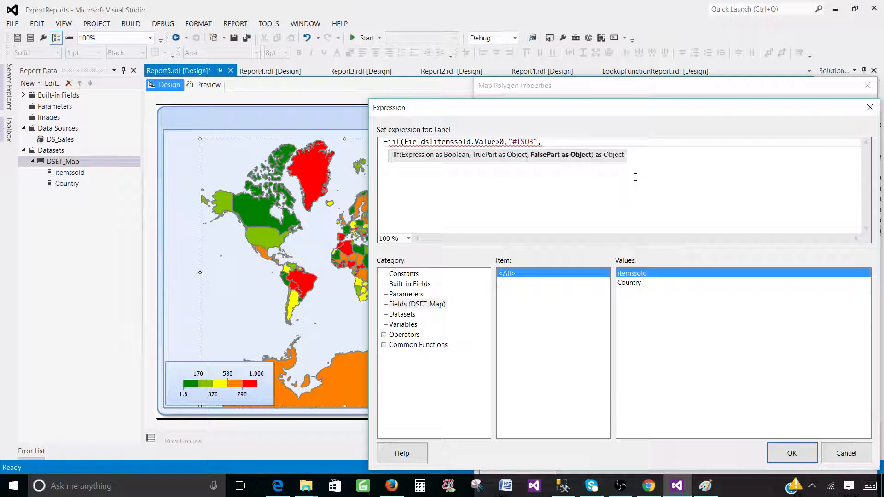
{"action": "type", "text": "\"\")"}
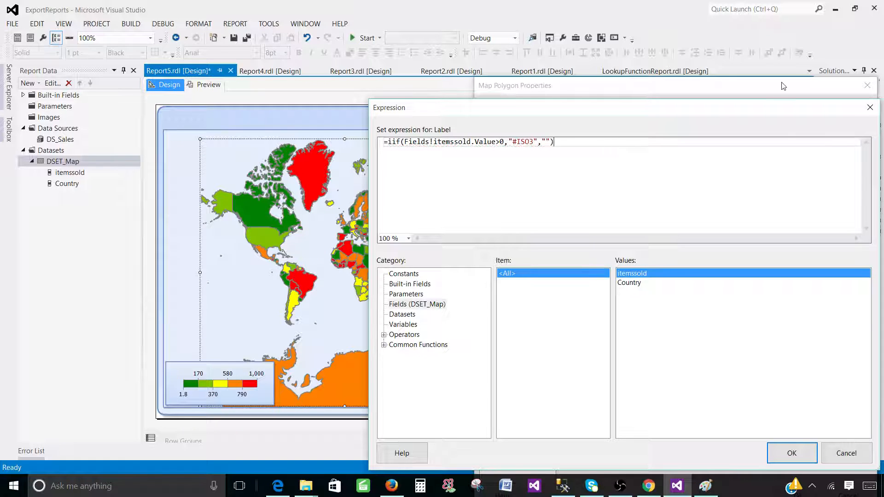
{"action": "left_click", "coordinate": [790, 451]}
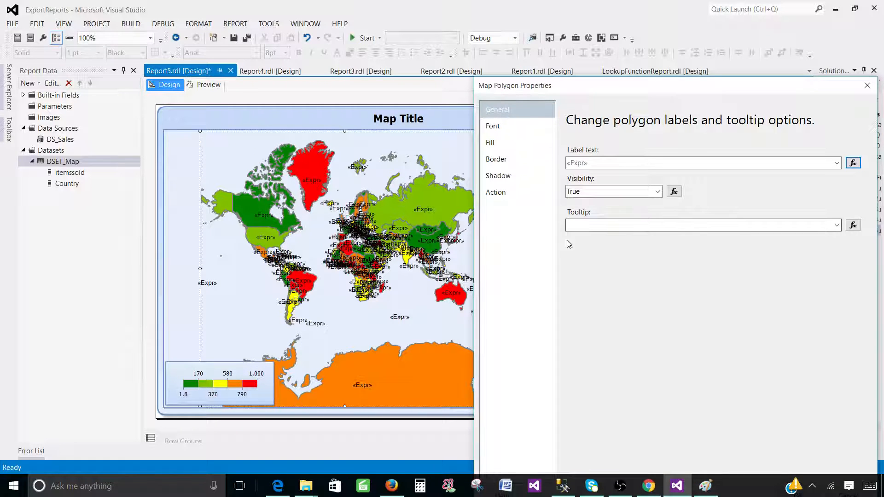
{"action": "left_click_drag", "start_coordinate": [545, 89], "coordinate": [477, 84]}
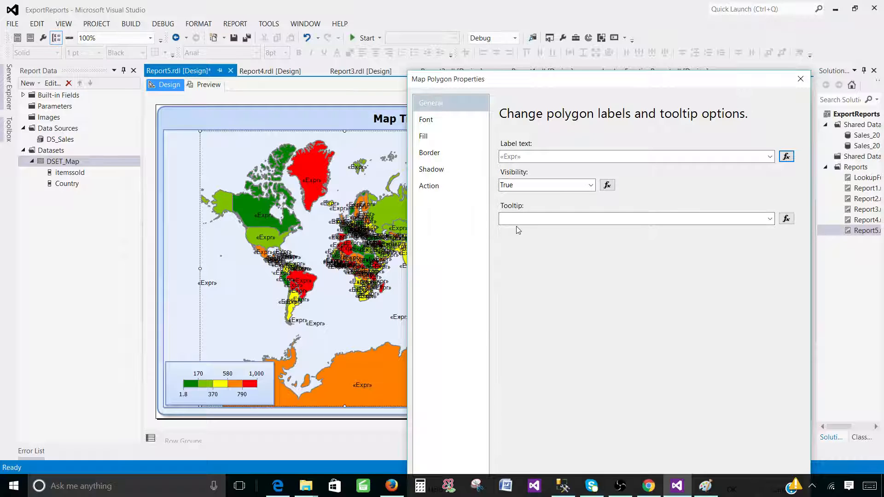
Set the tooltip expression to Fields!Country.Value + ": " + Cstr(Fields!itemssold.Value).
{"action": "left_click", "coordinate": [786, 219]}
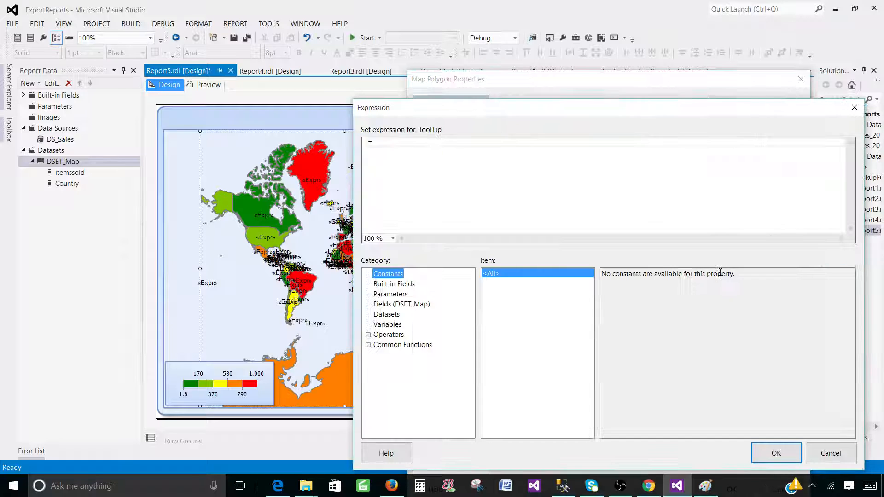
{"action": "left_click", "coordinate": [405, 304]}
{"action": "double_click", "coordinate": [615, 283]}
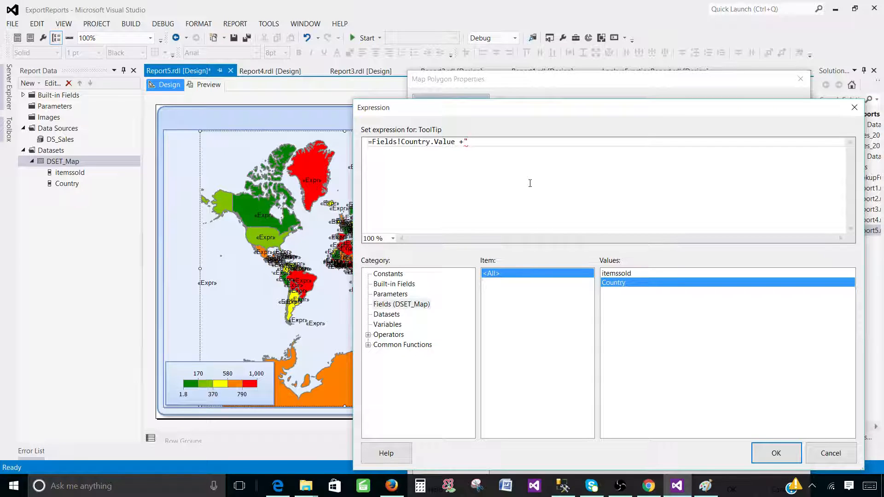
{"action": "type", "text": "+\": \"+Cstr("}
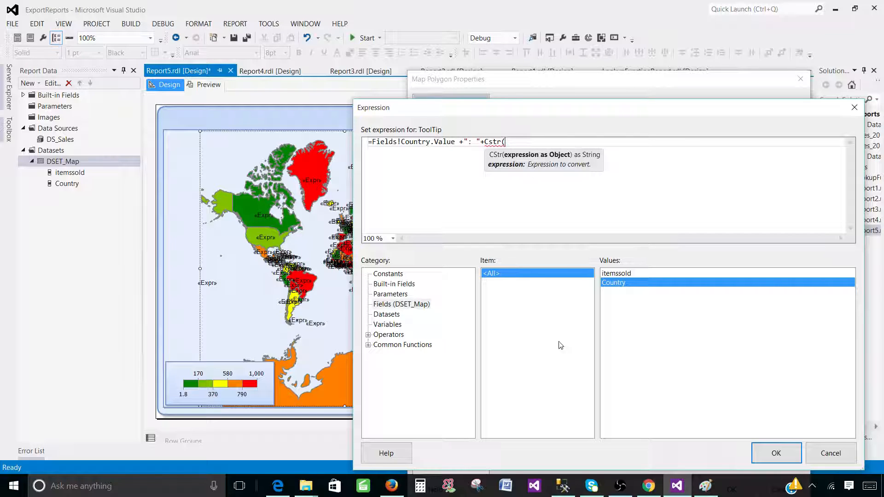
{"action": "double_click", "coordinate": [624, 276]}
{"action": "type", "text": ")"}
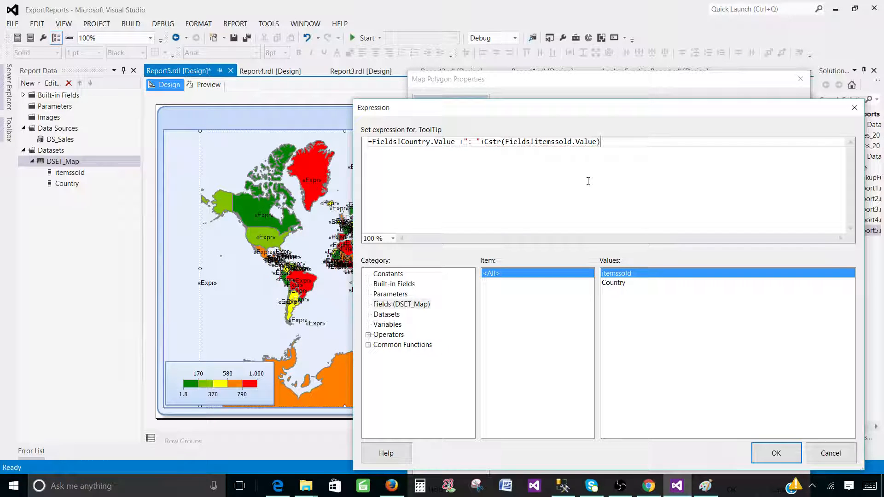
{"action": "left_click_drag", "start_coordinate": [456, 144], "coordinate": [372, 144]}
{"action": "left_click", "coordinate": [460, 148]}
{"action": "left_click", "coordinate": [777, 452]}
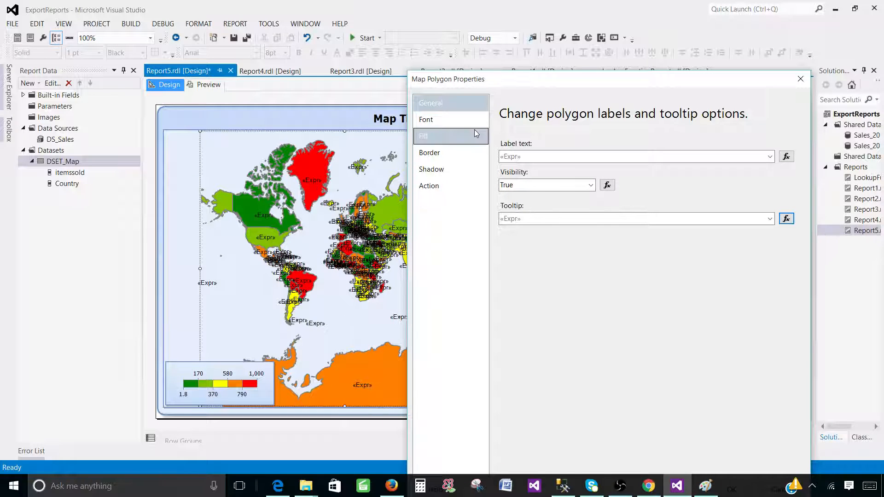
Make the polygon label font Bold and Italic.
{"action": "left_click", "coordinate": [447, 120]}
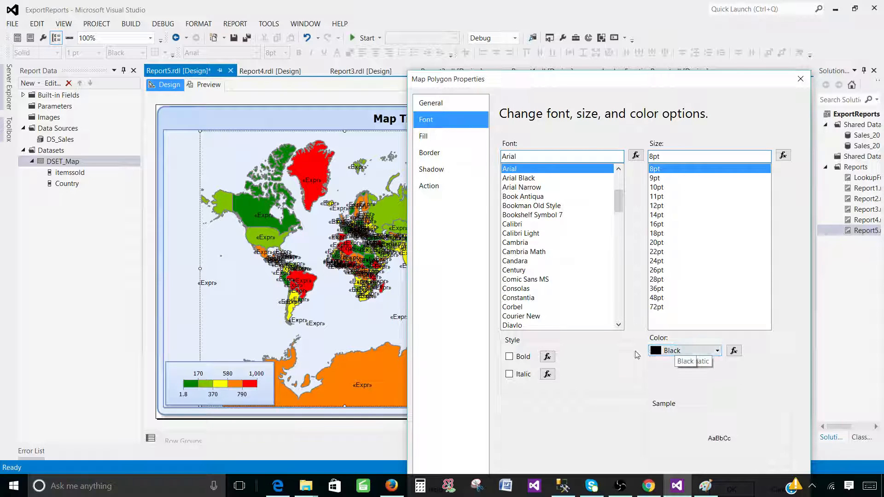
{"action": "left_click", "coordinate": [509, 357]}
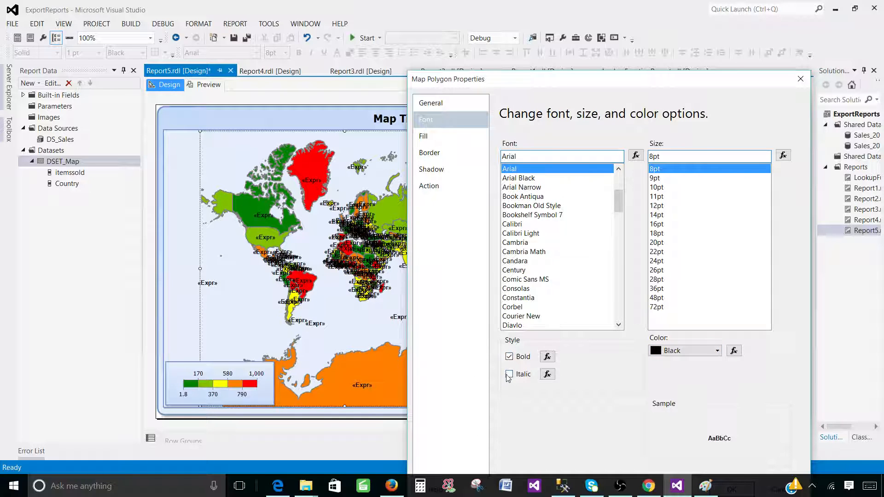
{"action": "left_click", "coordinate": [508, 374]}
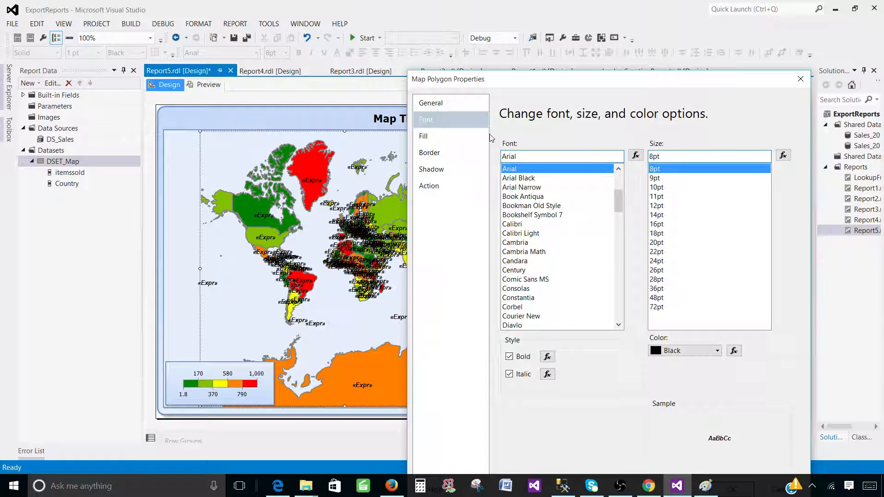
Try Gradient and Pattern polygon fills, then set the fill style back to Solid.
{"action": "left_click", "coordinate": [439, 140]}
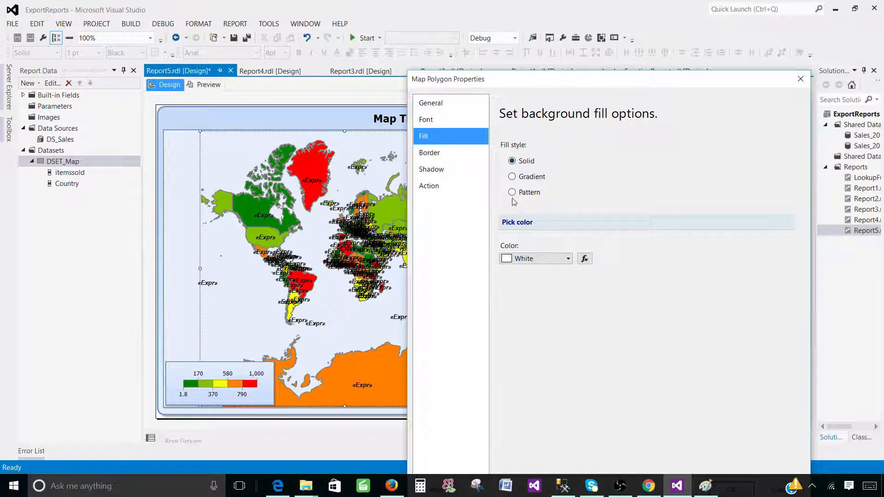
{"action": "left_click", "coordinate": [526, 178]}
{"action": "left_click", "coordinate": [522, 193]}
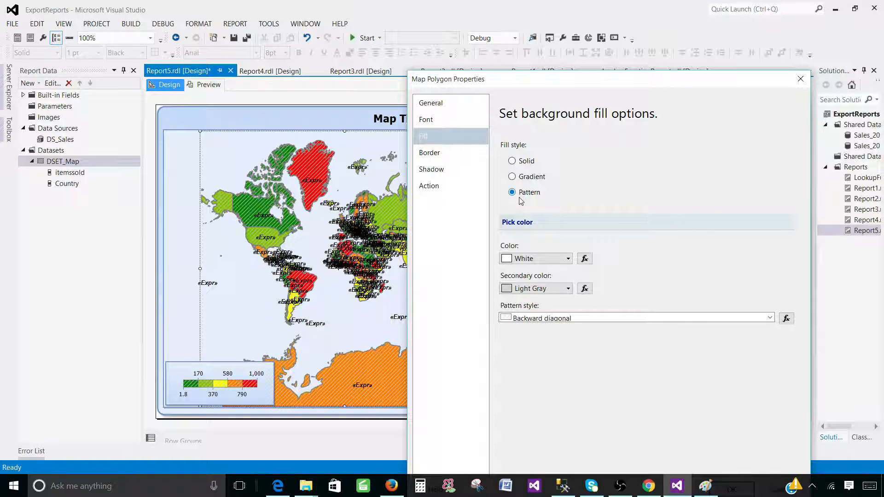
{"action": "left_click", "coordinate": [527, 180]}
{"action": "left_click", "coordinate": [524, 192]}
{"action": "left_click", "coordinate": [515, 162]}
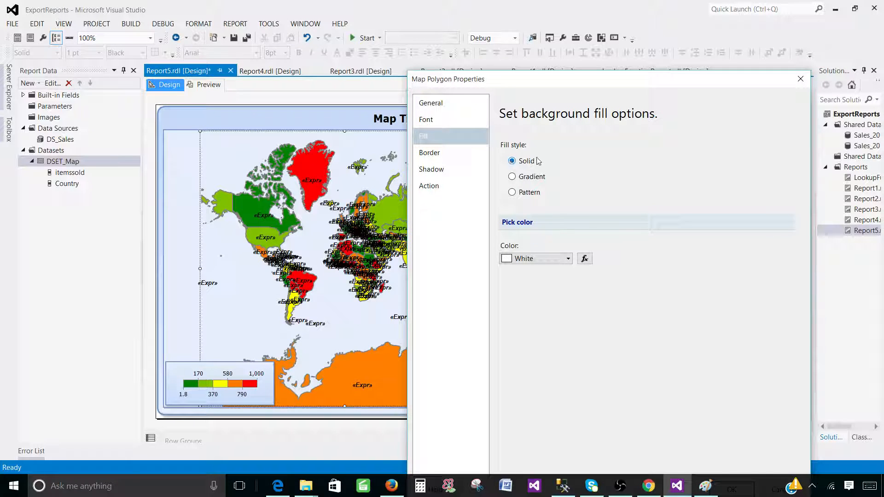
Set the country polygon borders to 1.5pt line width and White colour.
{"action": "left_click", "coordinate": [424, 152]}
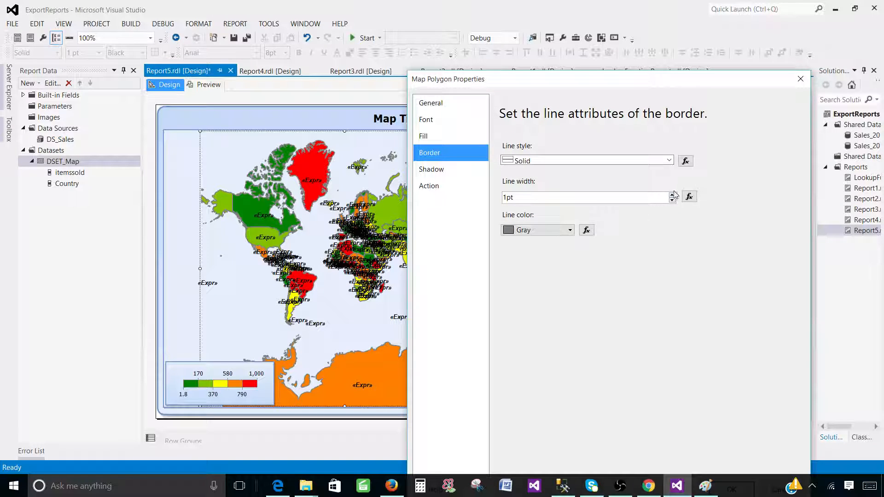
{"action": "left_click", "coordinate": [673, 195]}
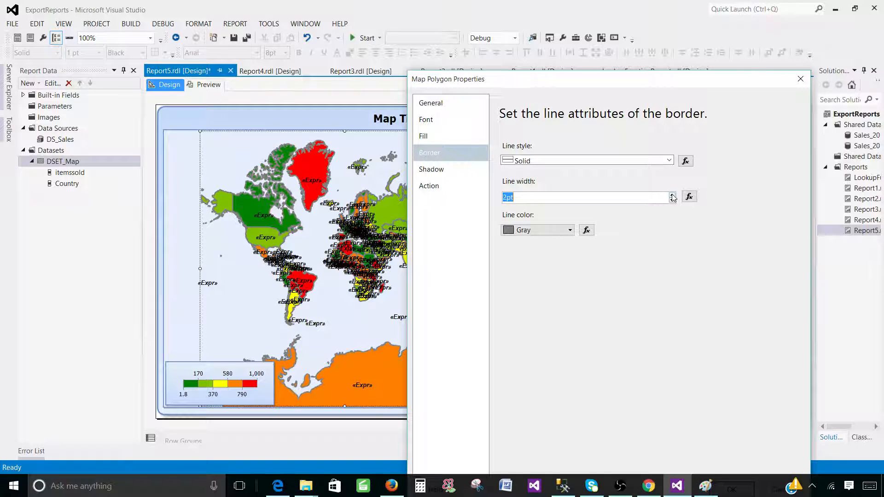
{"action": "left_click", "coordinate": [672, 200]}
{"action": "left_click", "coordinate": [523, 231]}
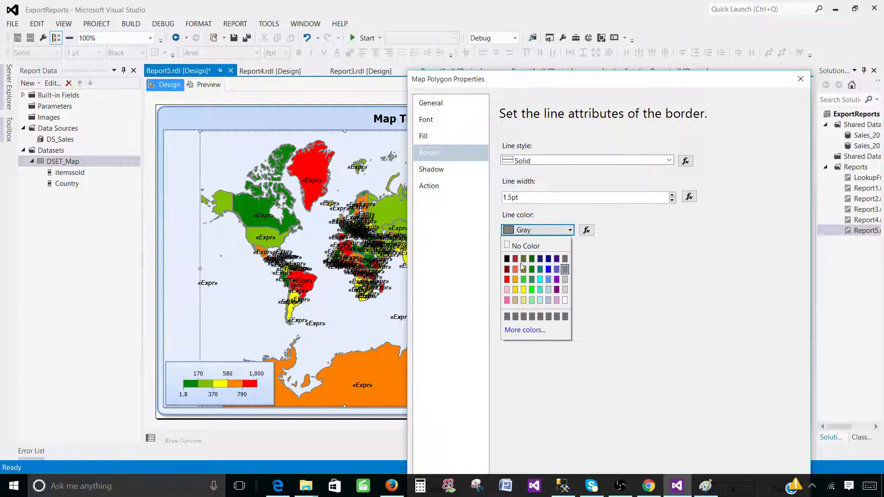
{"action": "left_click", "coordinate": [565, 300]}
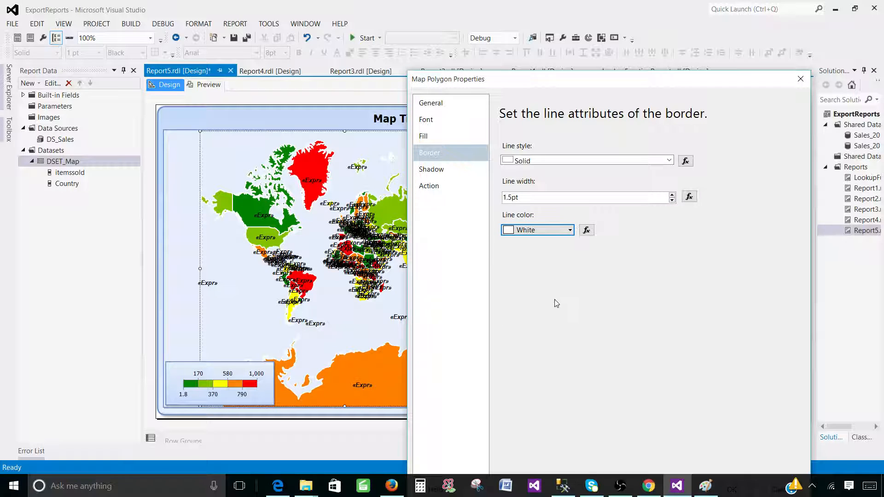
Give the polygons a 1pt shadow offset and apply the polygon settings.
{"action": "left_click", "coordinate": [452, 179]}
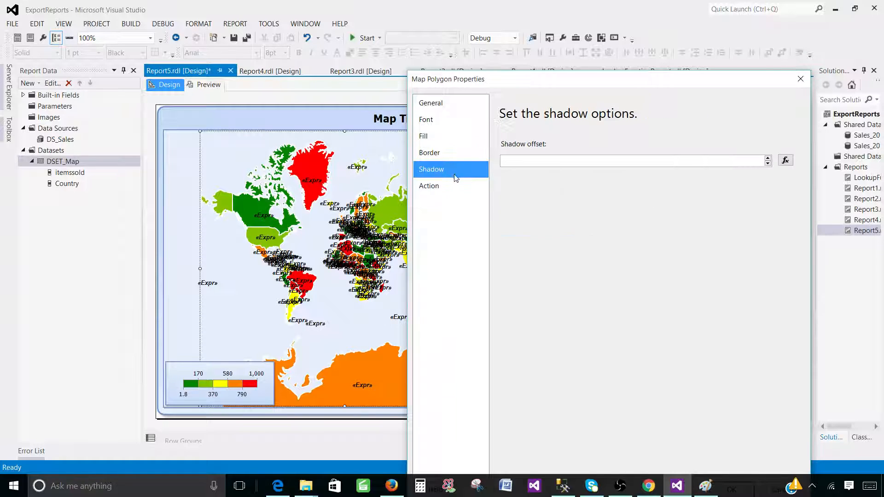
{"action": "left_click", "coordinate": [769, 158]}
{"action": "left_click", "coordinate": [769, 159]}
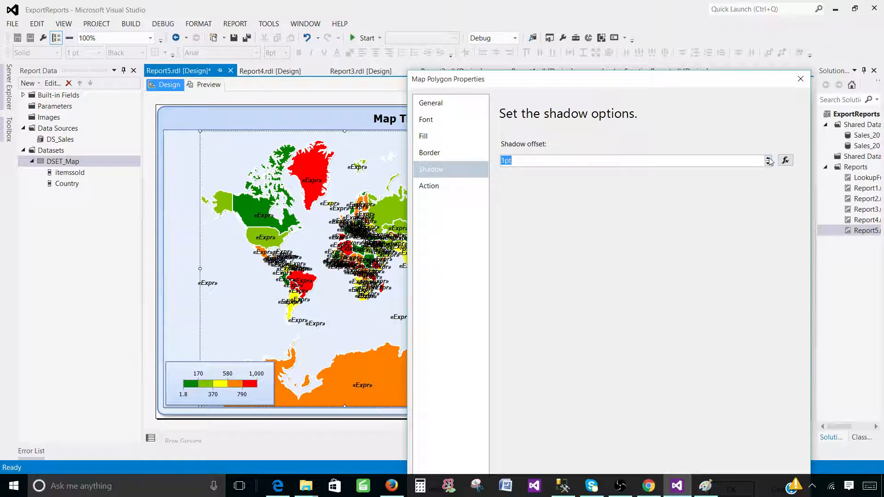
{"action": "left_click", "coordinate": [769, 158]}
{"action": "left_click", "coordinate": [768, 164]}
{"action": "mouse_move", "coordinate": [586, 79]}
{"action": "left_mouse_down"}
{"action": "mouse_move", "coordinate": [600, 182]}
{"action": "mouse_move", "coordinate": [601, 76]}
{"action": "left_mouse_up"}
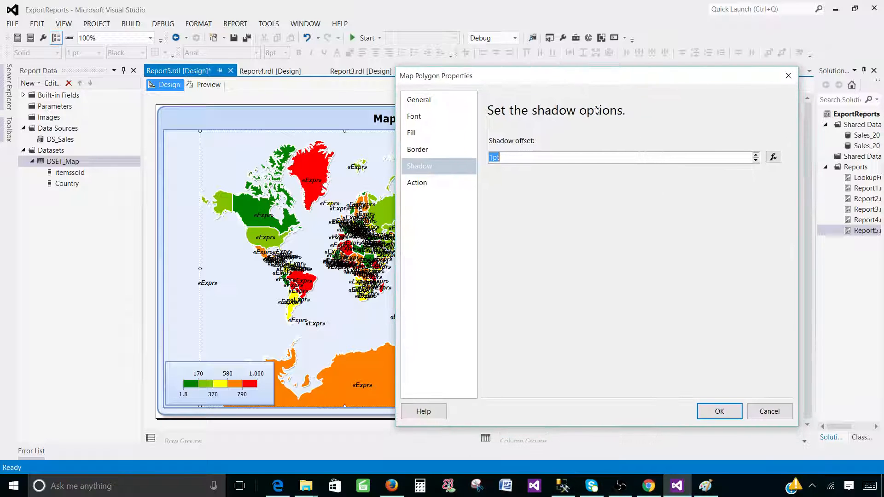
{"action": "left_click", "coordinate": [723, 411]}
Render the report preview and check the tooltips on two countries of the map.
{"action": "left_click", "coordinate": [208, 85]}
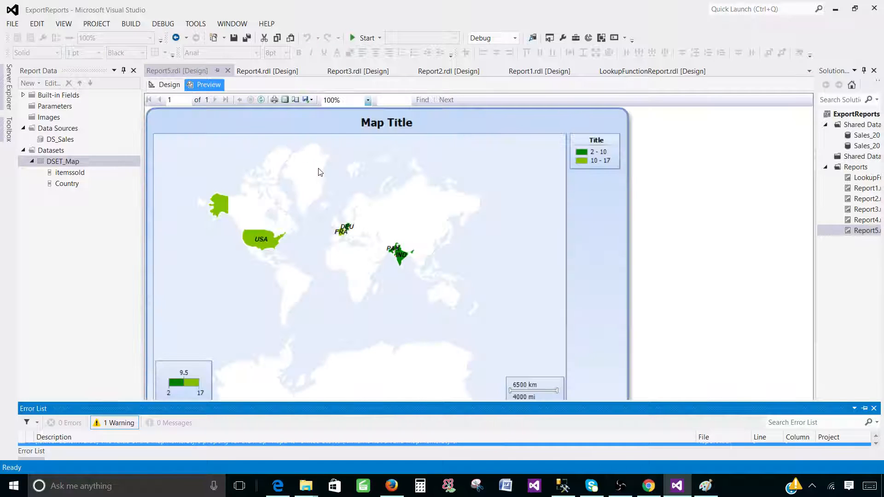
{"action": "mouse_move", "coordinate": [402, 261]}
{"action": "mouse_move", "coordinate": [342, 233]}
In Design, change the polygon layer's border colour to Light Gray, then preview the report again.
{"action": "left_click", "coordinate": [169, 85]}
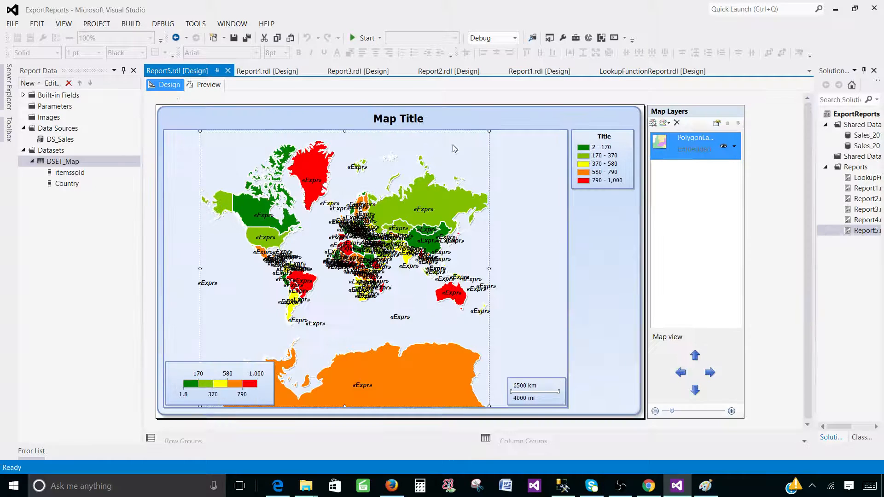
{"action": "left_click", "coordinate": [734, 146]}
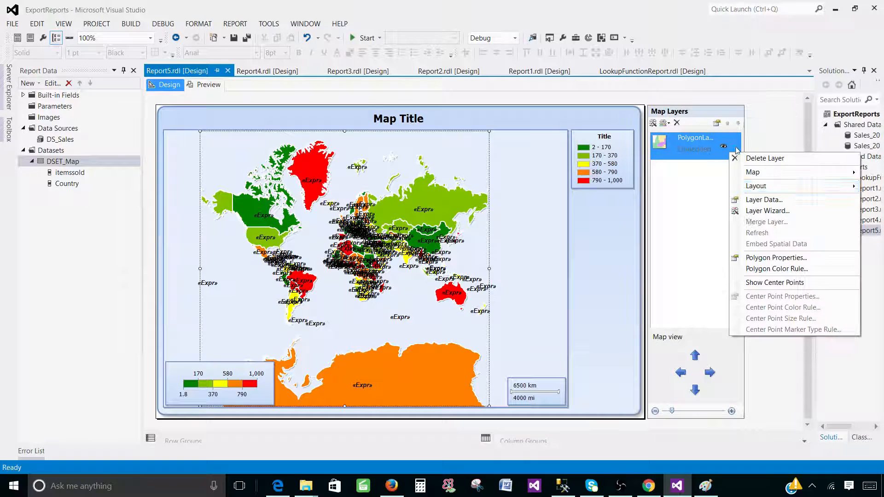
{"action": "left_click", "coordinate": [781, 257]}
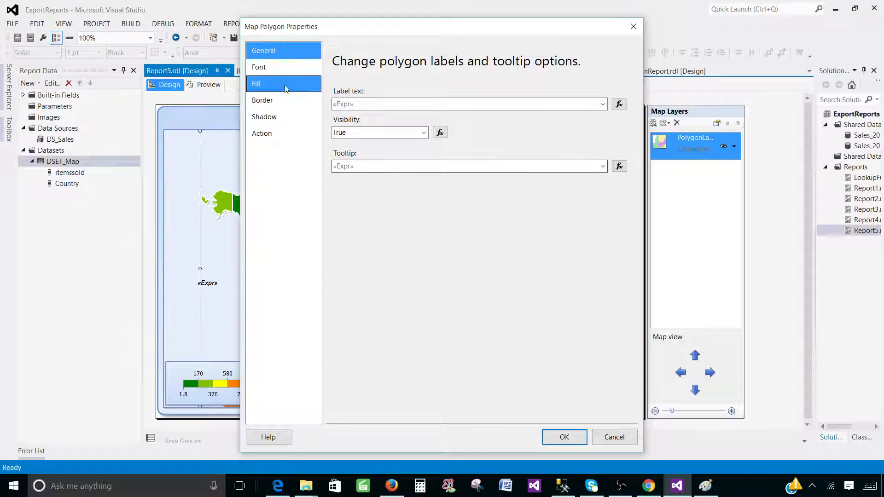
{"action": "left_click", "coordinate": [275, 84]}
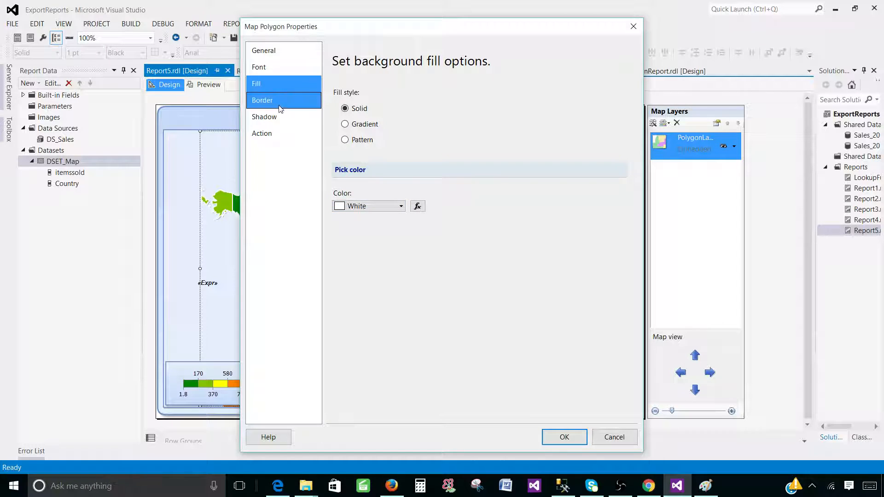
{"action": "left_click", "coordinate": [276, 104]}
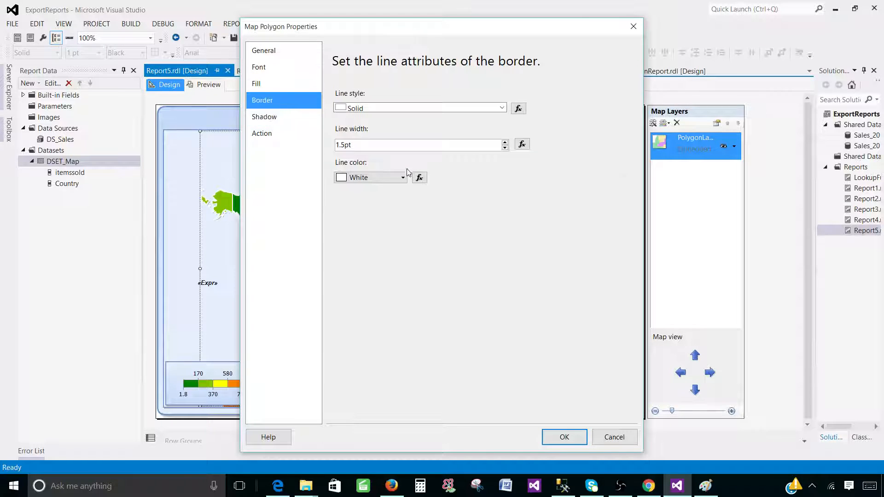
{"action": "left_click", "coordinate": [375, 178]}
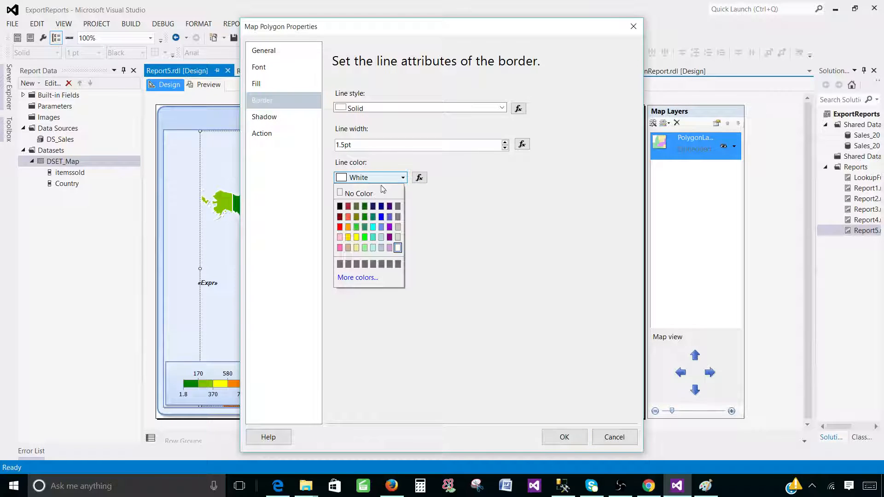
{"action": "left_click", "coordinate": [398, 237]}
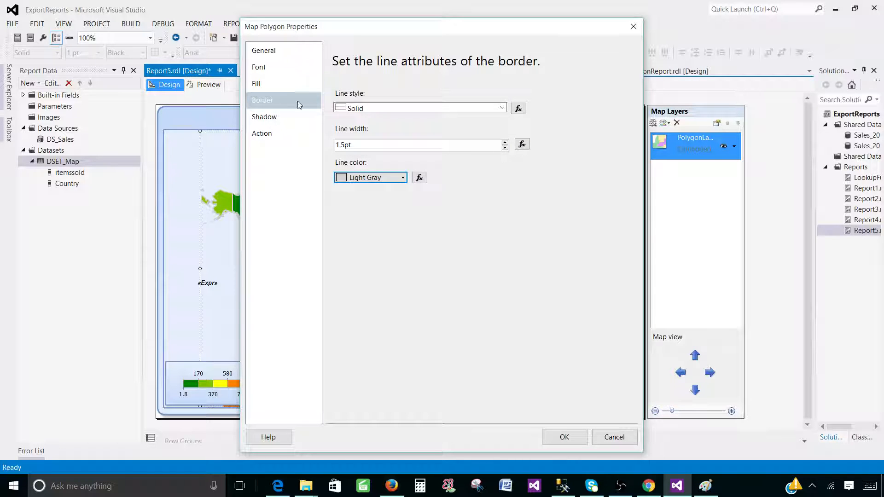
{"action": "left_click", "coordinate": [563, 440]}
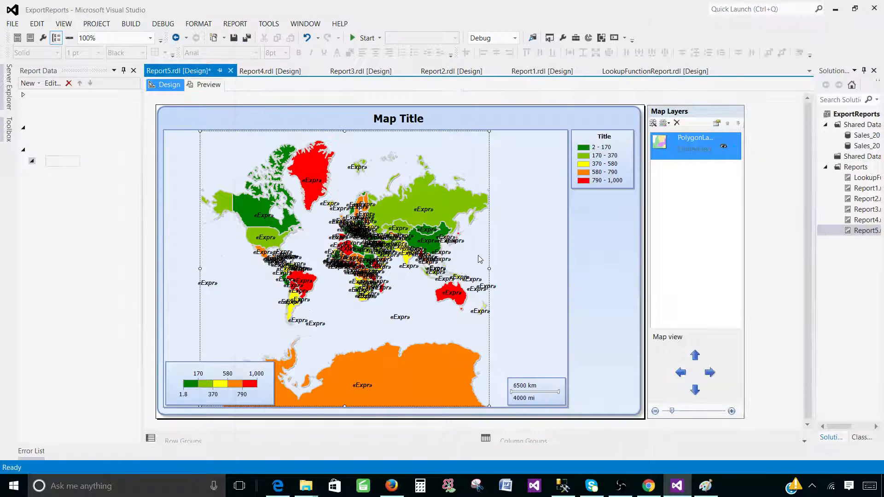
{"action": "left_click", "coordinate": [193, 86]}
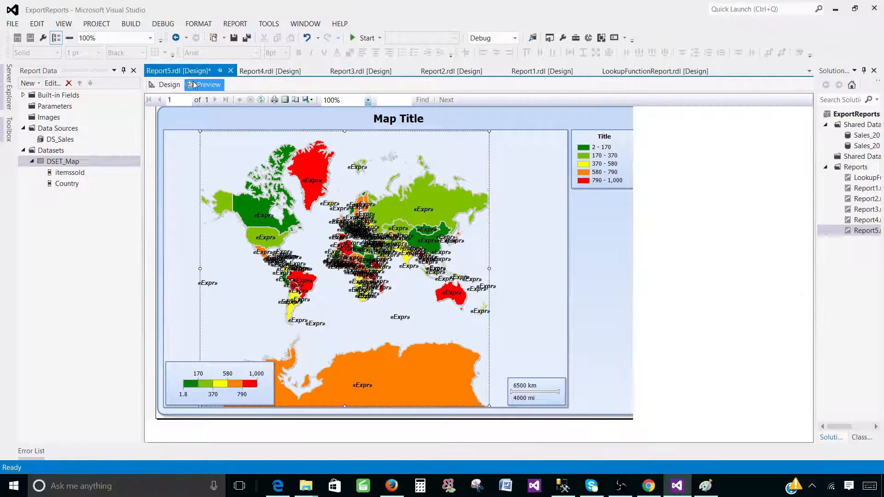
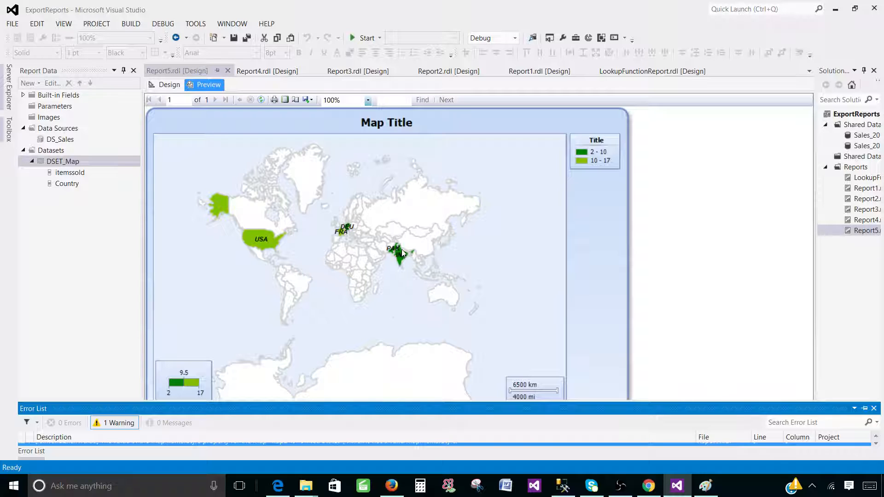
Read the items-sold tooltips for India and the United States, then return to design view.
{"action": "mouse_move", "coordinate": [402, 260]}
{"action": "mouse_move", "coordinate": [277, 245]}
{"action": "left_click", "coordinate": [169, 86]}
Open the polygon layer's colour rules and inspect the distribution methods, keeping Optimal for now.
{"action": "left_click", "coordinate": [736, 148]}
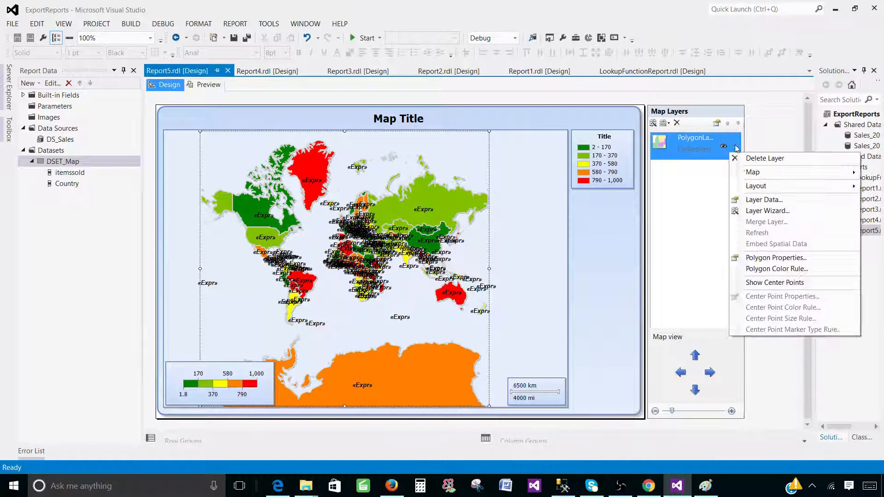
{"action": "left_click", "coordinate": [782, 269]}
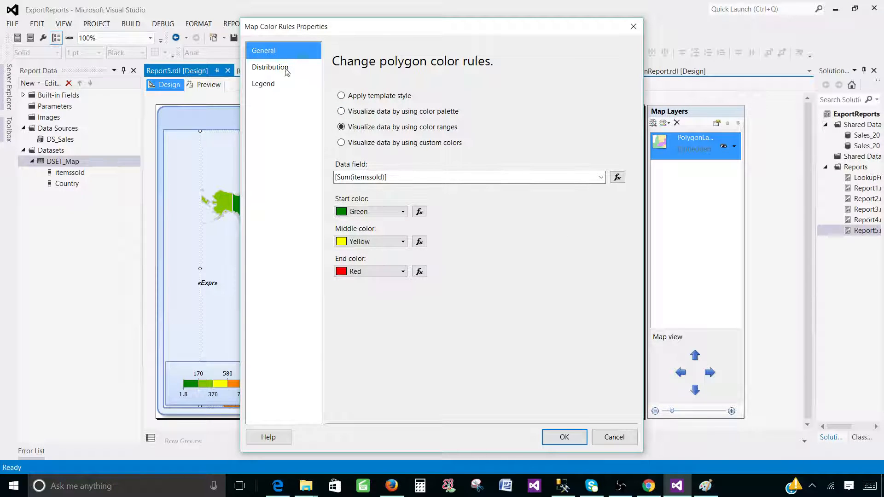
{"action": "left_click", "coordinate": [271, 69]}
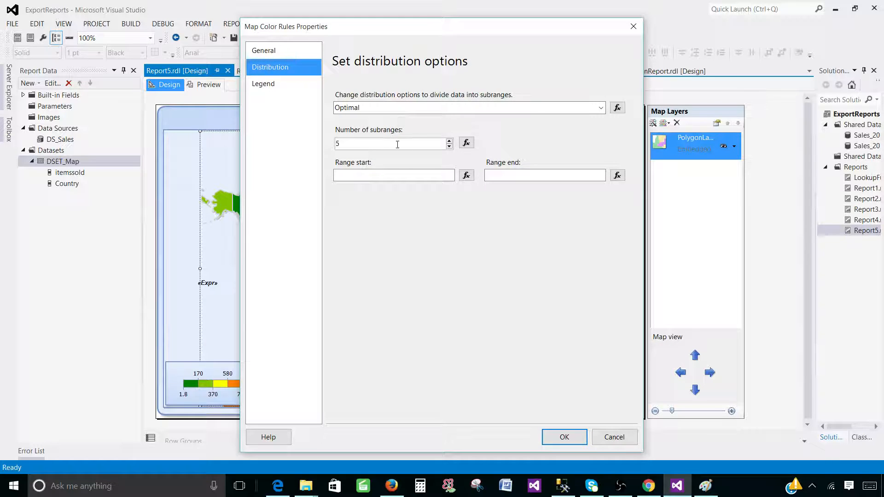
{"action": "left_click", "coordinate": [601, 108]}
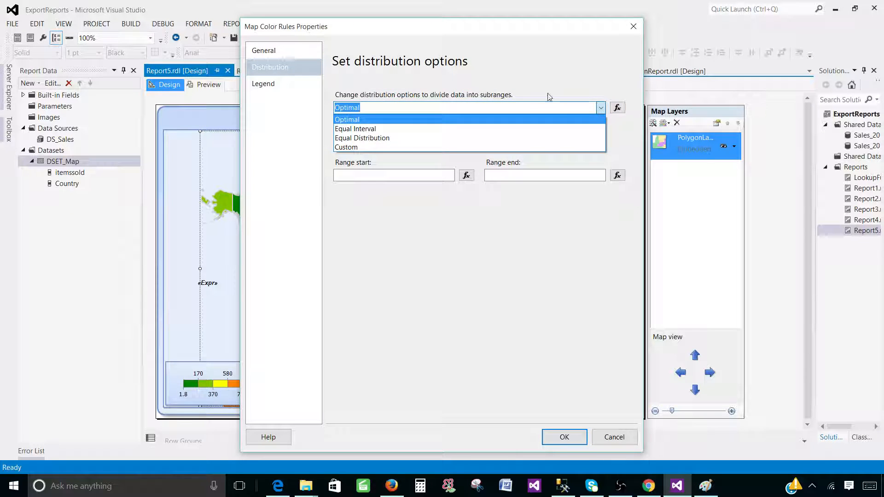
{"action": "left_click", "coordinate": [367, 74]}
{"action": "left_click", "coordinate": [266, 51]}
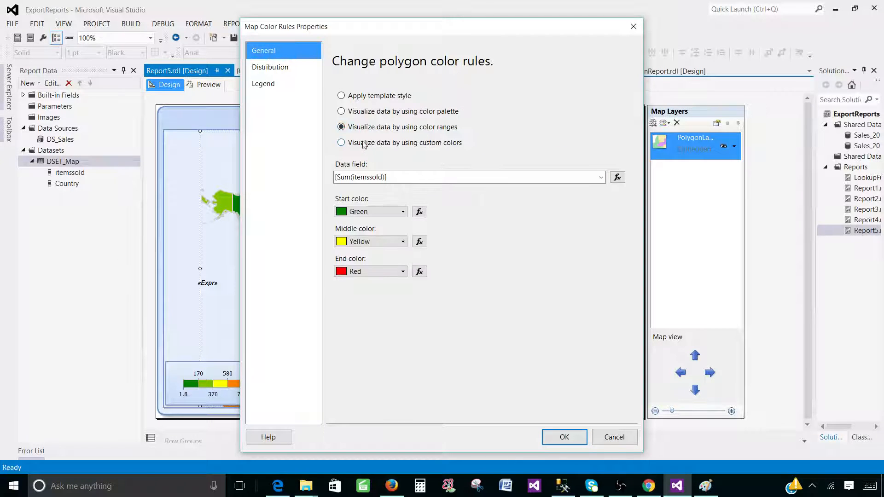
Switch to custom colours Sea Green, Yellow and Red, then go to the distribution settings.
{"action": "left_click", "coordinate": [346, 145]}
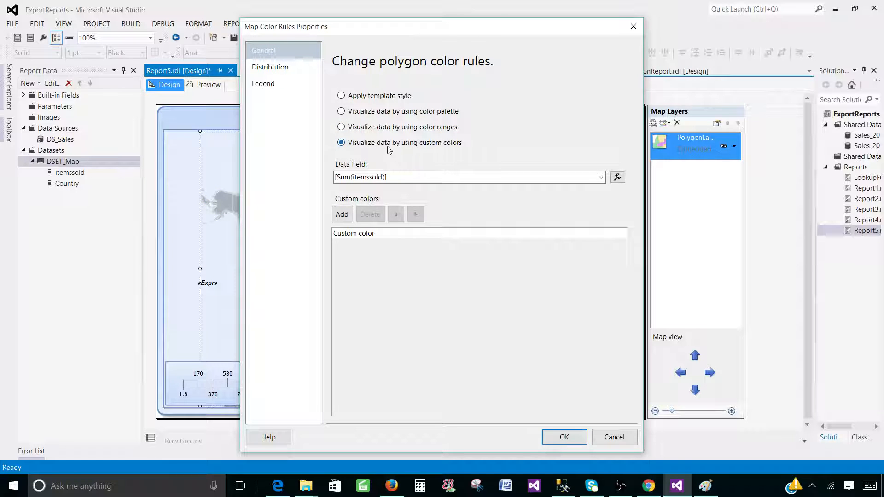
{"action": "left_click", "coordinate": [341, 214]}
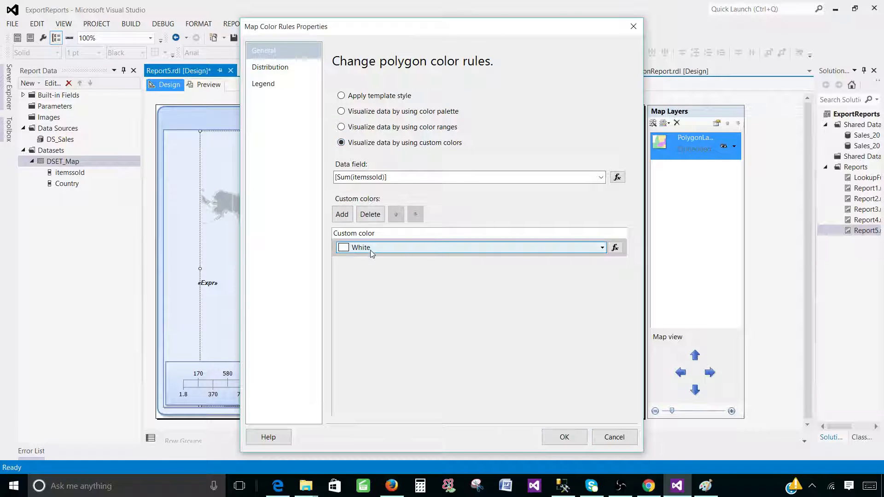
{"action": "left_click", "coordinate": [359, 251]}
{"action": "left_click", "coordinate": [366, 288]}
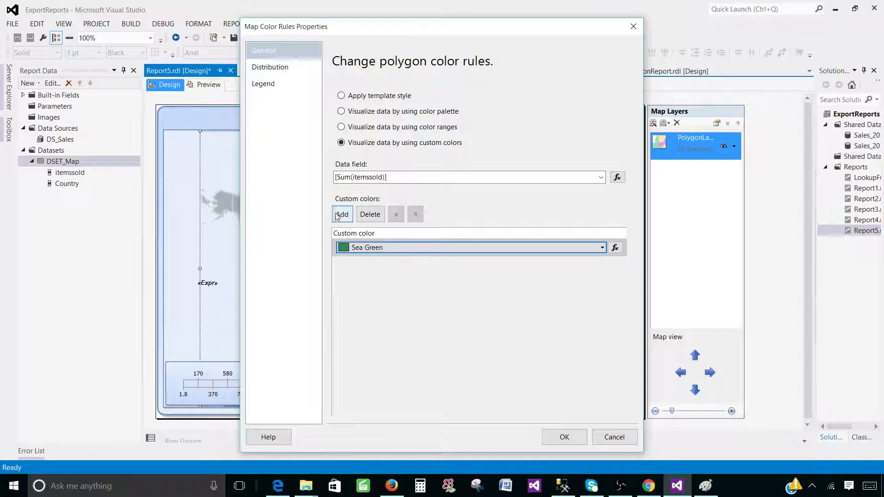
{"action": "left_click", "coordinate": [342, 215]}
{"action": "left_click", "coordinate": [357, 266]}
{"action": "left_click", "coordinate": [362, 307]}
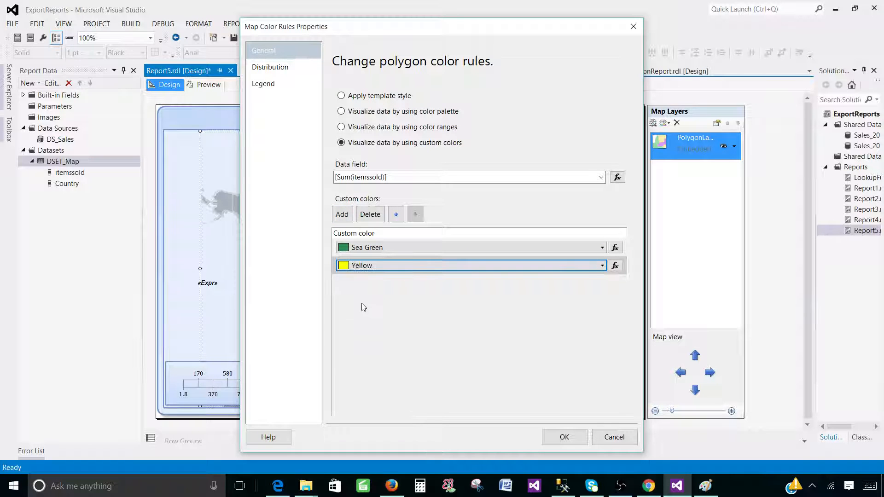
{"action": "left_click", "coordinate": [342, 214]}
{"action": "left_click", "coordinate": [357, 283]}
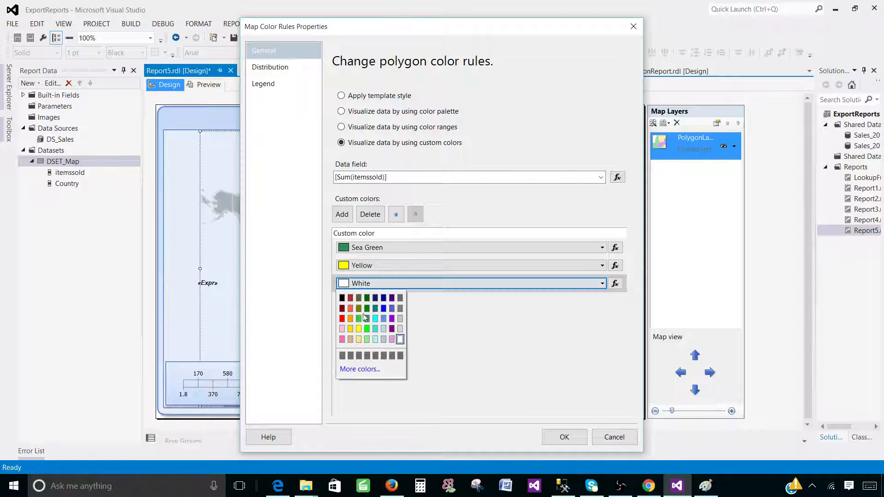
{"action": "left_click", "coordinate": [342, 319]}
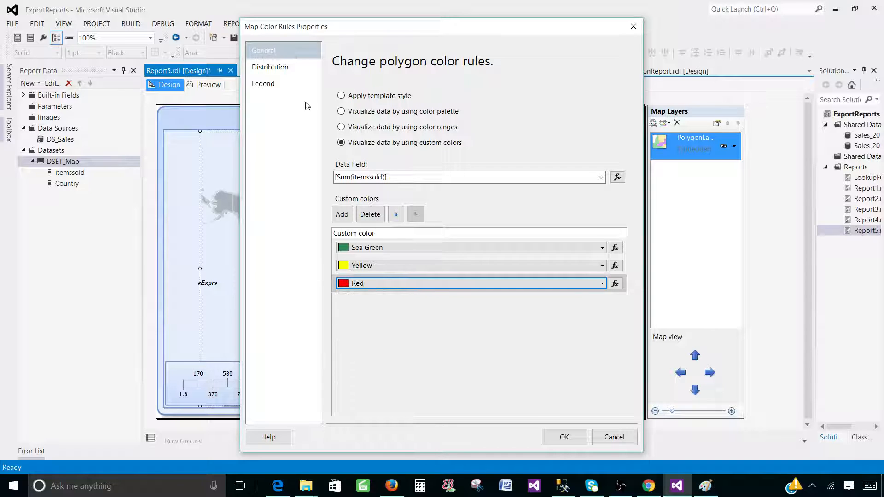
{"action": "left_click", "coordinate": [274, 72]}
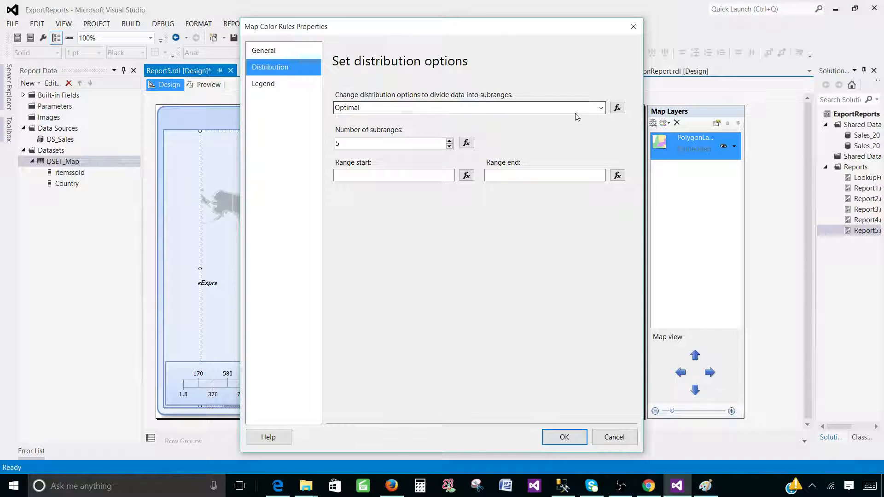
Choose Custom distribution and add a first range from 1 to 4.
{"action": "left_click", "coordinate": [601, 108]}
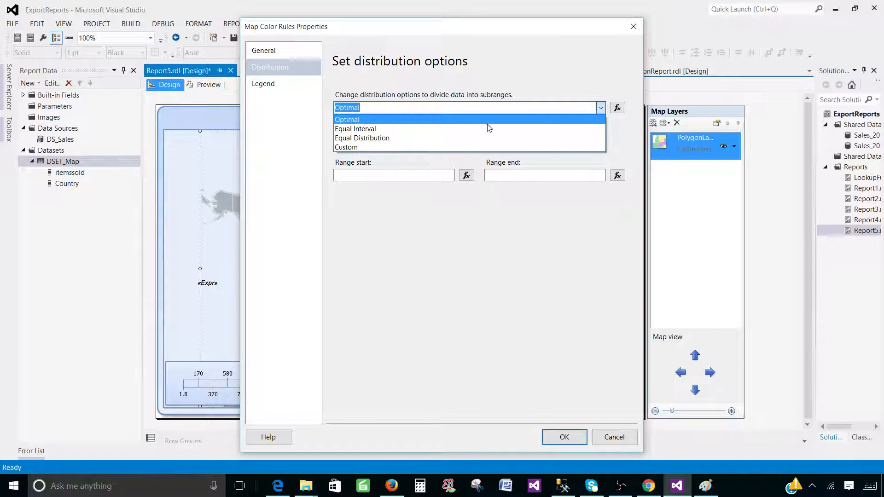
{"action": "left_click", "coordinate": [358, 147]}
{"action": "left_click", "coordinate": [343, 145]}
{"action": "left_click", "coordinate": [388, 183]}
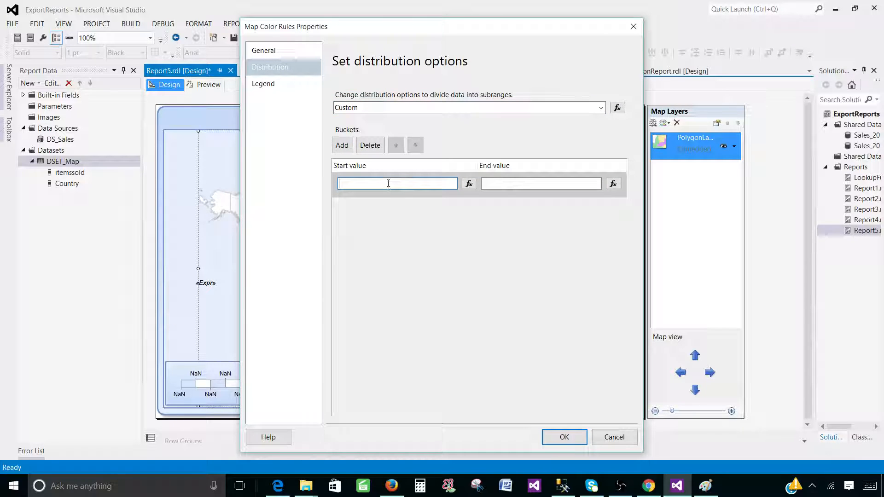
{"action": "left_click", "coordinate": [511, 186]}
{"action": "type", "text": "4"}
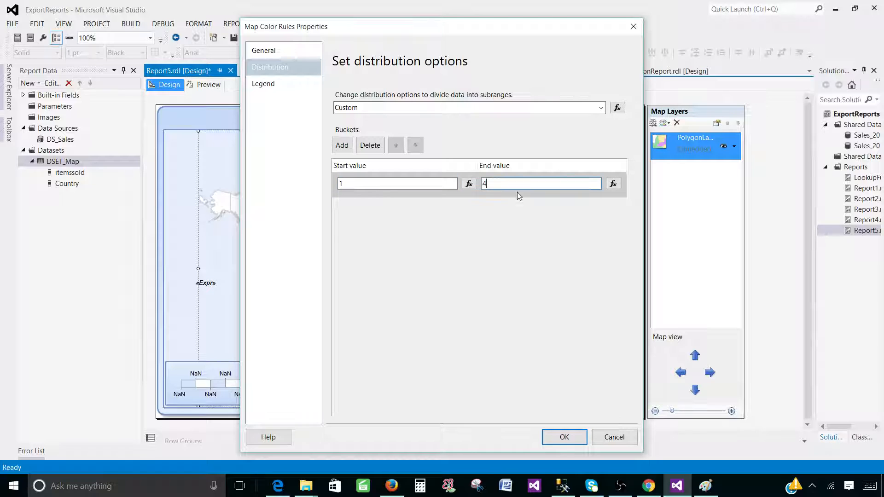
Add a 4–10 range and a third starting at 10, opening the expression editor for its end.
{"action": "left_click", "coordinate": [342, 145]}
{"action": "left_click", "coordinate": [367, 209]}
{"action": "type", "text": "4"}
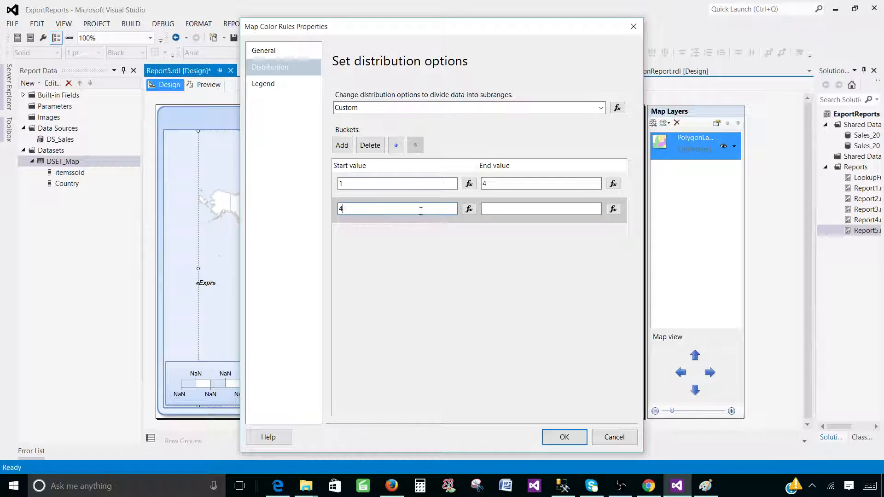
{"action": "left_click", "coordinate": [516, 212]}
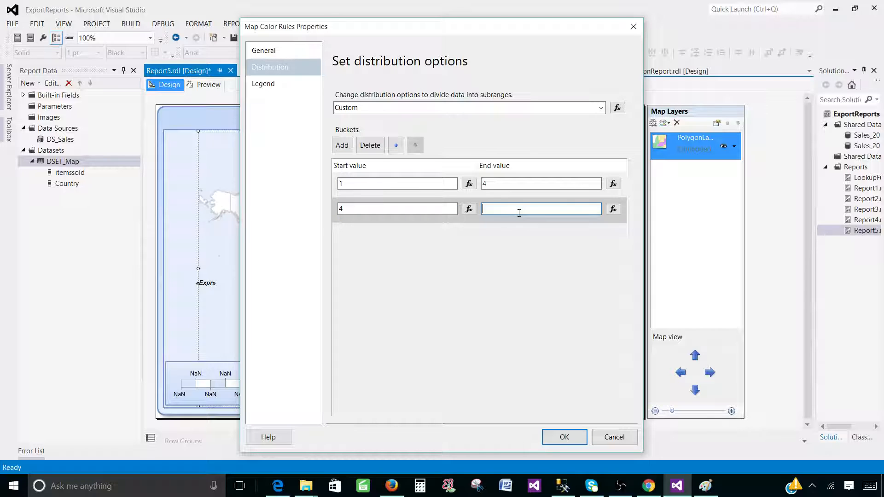
{"action": "type", "text": "10"}
{"action": "left_click", "coordinate": [342, 145]}
{"action": "left_click", "coordinate": [389, 234]}
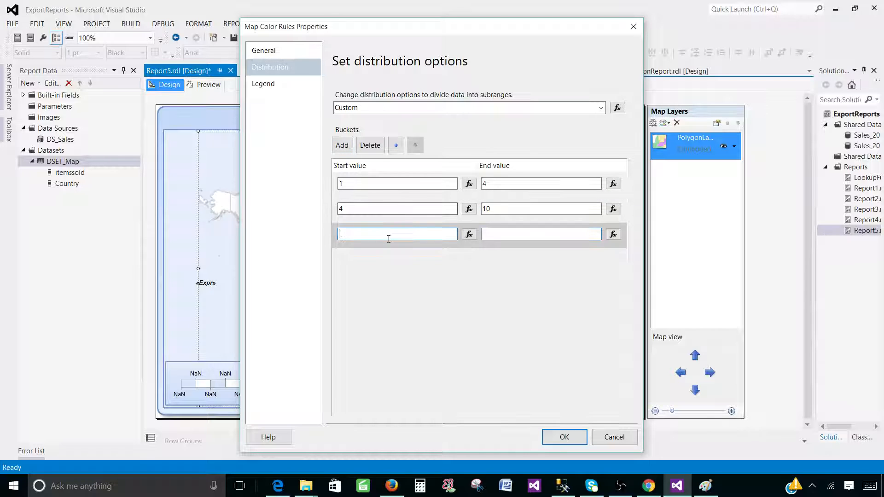
{"action": "type", "text": "10"}
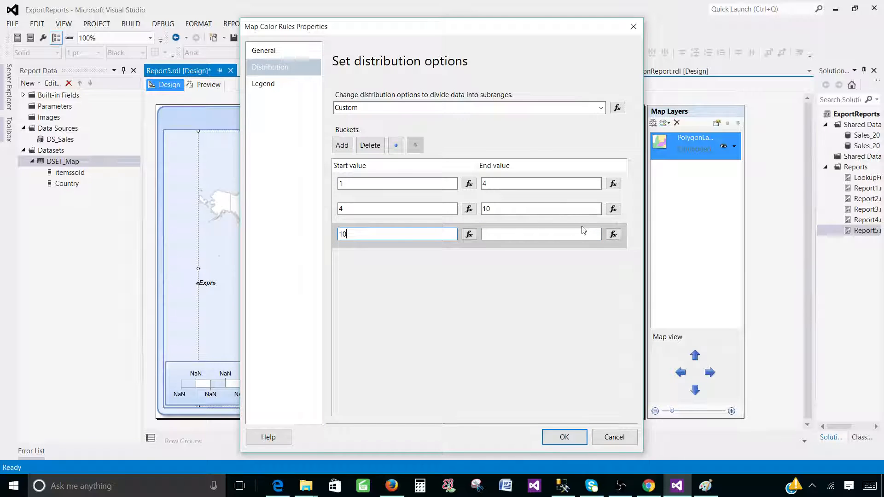
{"action": "left_click", "coordinate": [613, 234]}
{"action": "left_click", "coordinate": [228, 94]}
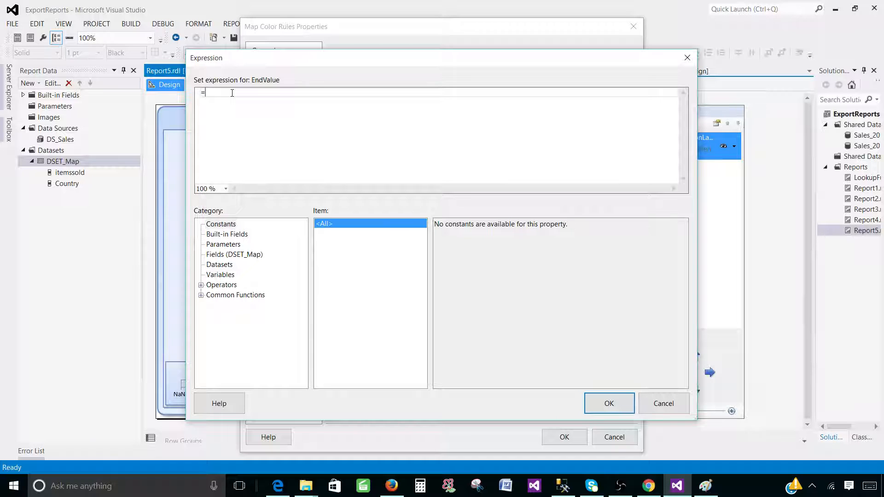
Set the third range's end to =max(Fields!itemssold.Value) from the DSET_Map fields.
{"action": "type", "text": "=max("}
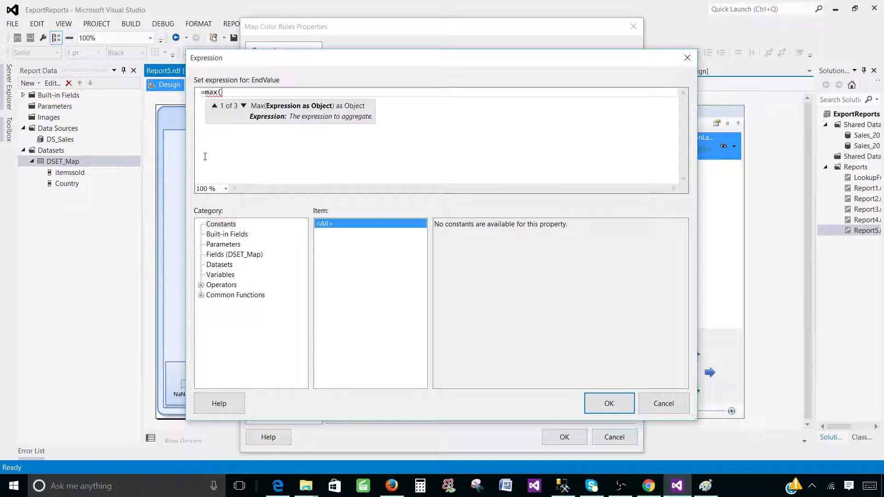
{"action": "left_click", "coordinate": [237, 254]}
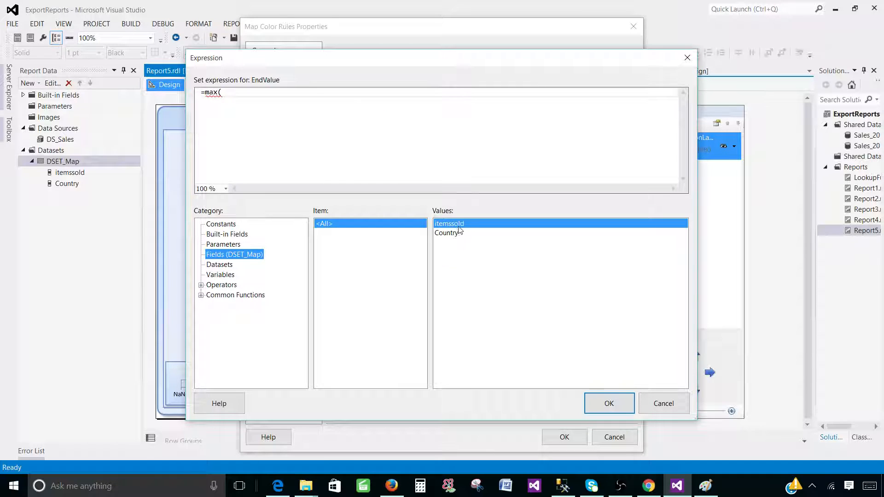
{"action": "double_click", "coordinate": [459, 226]}
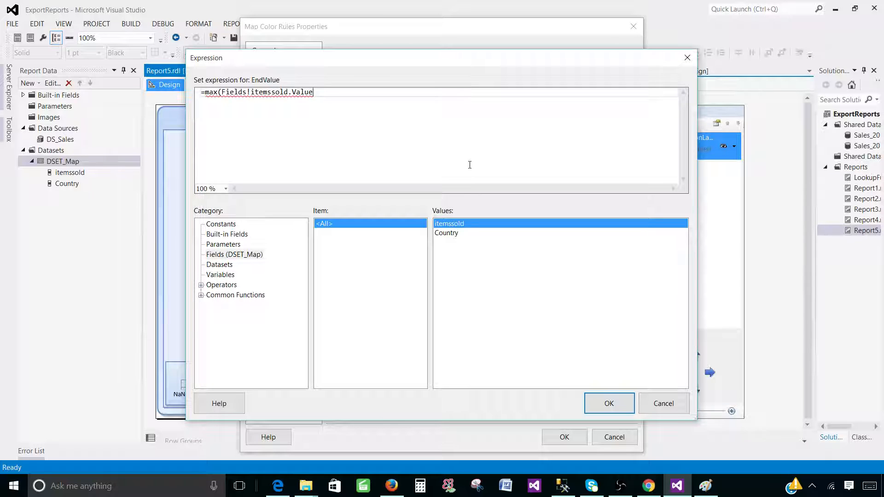
{"action": "type", "text": ")"}
{"action": "mouse_move", "coordinate": [223, 91]}
{"action": "left_mouse_down"}
{"action": "mouse_move", "coordinate": [280, 91]}
{"action": "mouse_move", "coordinate": [222, 92]}
{"action": "left_mouse_up"}
{"action": "left_click", "coordinate": [322, 93]}
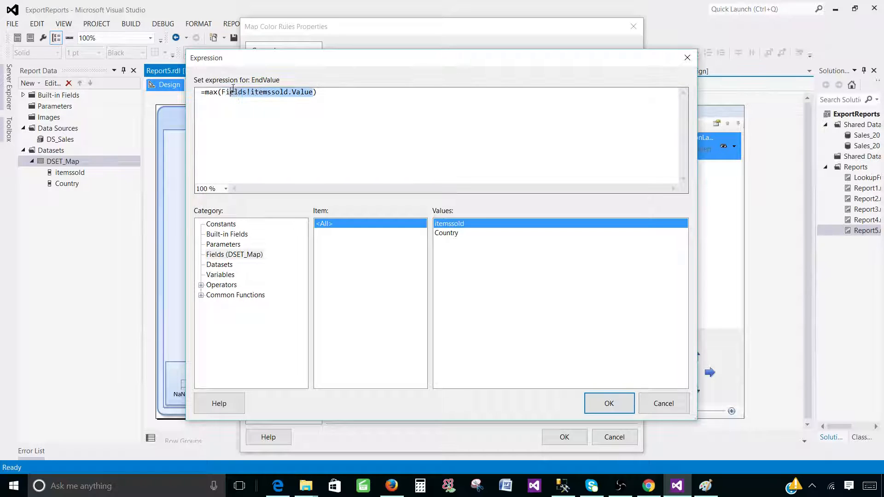
{"action": "left_click", "coordinate": [286, 115]}
{"action": "left_click", "coordinate": [615, 404]}
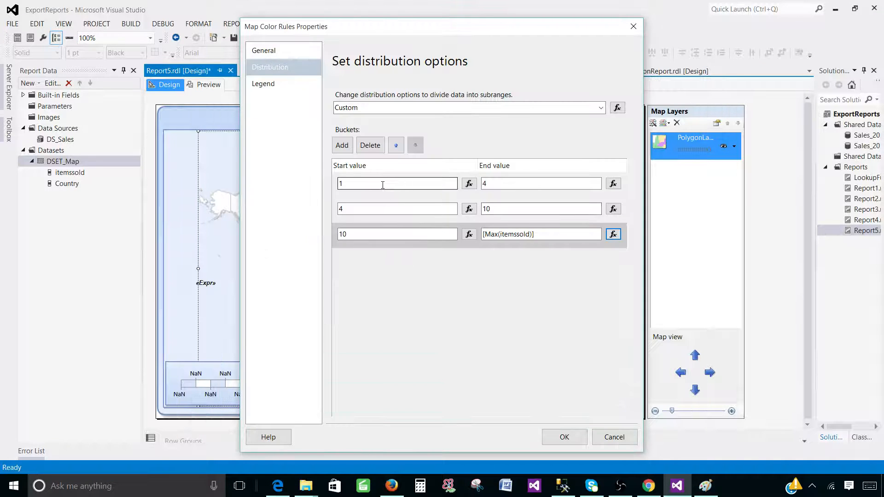
Review the bucket rows: 1–4, 4–10 and 10 to the maximum.
{"action": "left_click", "coordinate": [362, 183]}
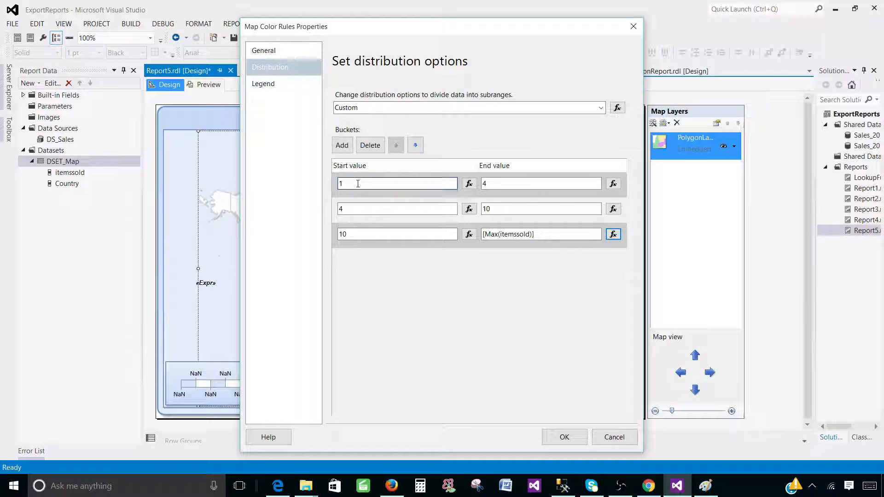
{"action": "left_click", "coordinate": [377, 210]}
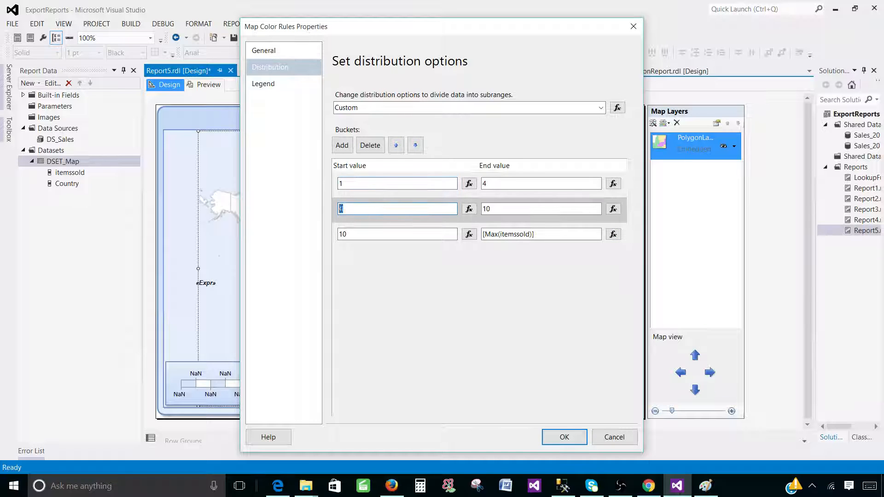
{"action": "left_click", "coordinate": [366, 184]}
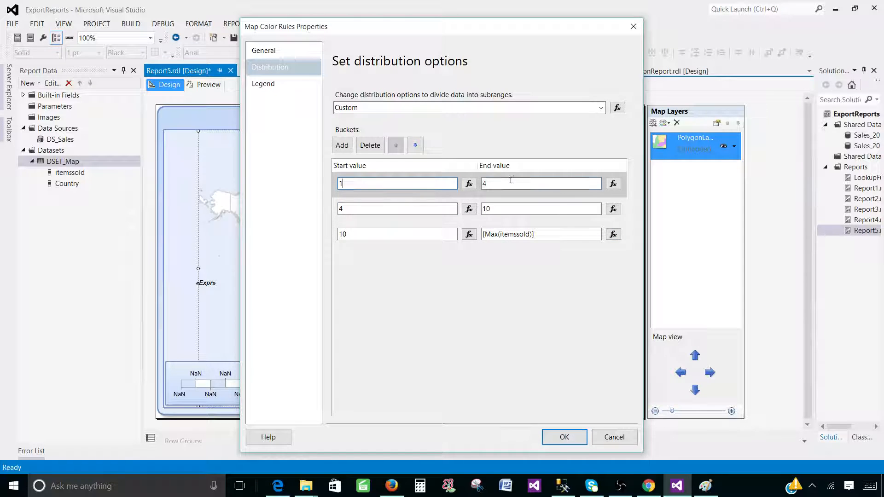
{"action": "left_click_drag", "start_coordinate": [492, 184], "coordinate": [433, 183]}
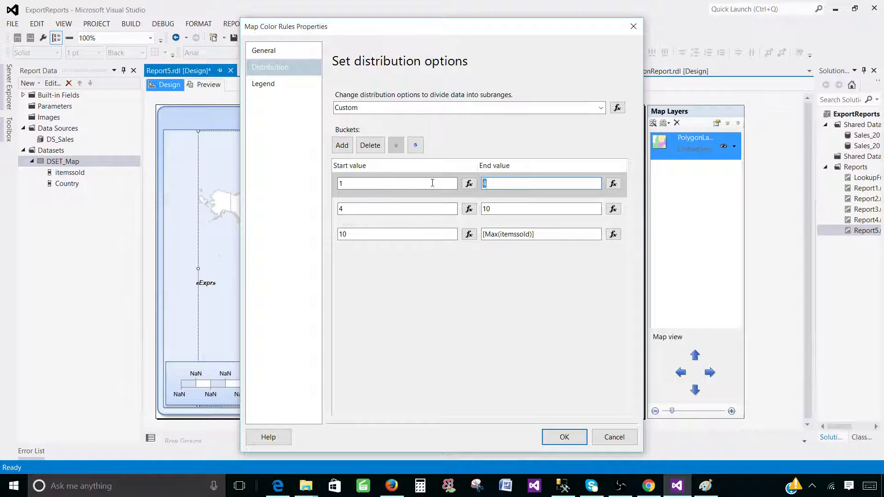
{"action": "left_click", "coordinate": [363, 208]}
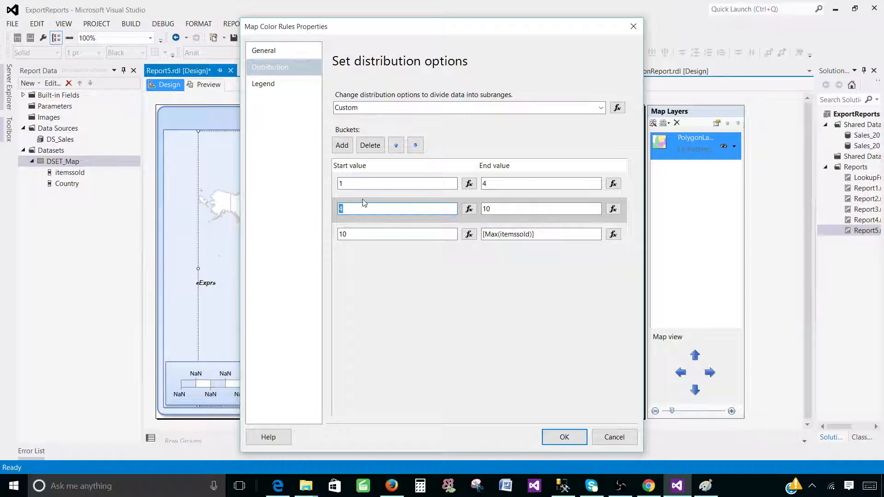
{"action": "left_click", "coordinate": [414, 183]}
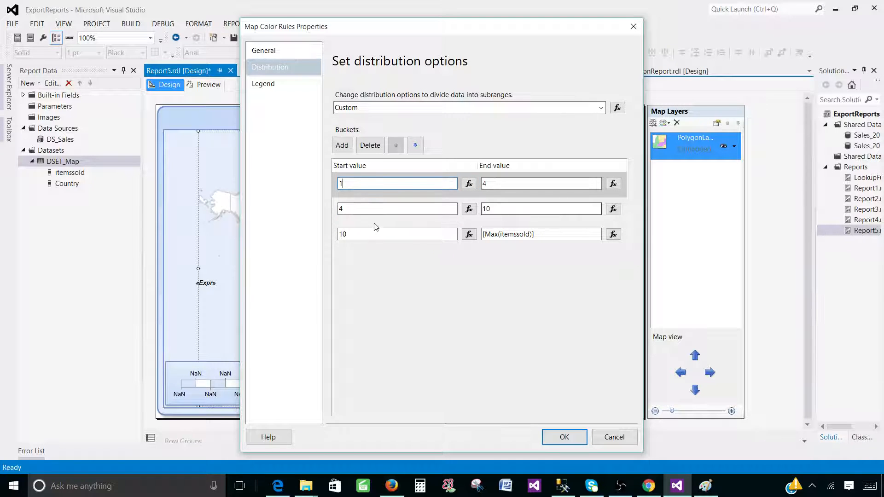
Apply the colour rules, preview the map with USA red and India yellow, then return to design.
{"action": "left_click", "coordinate": [565, 437]}
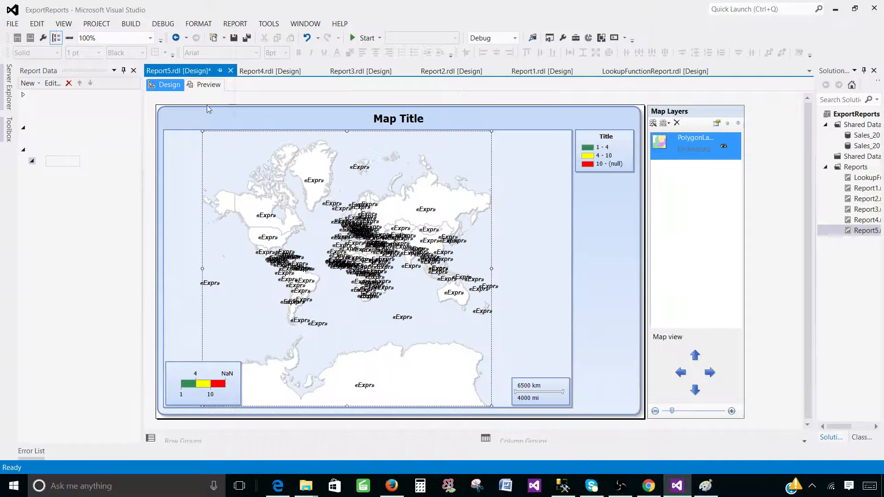
{"action": "left_click", "coordinate": [207, 85]}
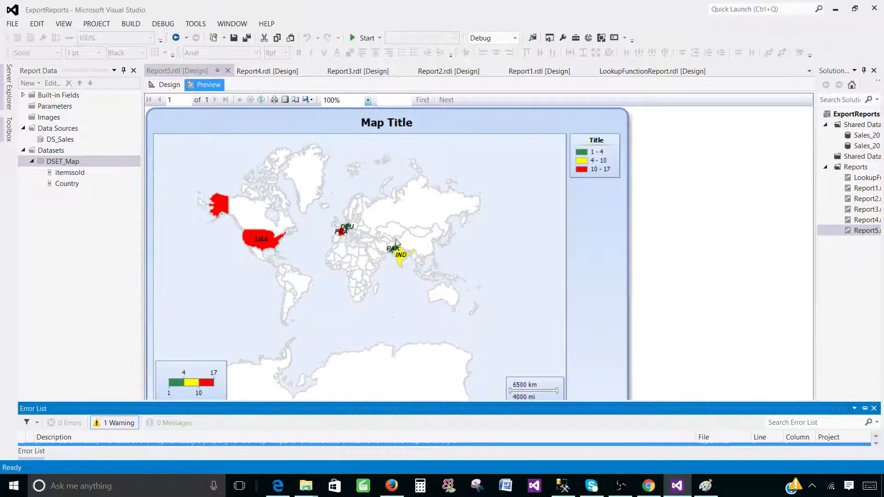
{"action": "mouse_move", "coordinate": [394, 251]}
{"action": "mouse_move", "coordinate": [341, 235]}
{"action": "left_click", "coordinate": [174, 84]}
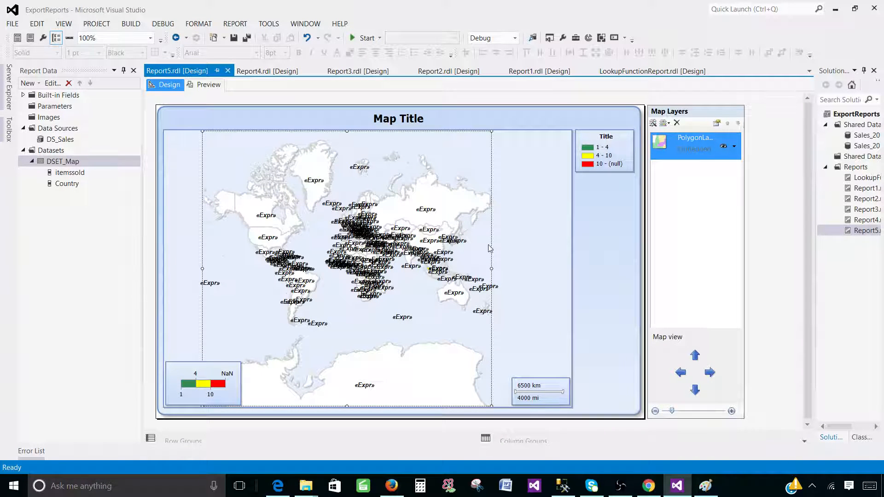
In Viewport Properties, try the Robinson and Fahey projections, then settle on HammerAitoff.
{"action": "right_click", "coordinate": [528, 237]}
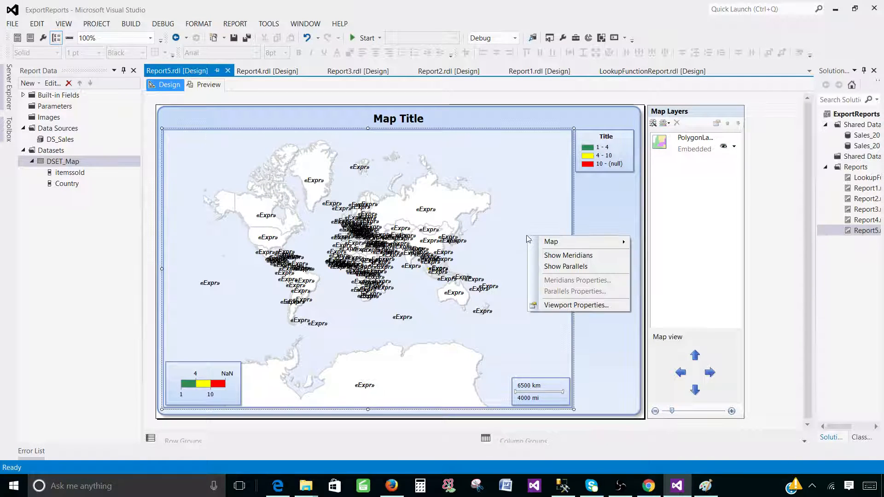
{"action": "left_click", "coordinate": [565, 306]}
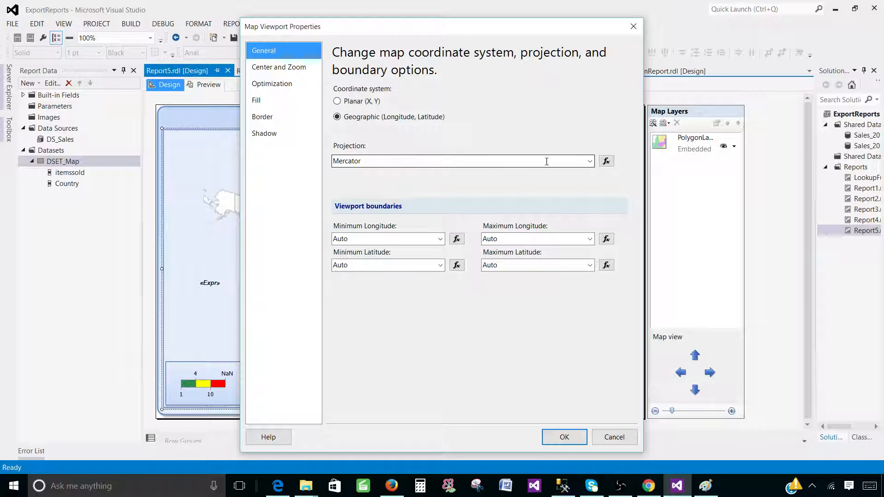
{"action": "left_click", "coordinate": [587, 163]}
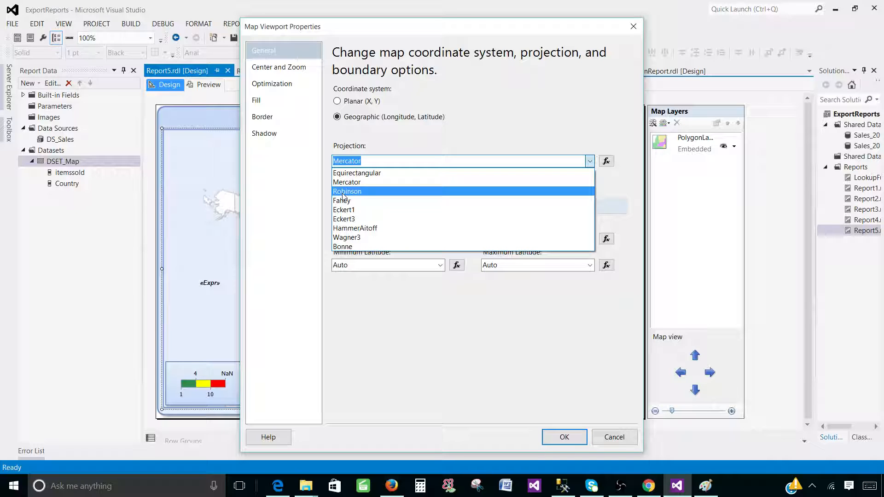
{"action": "left_click", "coordinate": [355, 191]}
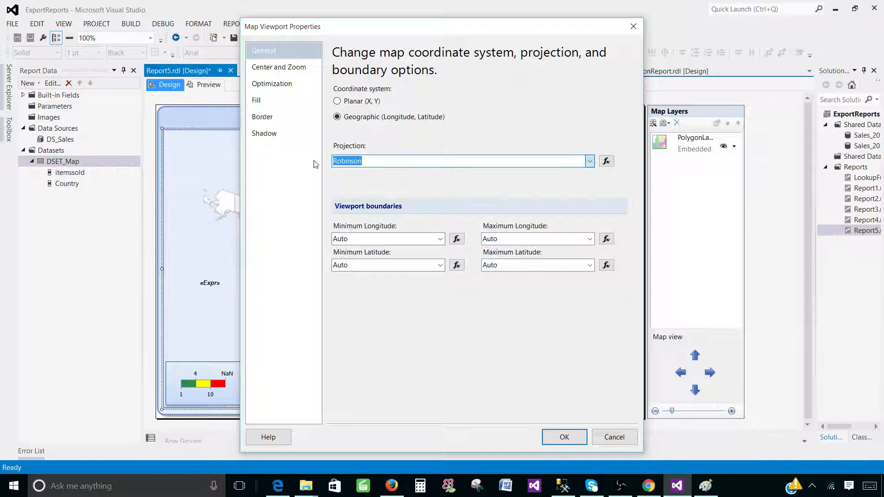
{"action": "left_click_drag", "start_coordinate": [403, 34], "coordinate": [598, 50]}
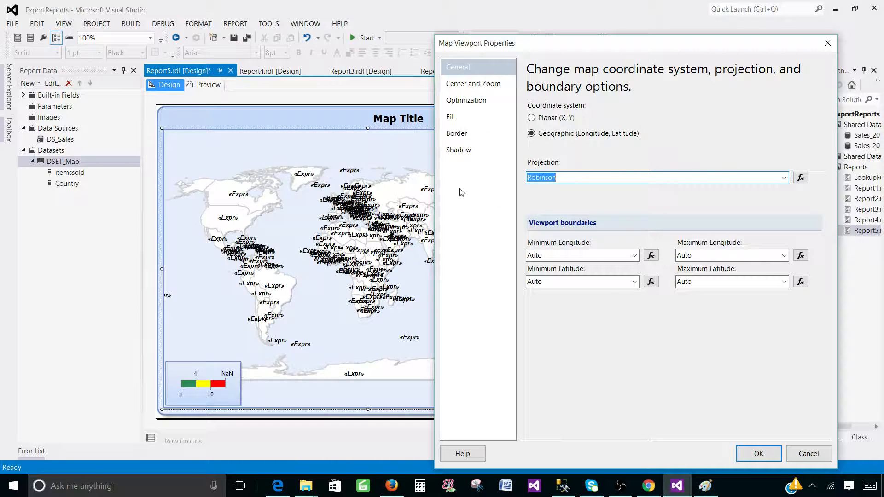
{"action": "left_click", "coordinate": [784, 178]}
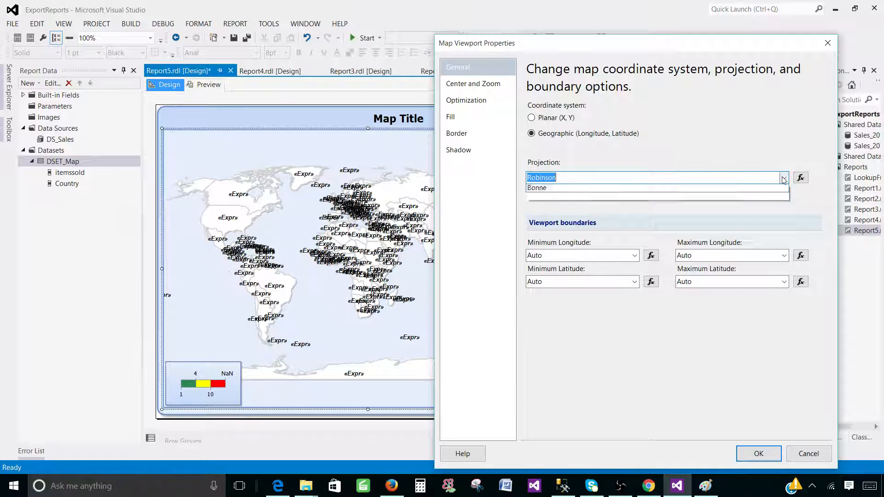
{"action": "left_click", "coordinate": [570, 217]}
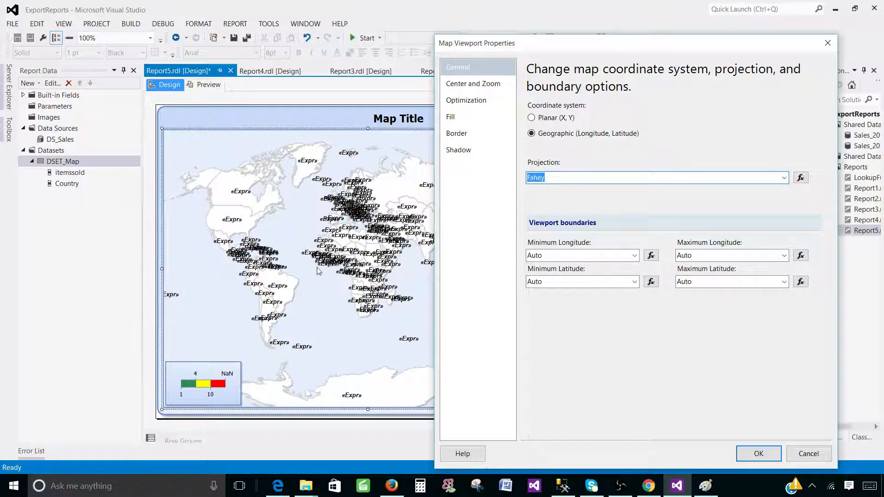
{"action": "left_click", "coordinate": [785, 177]}
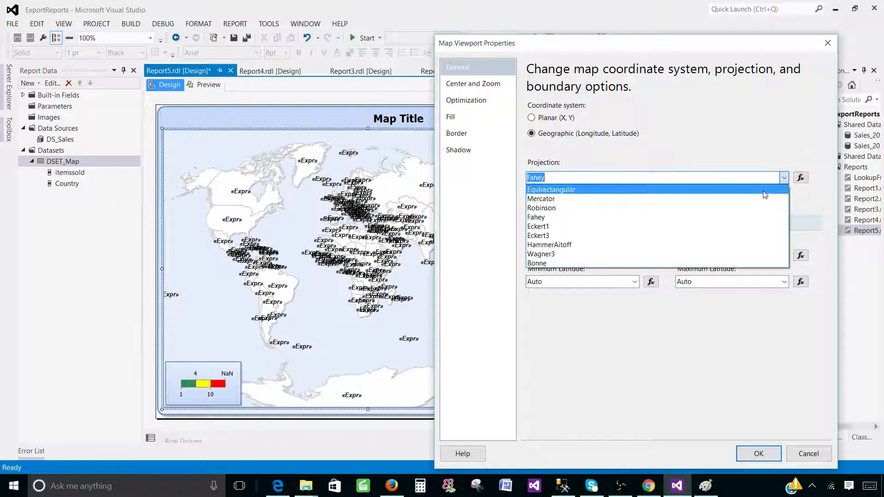
{"action": "left_click", "coordinate": [579, 249]}
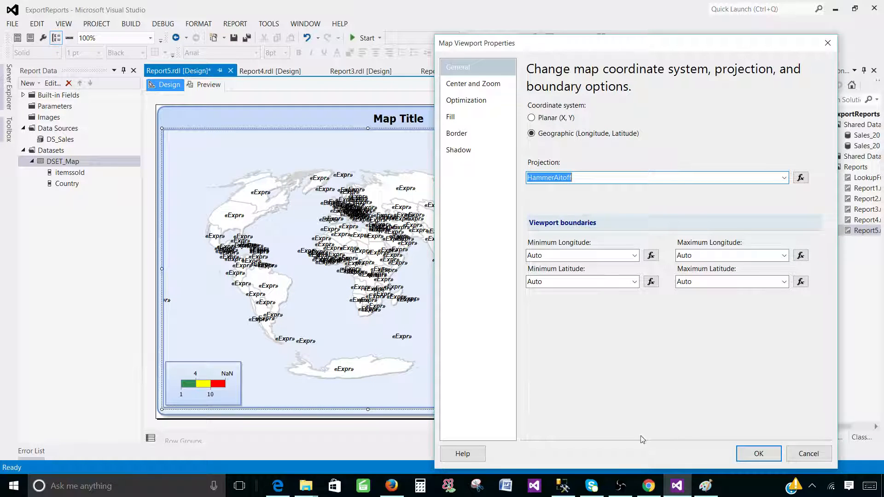
{"action": "left_click", "coordinate": [759, 454]}
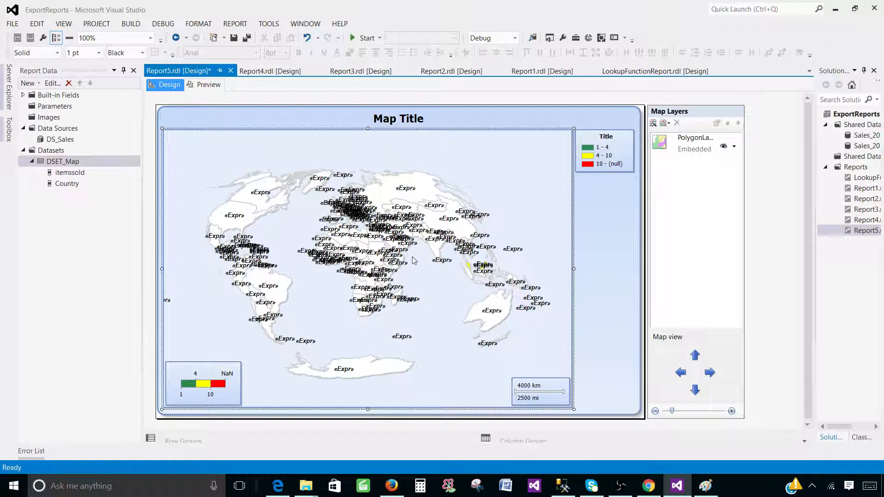
Turn on Show Meridians and Show Parallels for the map.
{"action": "right_click", "coordinate": [503, 191]}
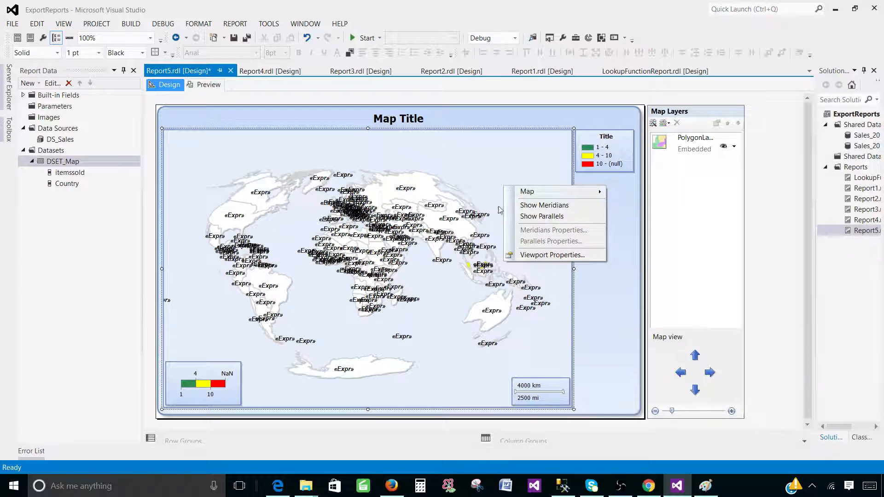
{"action": "left_click", "coordinate": [544, 205]}
{"action": "right_click", "coordinate": [527, 188]}
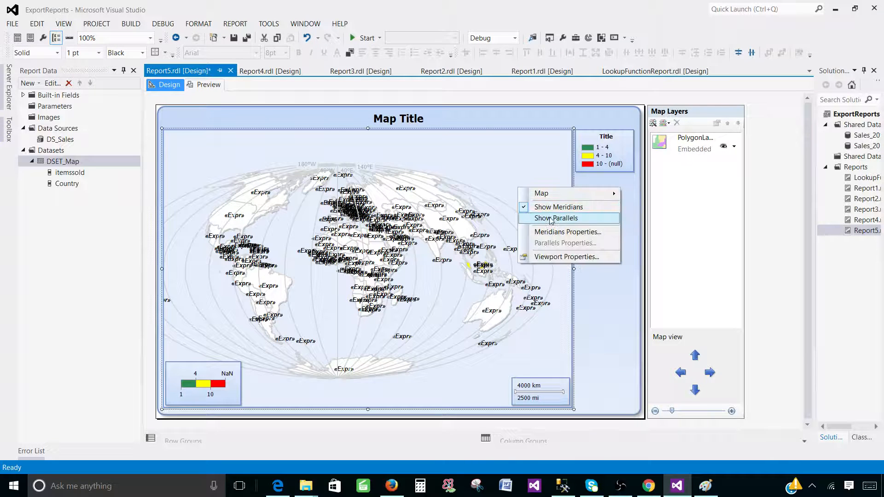
{"action": "left_click", "coordinate": [544, 217]}
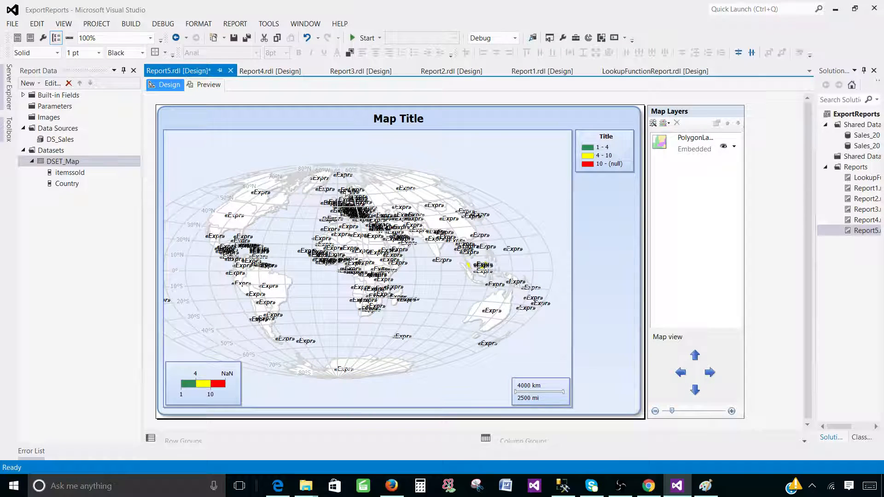
Recentre the map in its frame with the map view arrows and preview the report.
{"action": "left_click_drag", "start_coordinate": [334, 205], "coordinate": [356, 183]}
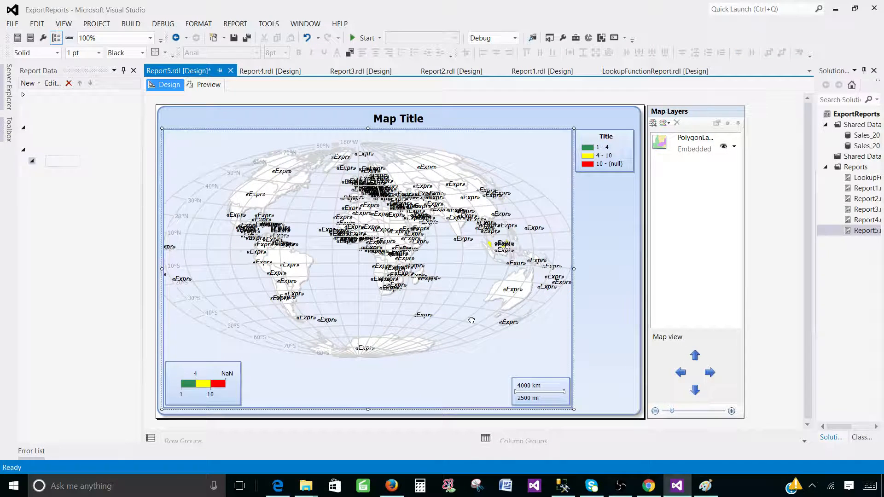
{"action": "left_click", "coordinate": [695, 356]}
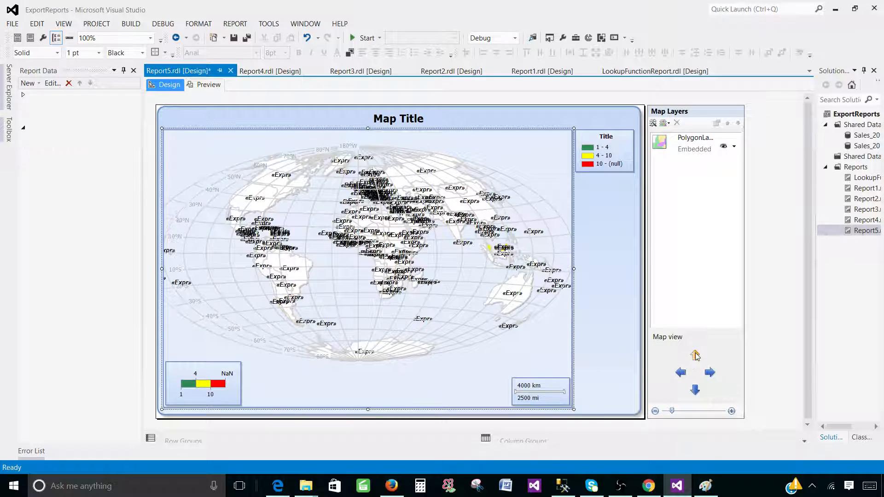
{"action": "left_click", "coordinate": [696, 356]}
{"action": "left_click", "coordinate": [695, 357]}
{"action": "left_click", "coordinate": [695, 356]}
{"action": "left_click", "coordinate": [694, 388]}
{"action": "left_click", "coordinate": [695, 388]}
{"action": "left_click", "coordinate": [694, 388]}
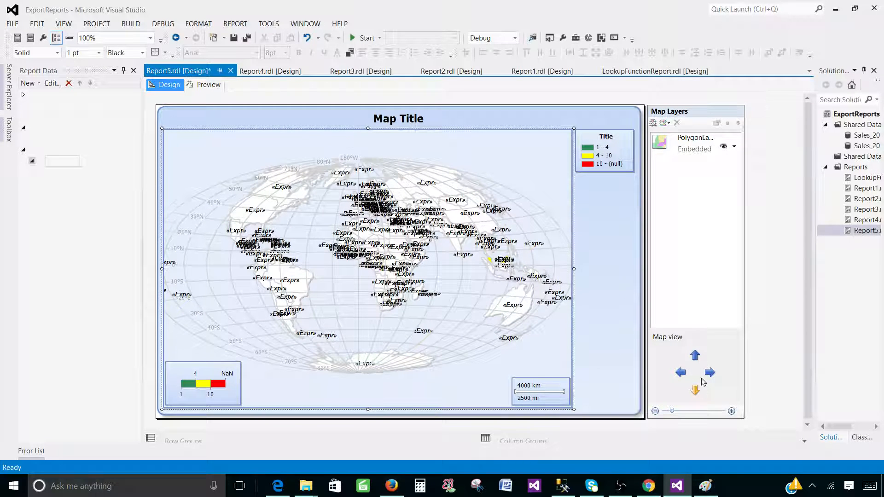
{"action": "left_click", "coordinate": [709, 373]}
{"action": "left_click", "coordinate": [710, 373]}
{"action": "left_click", "coordinate": [680, 372]}
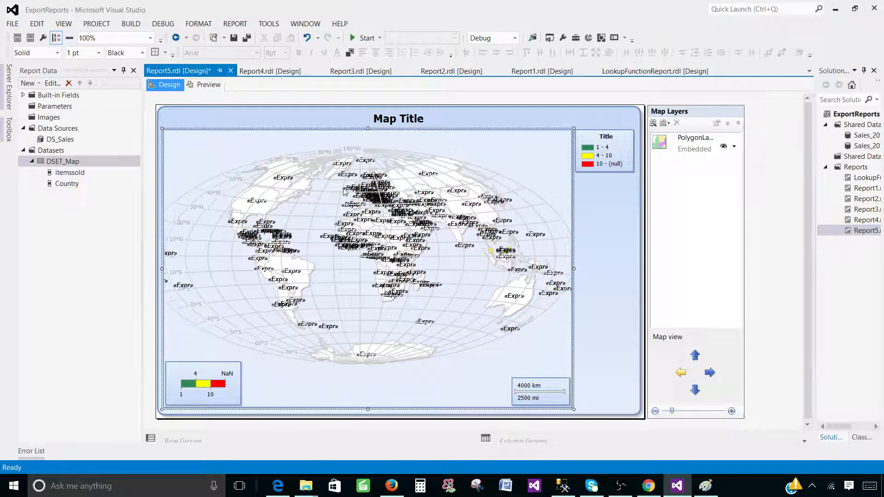
{"action": "left_click", "coordinate": [207, 84]}
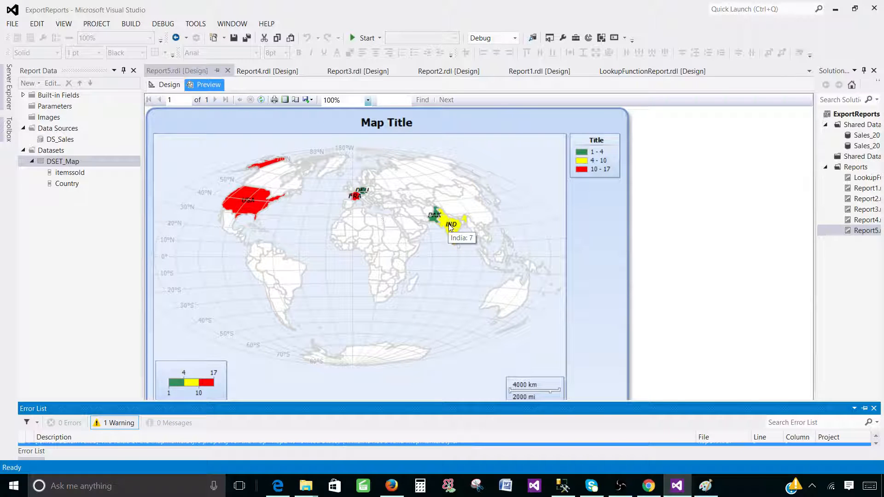
Check a country's tooltip on the gridded HammerAitoff map, then return to design view.
{"action": "mouse_move", "coordinate": [436, 219]}
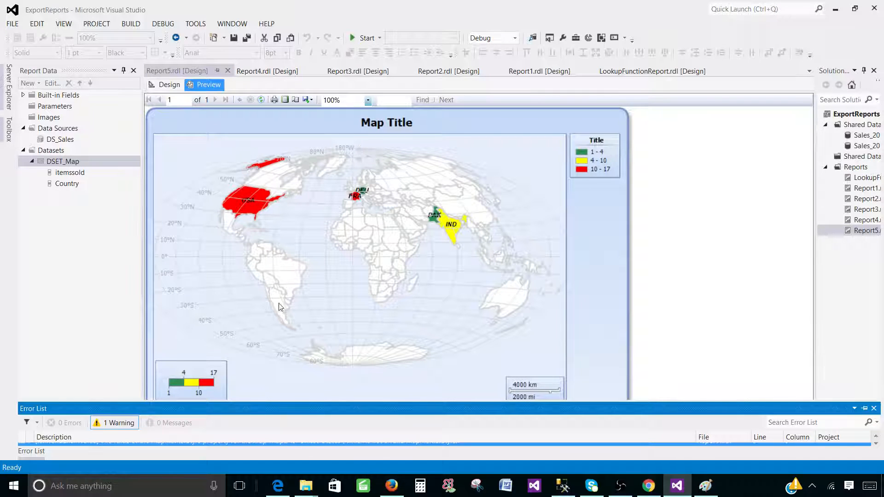
{"action": "left_click", "coordinate": [170, 85]}
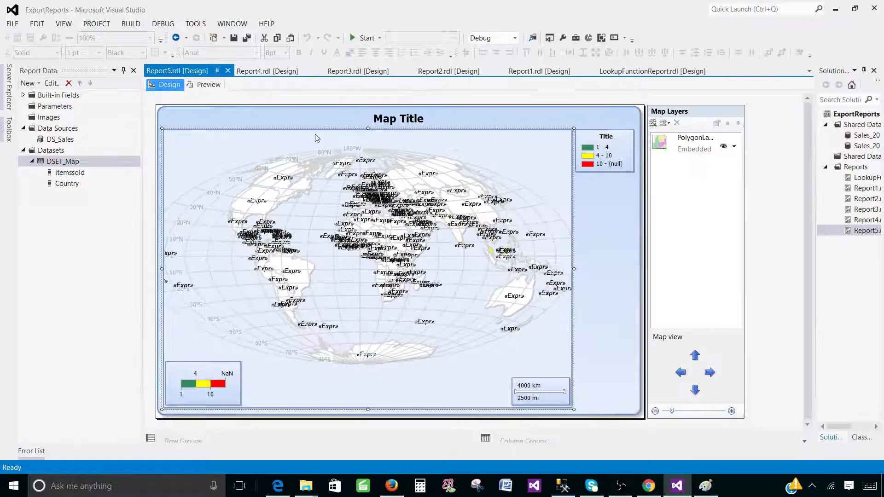
Reproject the map to Bonne, preview its curved grid, and return to design view.
{"action": "right_click", "coordinate": [544, 161]}
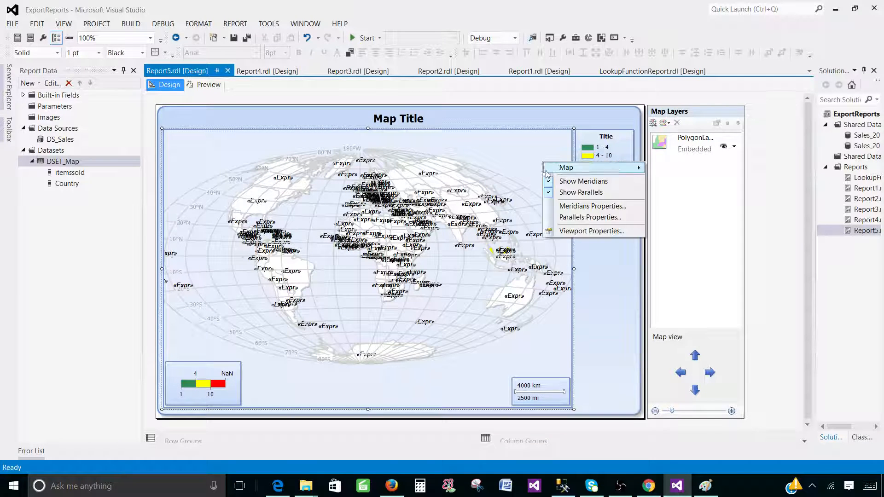
{"action": "left_click", "coordinate": [594, 231]}
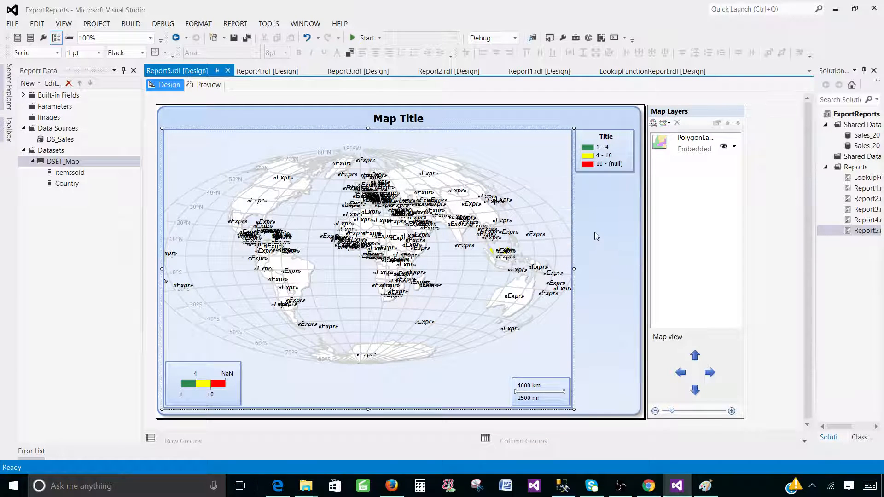
{"action": "left_click", "coordinate": [590, 161]}
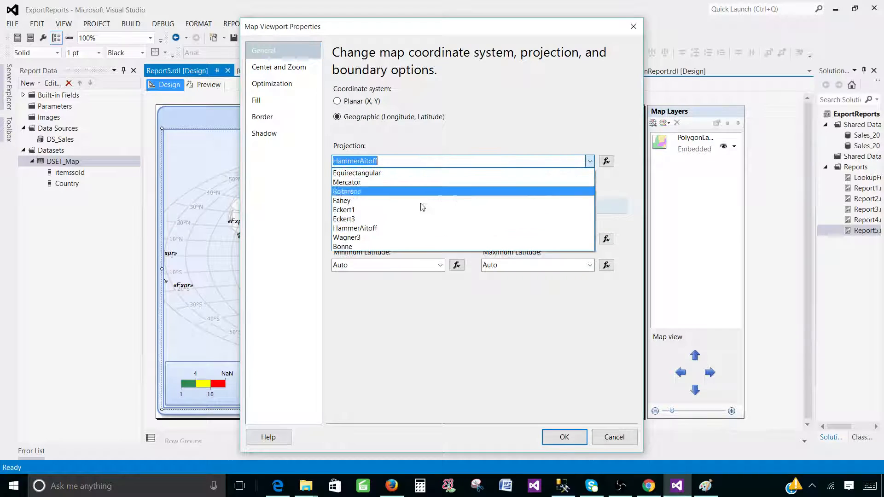
{"action": "left_click", "coordinate": [362, 248]}
{"action": "left_click", "coordinate": [565, 437]}
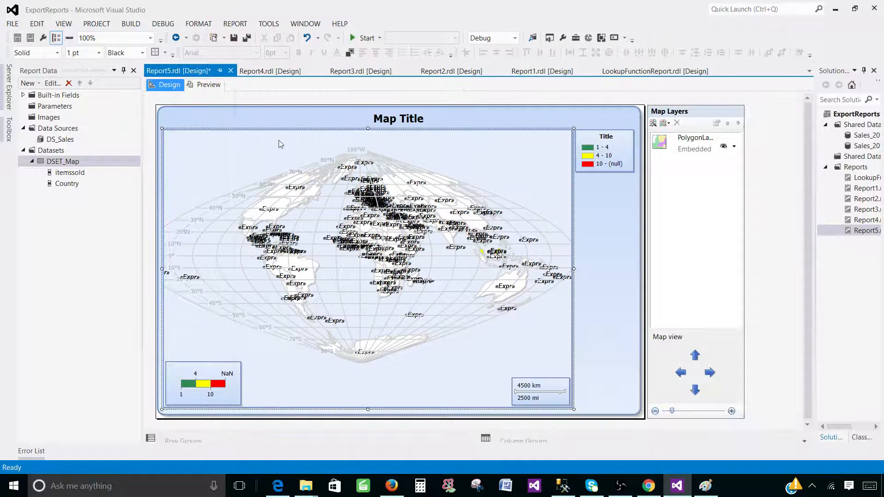
{"action": "left_click", "coordinate": [205, 85]}
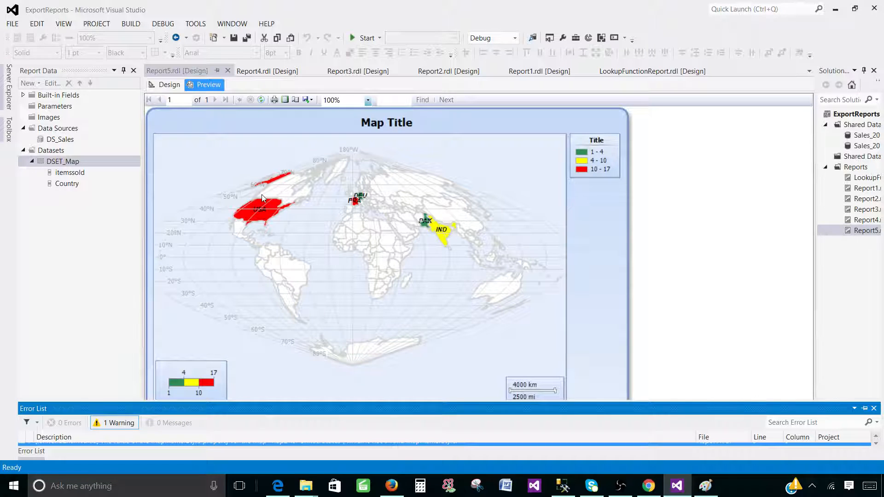
{"action": "left_click", "coordinate": [169, 85]}
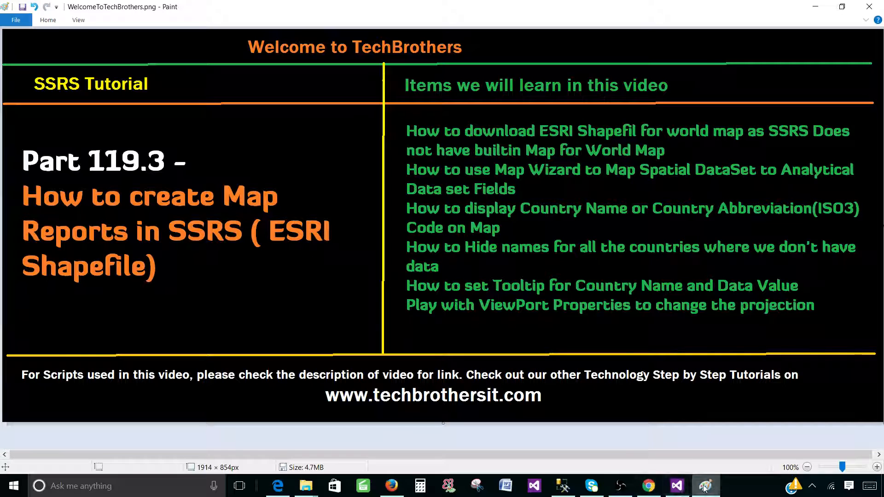
Bring Visual Studio back to the front from the taskbar.
{"action": "left_click", "coordinate": [672, 487]}
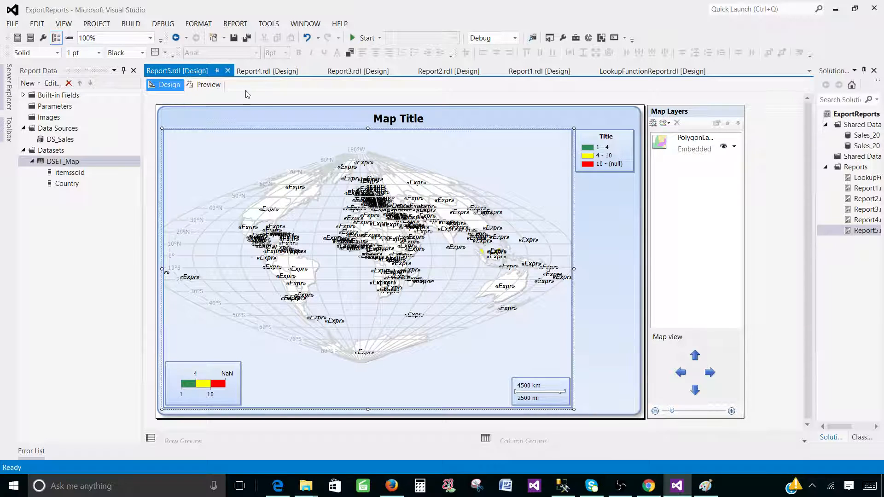
Preview the Bonne-projected Report5 map and check the item-count tooltips for Pakistan and India.
{"action": "left_click", "coordinate": [217, 86]}
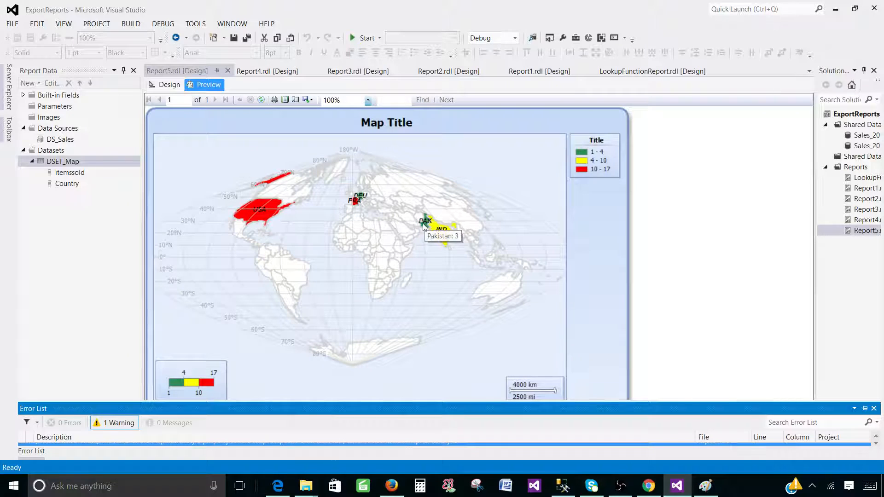
{"action": "mouse_move", "coordinate": [433, 226]}
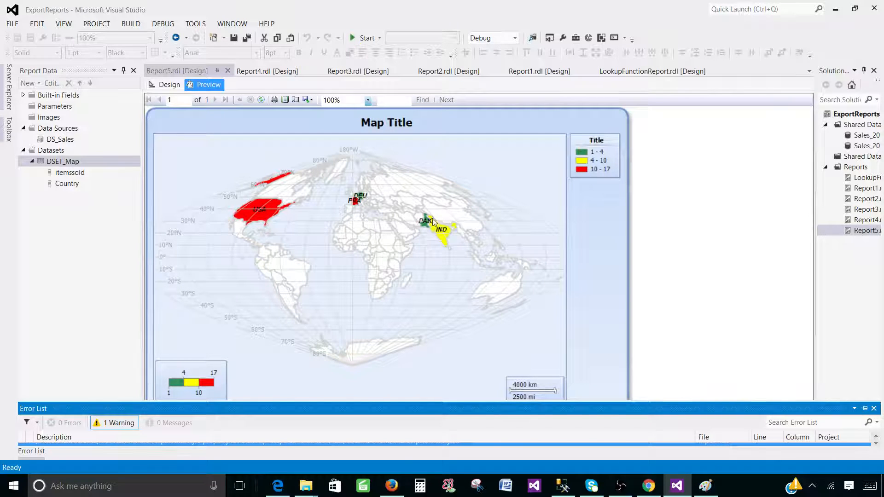